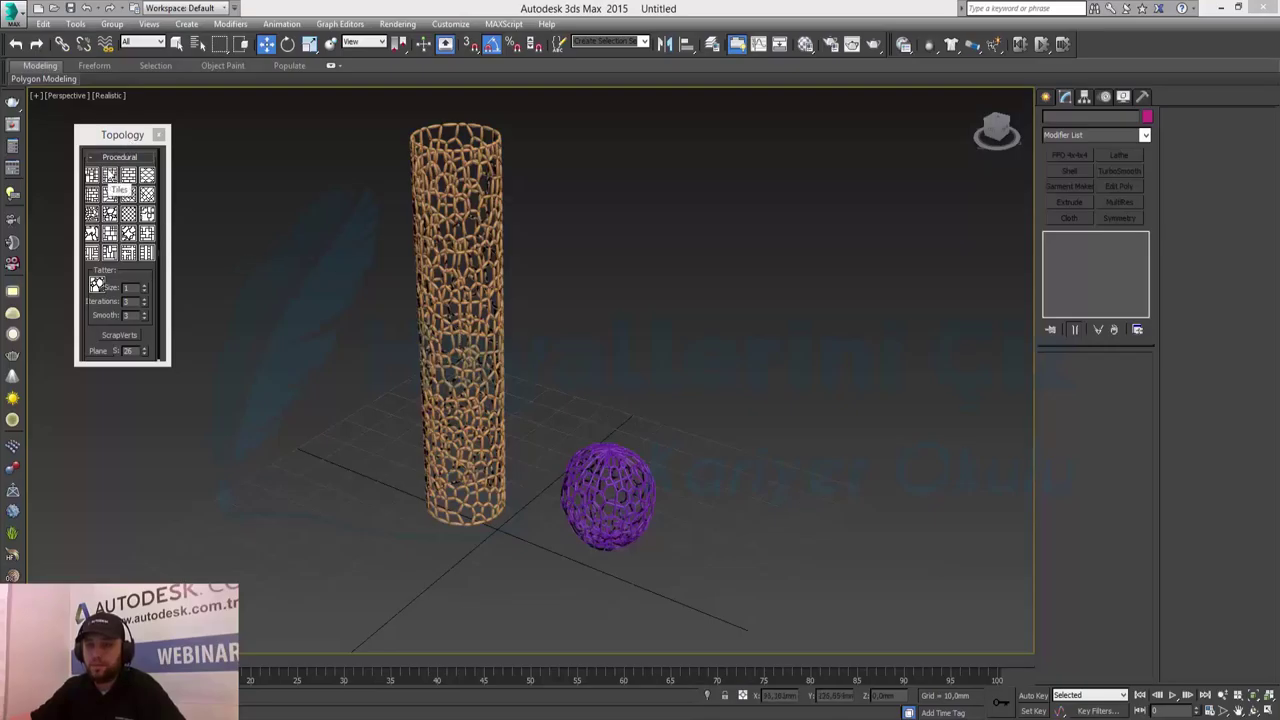
# Select the lattice cylinder, resize the Topology window, and view it from above
pyautogui.click(461, 272)
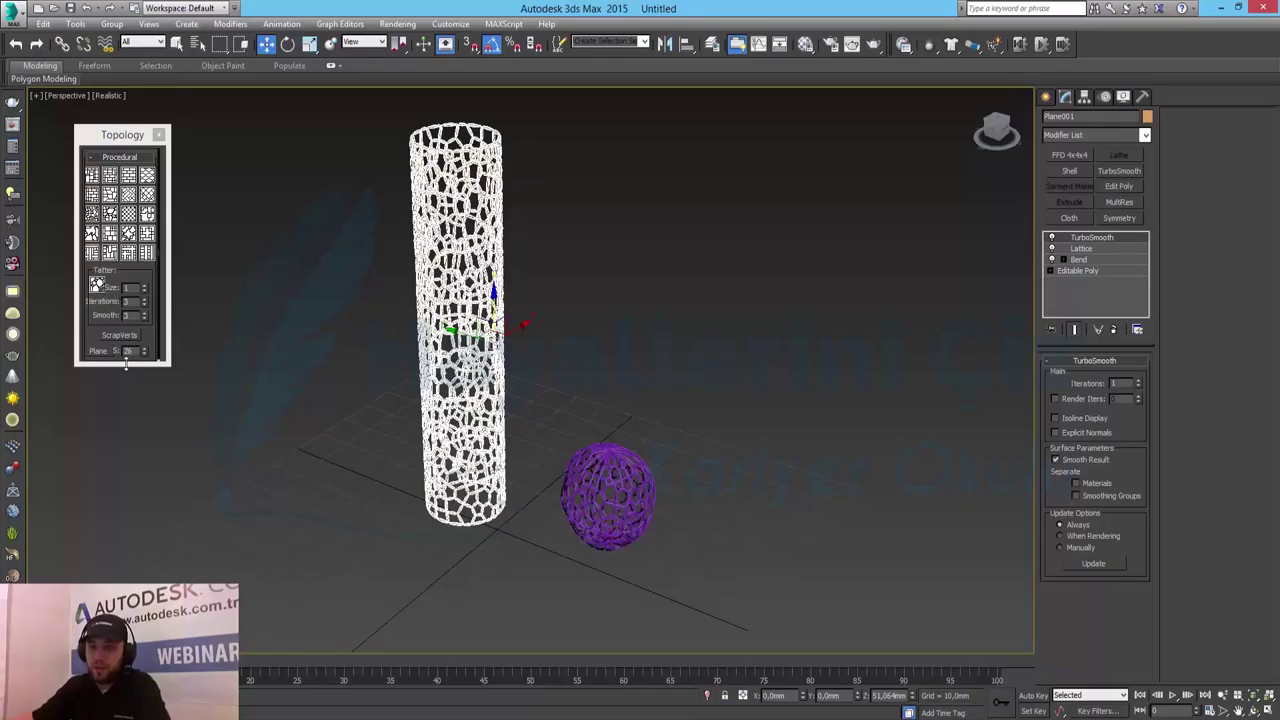
pyautogui.moveTo(124, 366); pyautogui.dragTo(124, 400)
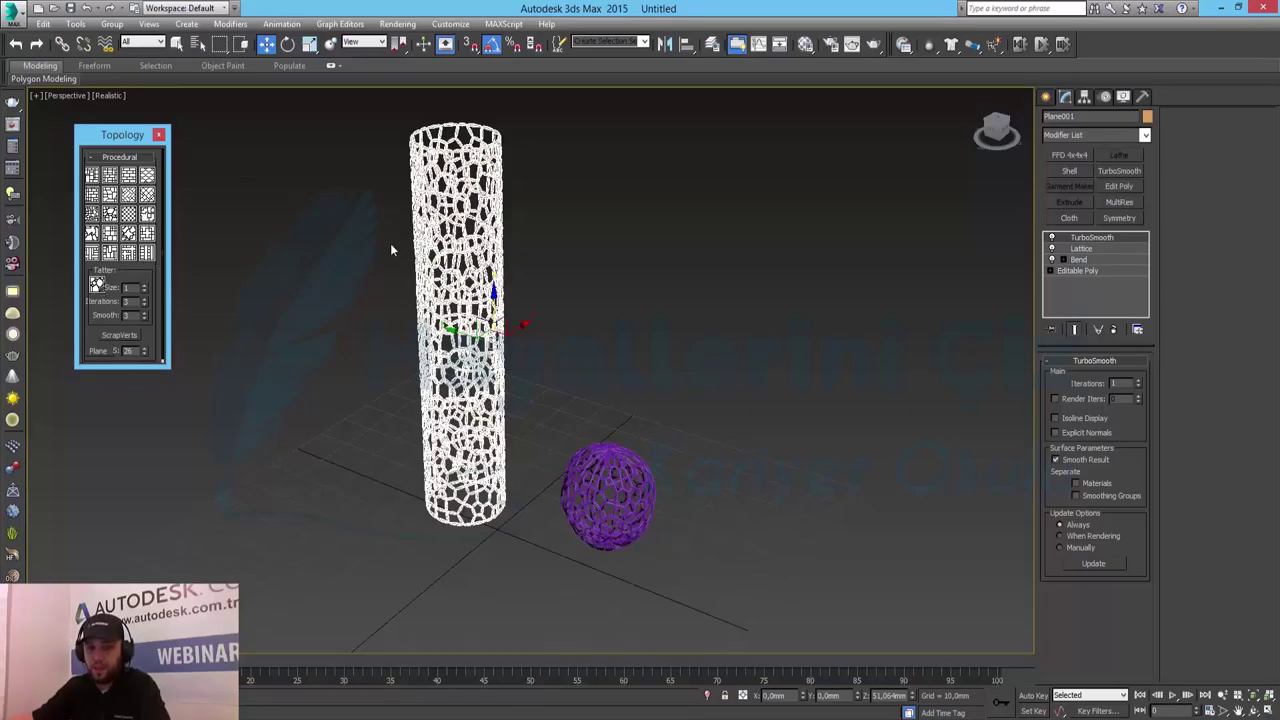
pyautogui.click(596, 303)
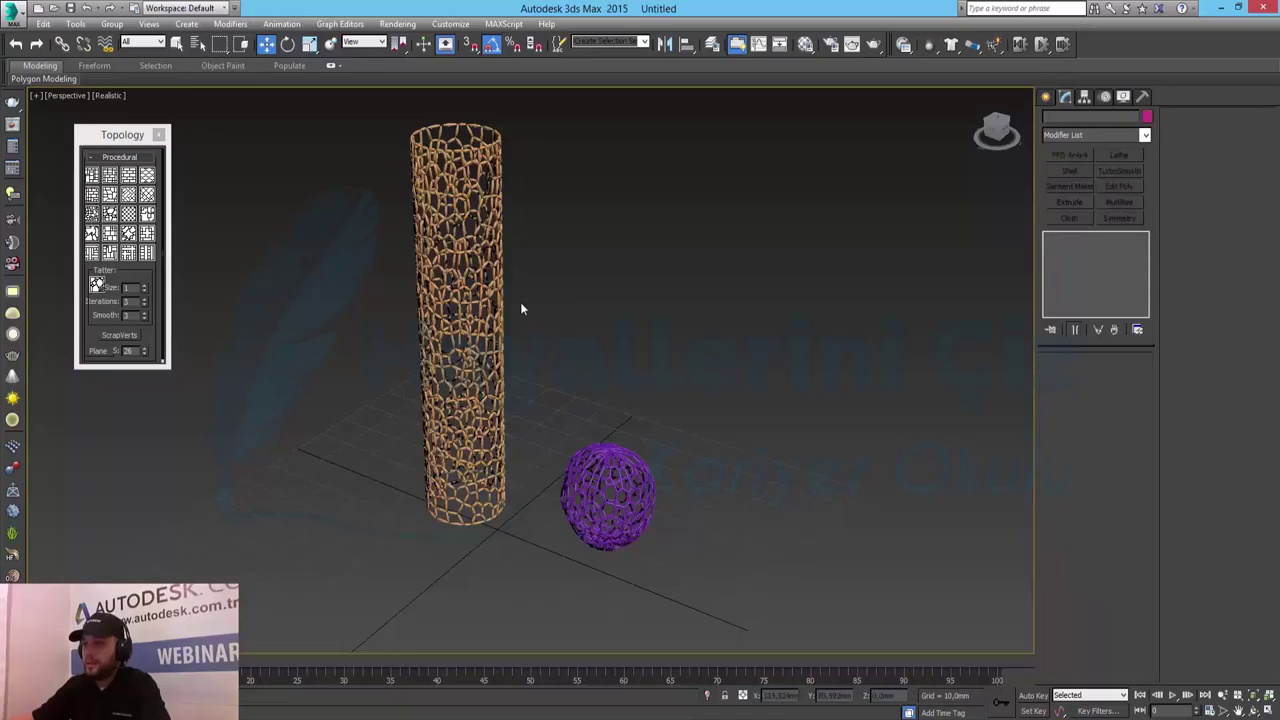
pyautogui.keyDown('alt'); pyautogui.moveTo(561, 276); pyautogui.dragTo(670, 345, button='middle'); pyautogui.keyUp('alt')
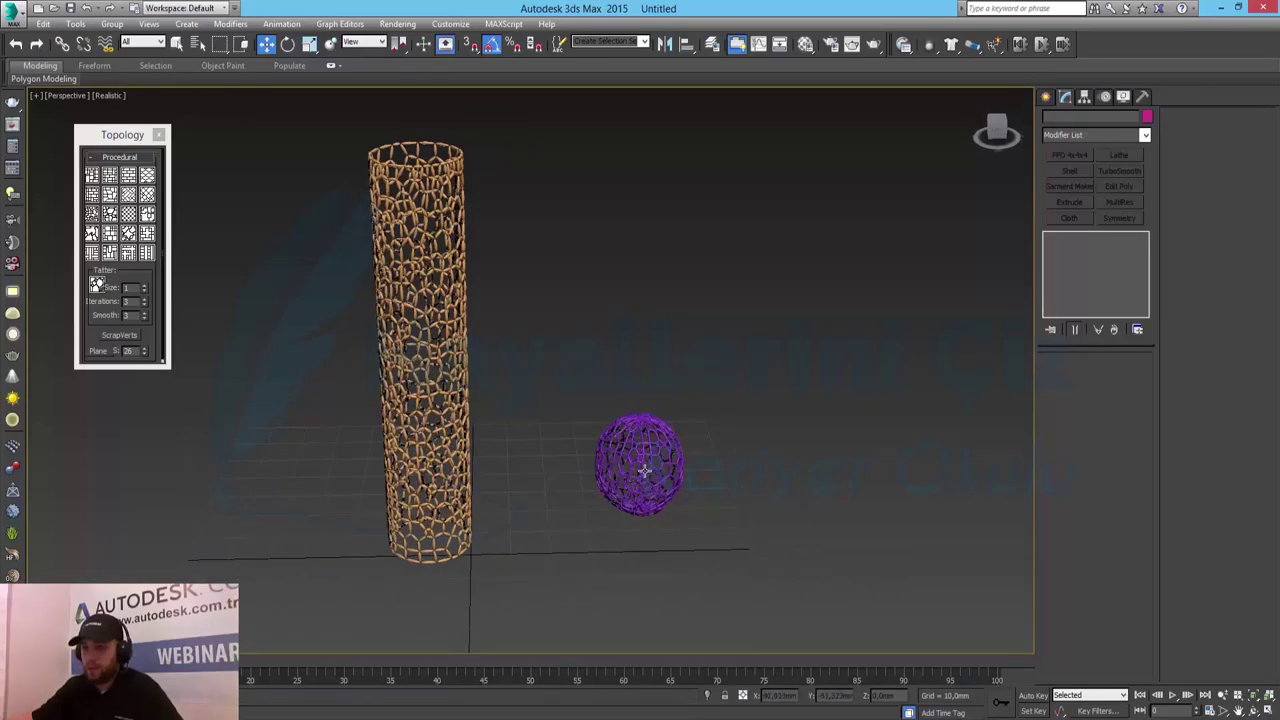
# Disable Plane001's Bend modifier so the lattice column unrolls into a flat upright panel
pyautogui.click(436, 285)
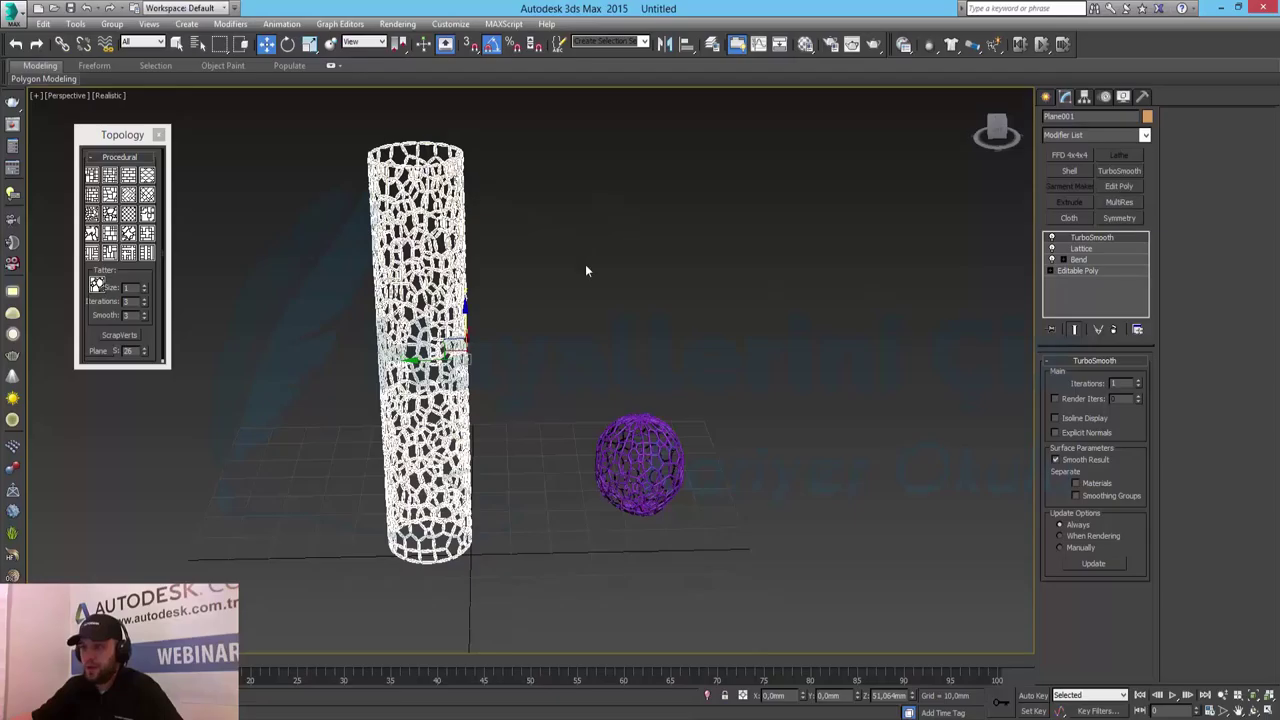
pyautogui.click(1051, 259)
pyautogui.click(624, 321)
pyautogui.keyDown('alt'); pyautogui.moveTo(737, 331); pyautogui.dragTo(664, 305, button='middle'); pyautogui.keyUp('alt')
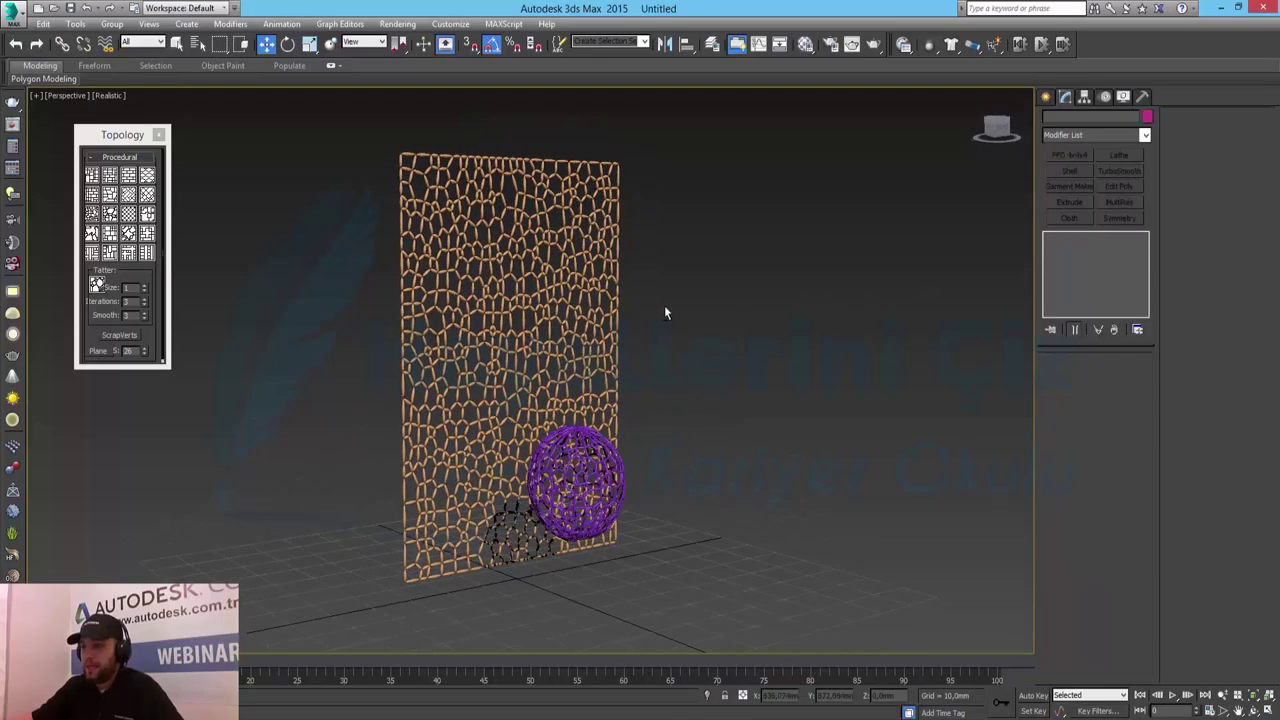
pyautogui.keyDown('alt'); pyautogui.moveTo(568, 325); pyautogui.dragTo(590, 336, button='middle'); pyautogui.keyUp('alt')
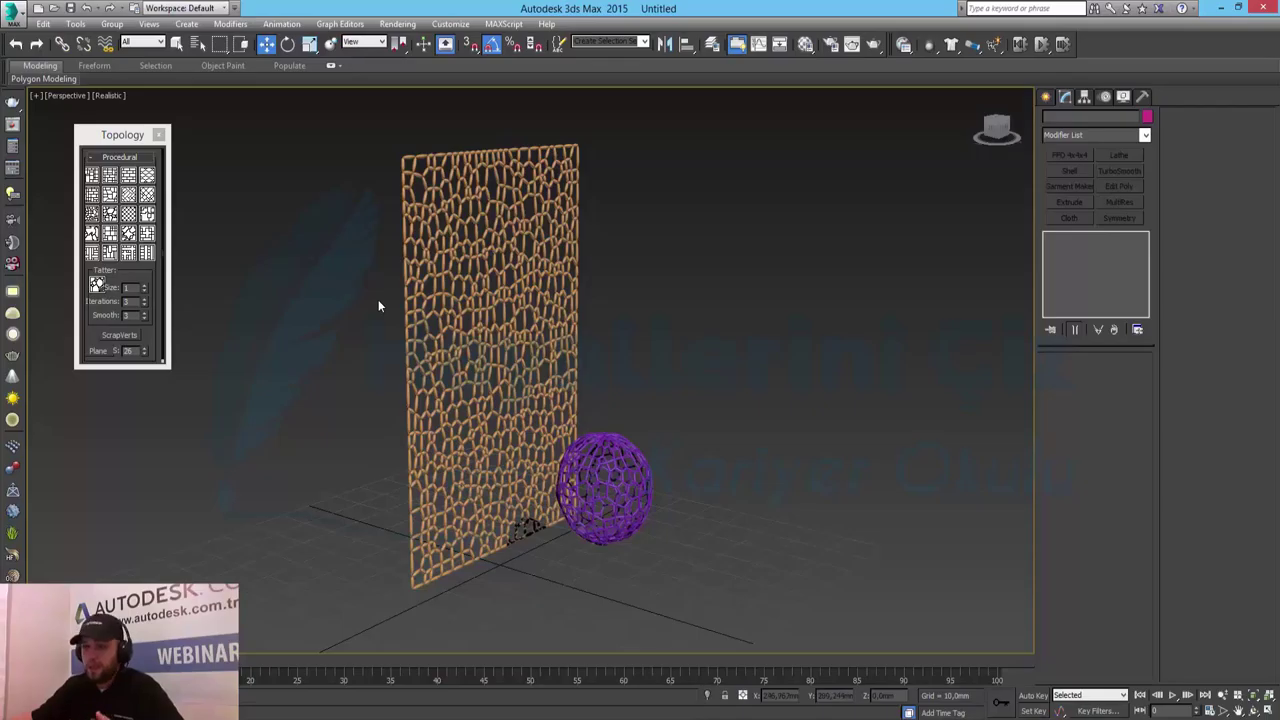
pyautogui.click(16, 16)
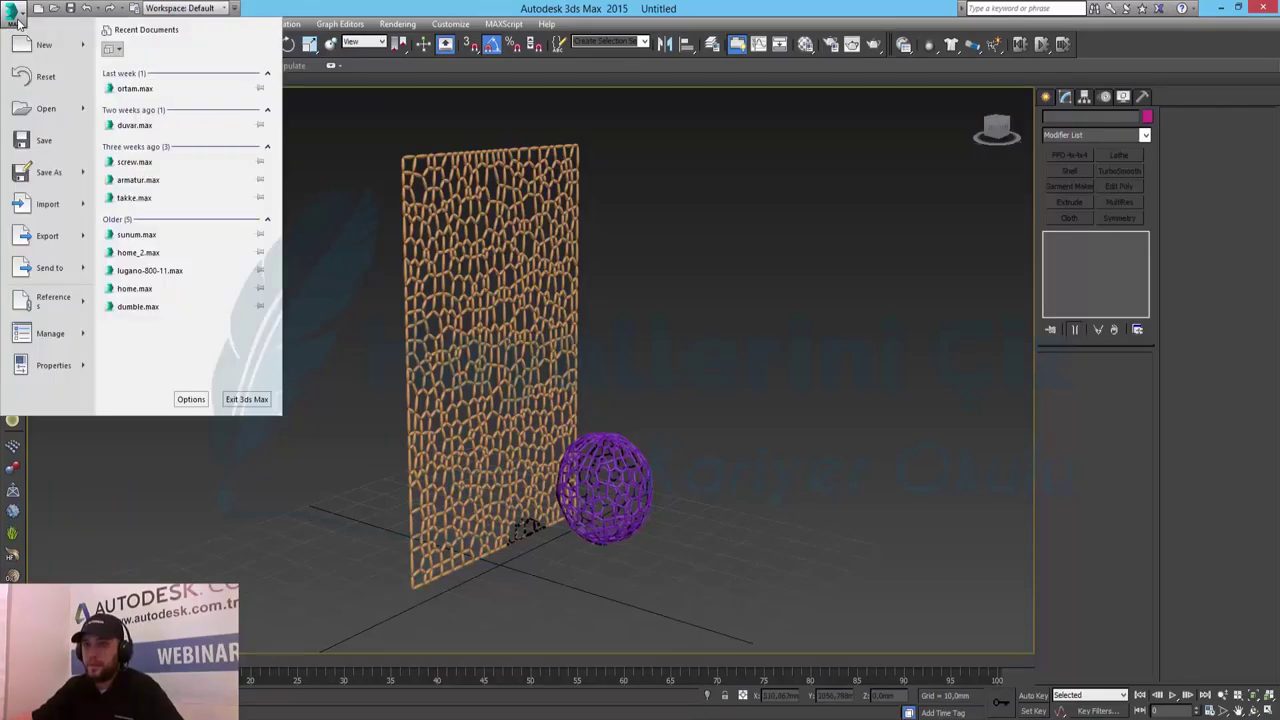
# Reset 3ds Max to an empty scene without saving the lattice scene
pyautogui.click(52, 84)
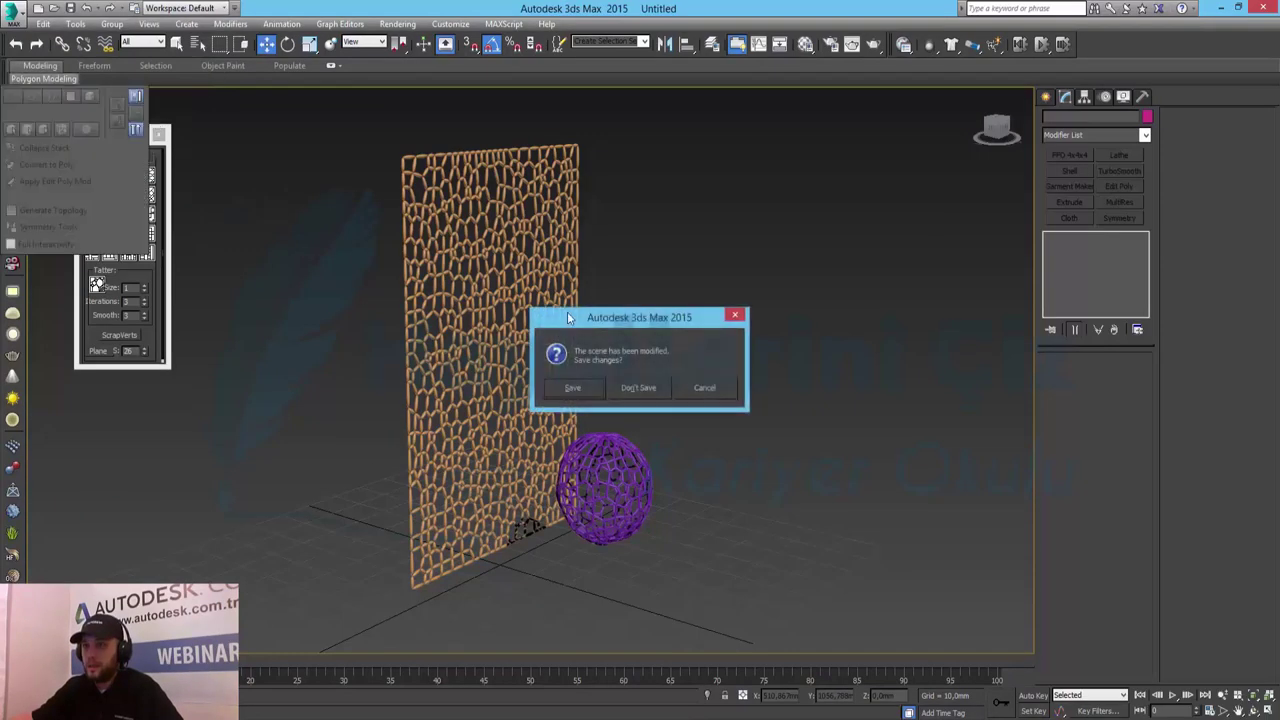
pyautogui.click(646, 393)
pyautogui.click(606, 389)
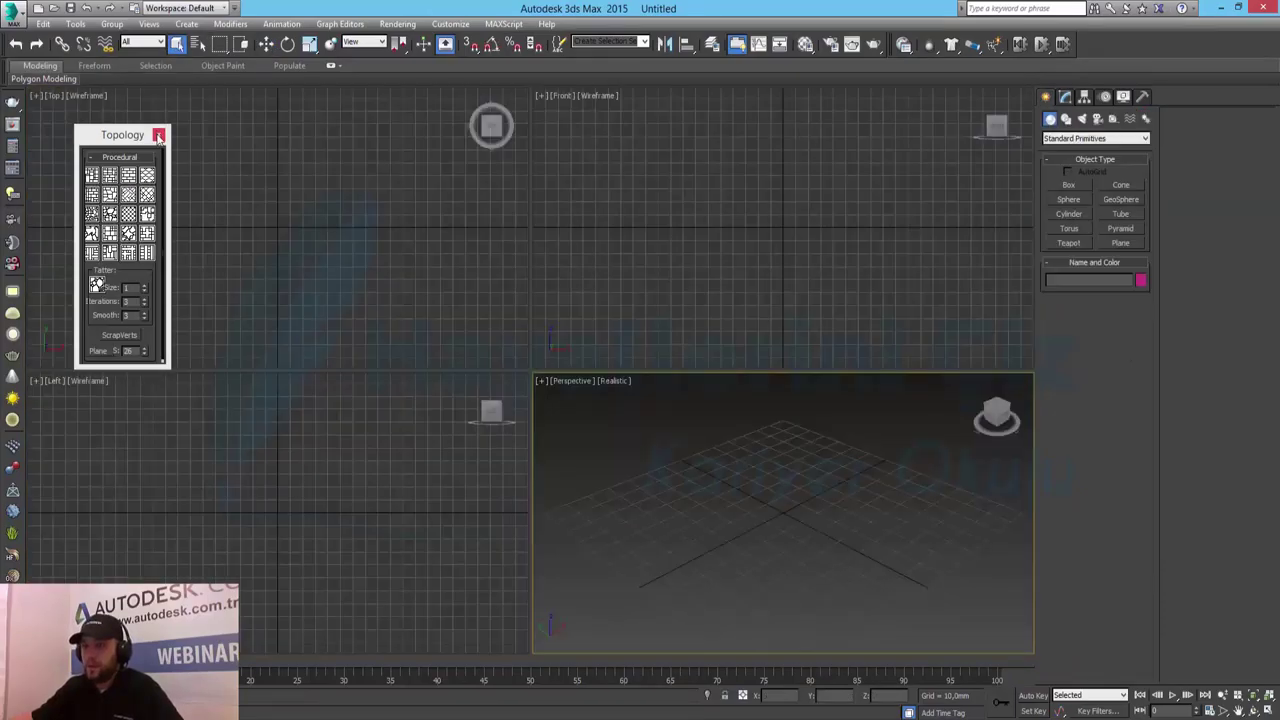
# Close the Topology window, activate the Top viewport, and choose the Plane primitive
pyautogui.click(157, 136)
pyautogui.click(293, 243)
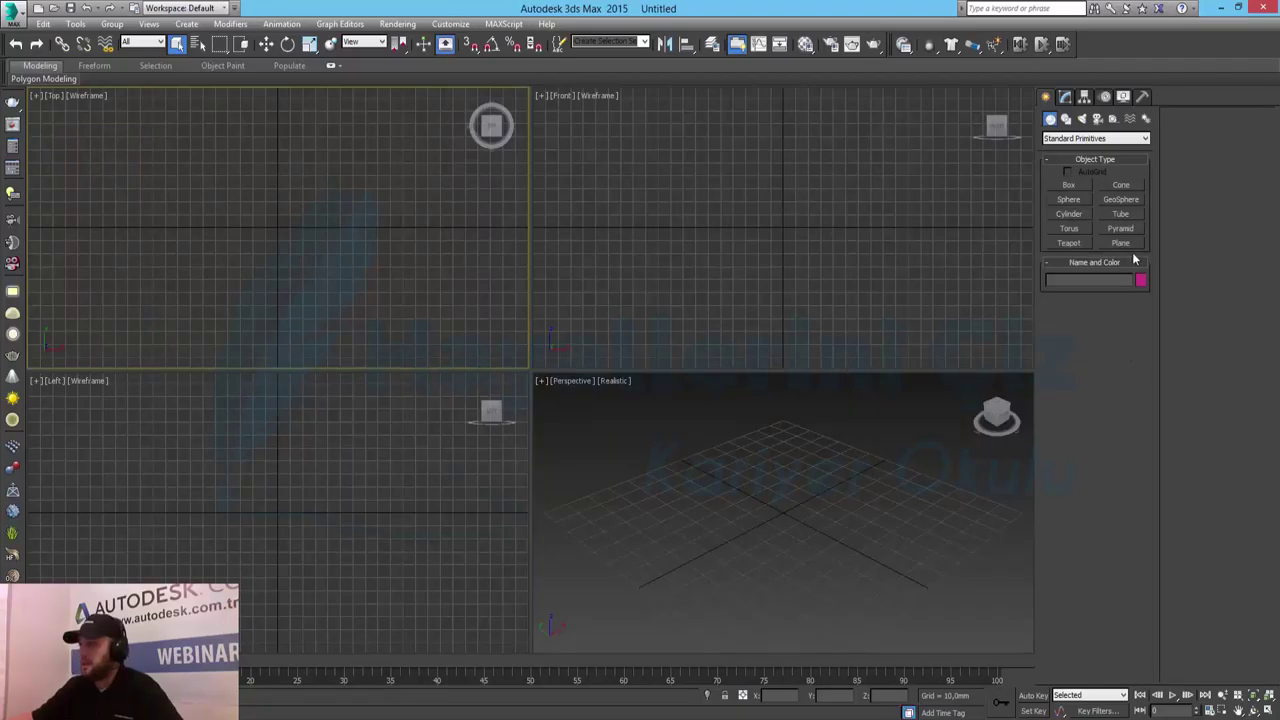
pyautogui.click(1121, 243)
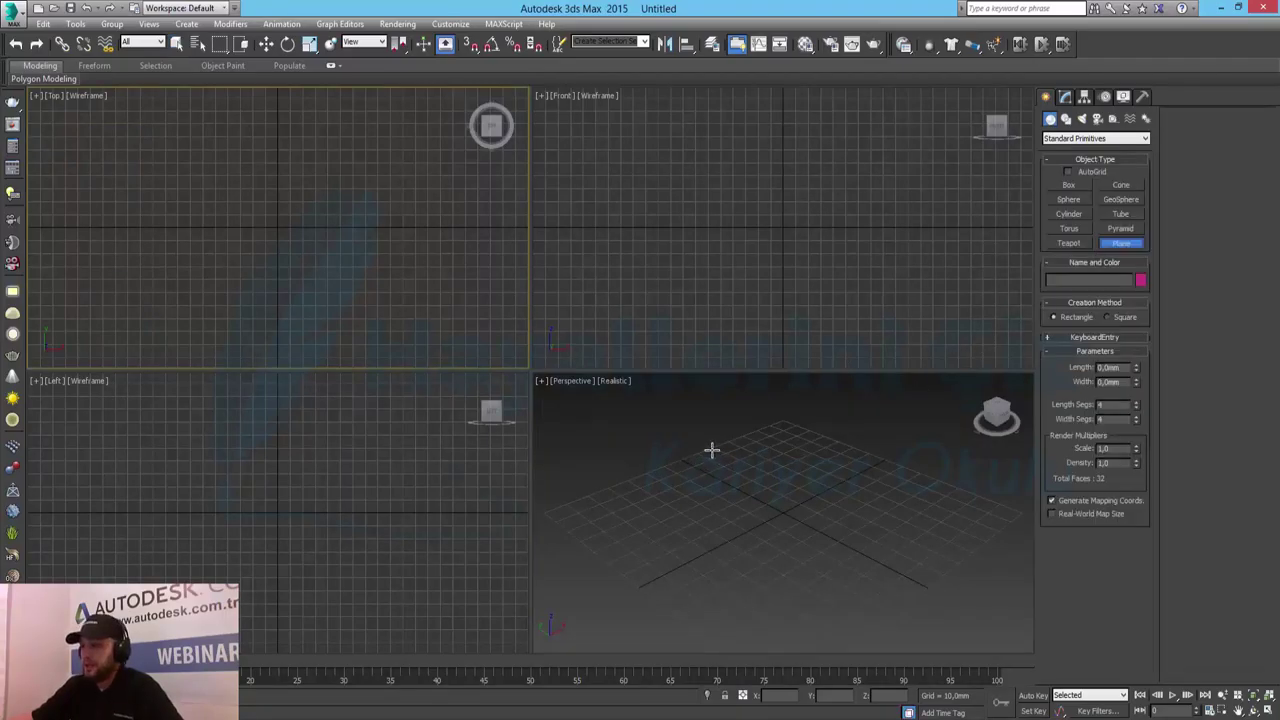
# Draw a large plane in the Perspective view and raise it about 10 mm
pyautogui.moveTo(784, 416); pyautogui.dragTo(857, 606)
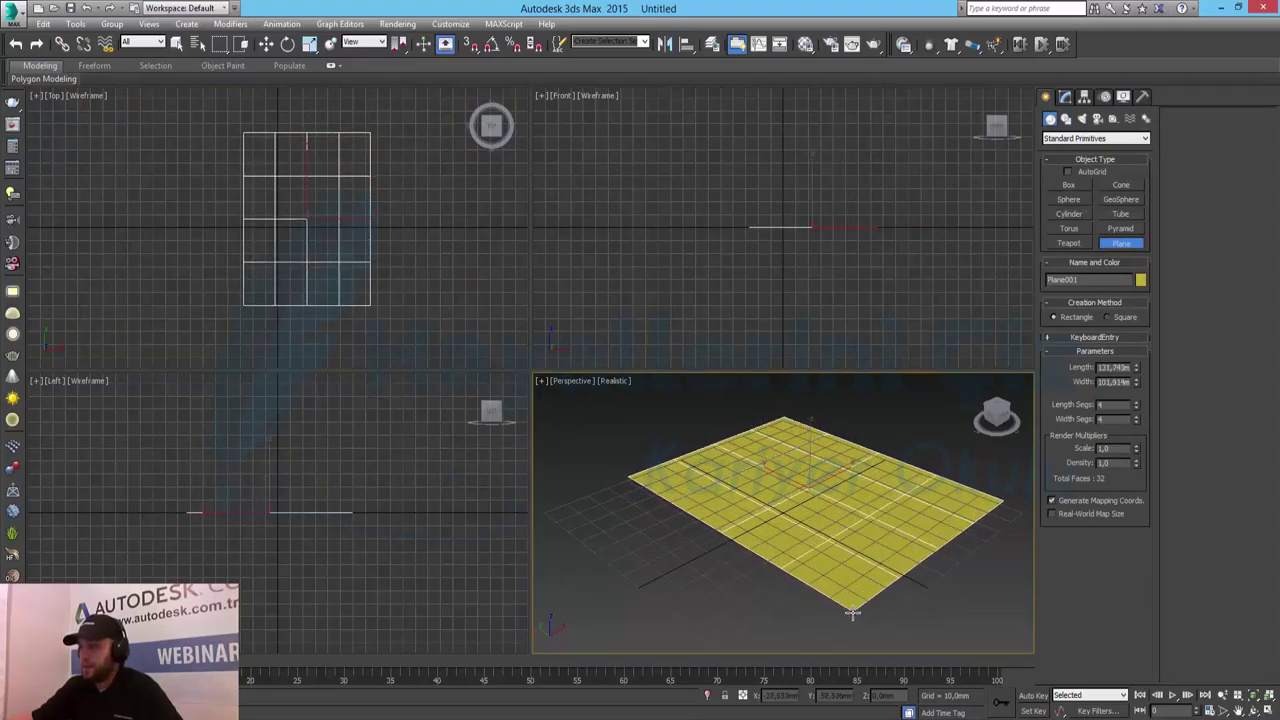
pyautogui.press('w')
pyautogui.moveTo(811, 440); pyautogui.dragTo(811, 420)
# Set the plane's Length and Width Segs to 32 and maximize the Perspective view
pyautogui.click(1067, 97)
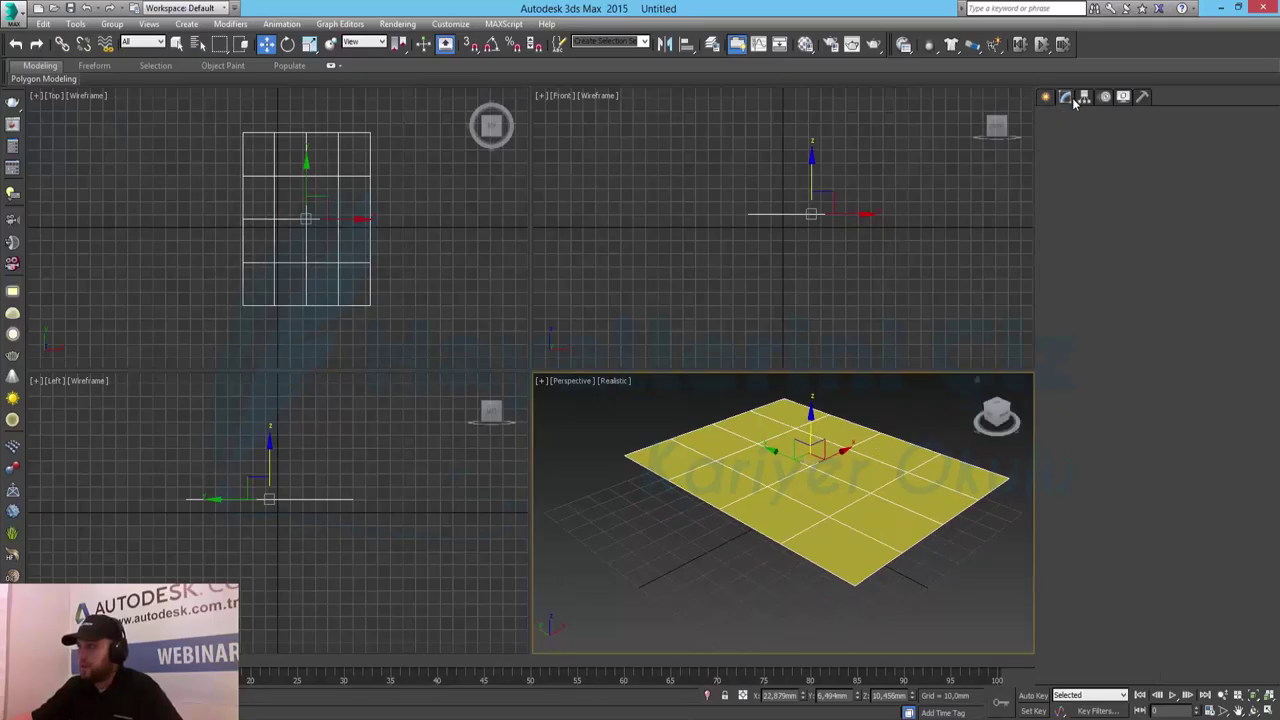
pyautogui.doubleClick(1104, 414)
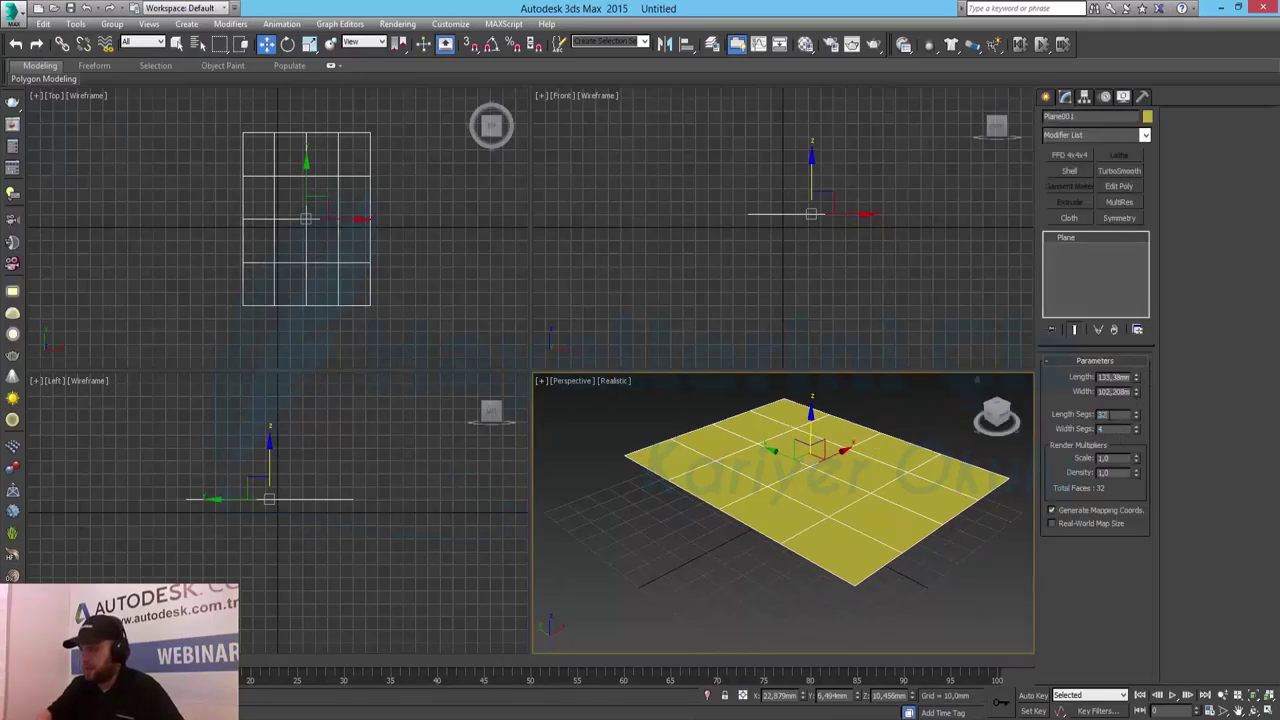
pyautogui.press('Tab')
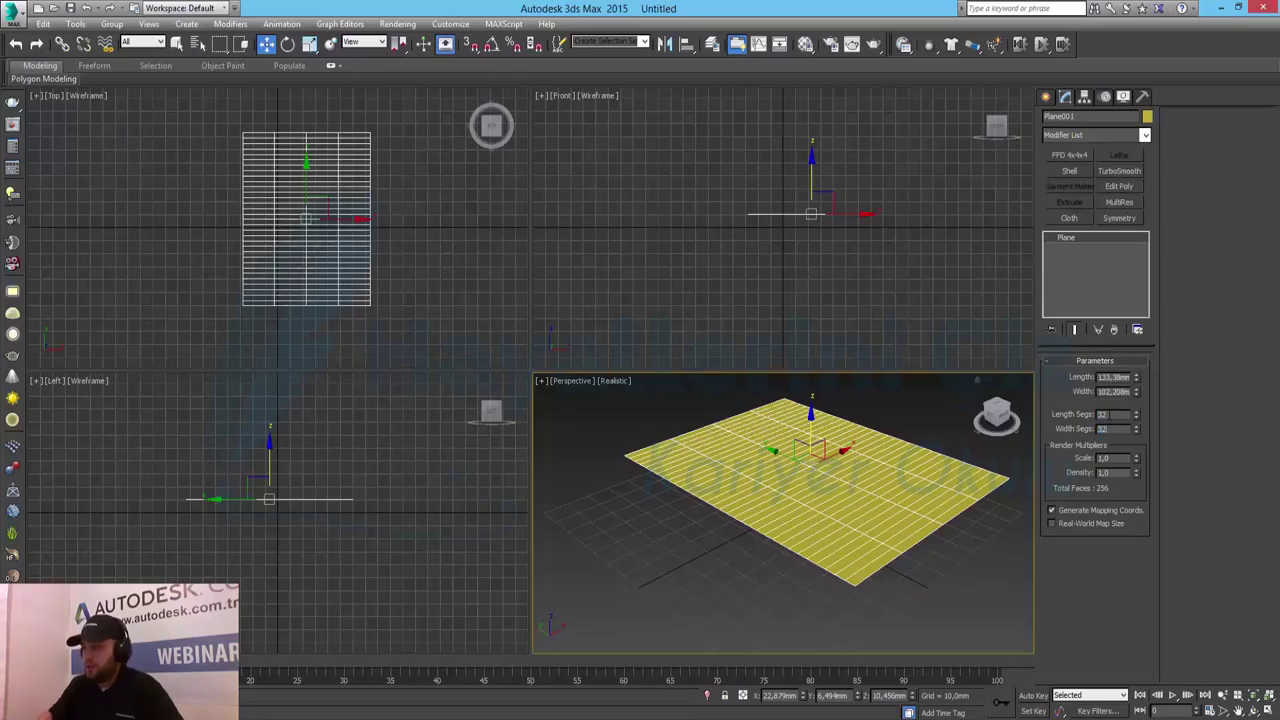
pyautogui.press('Return')
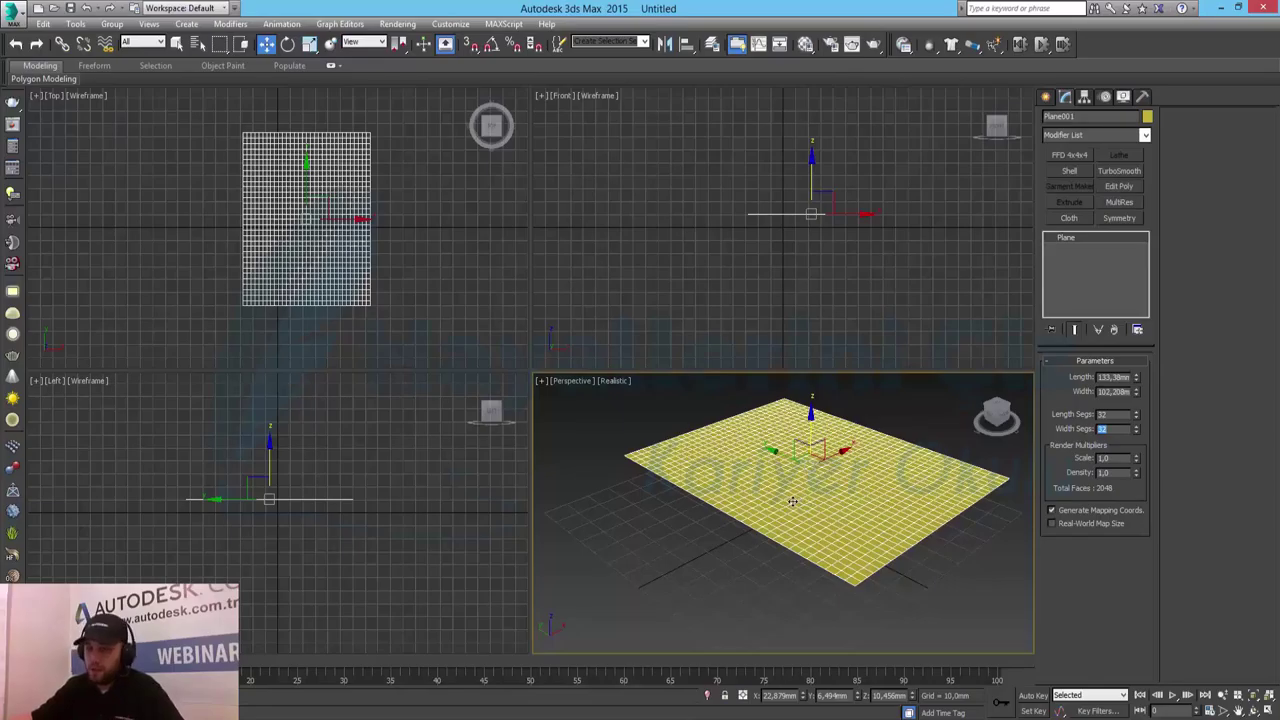
pyautogui.click(1267, 710)
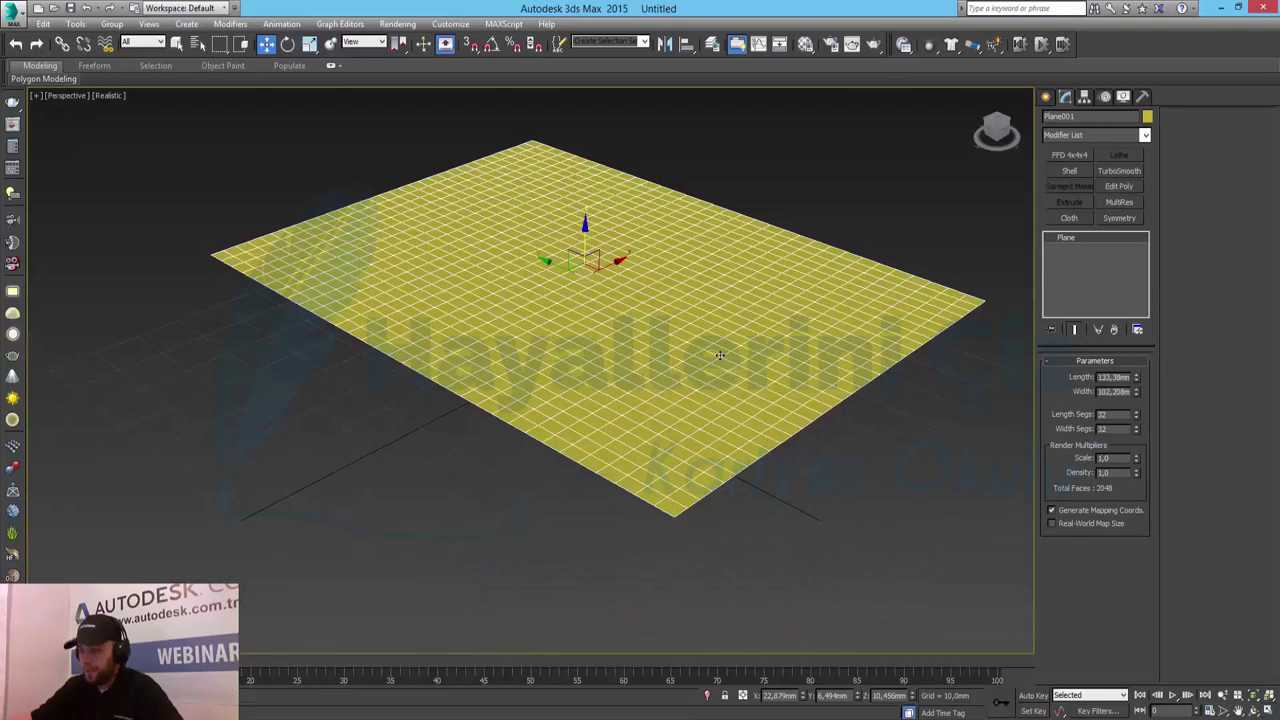
# Convert Plane001 to an Editable Poly and open the Generate Topology tools
pyautogui.keyDown('alt'); pyautogui.moveTo(720, 350); pyautogui.dragTo(714, 391, button='middle'); pyautogui.keyUp('alt')
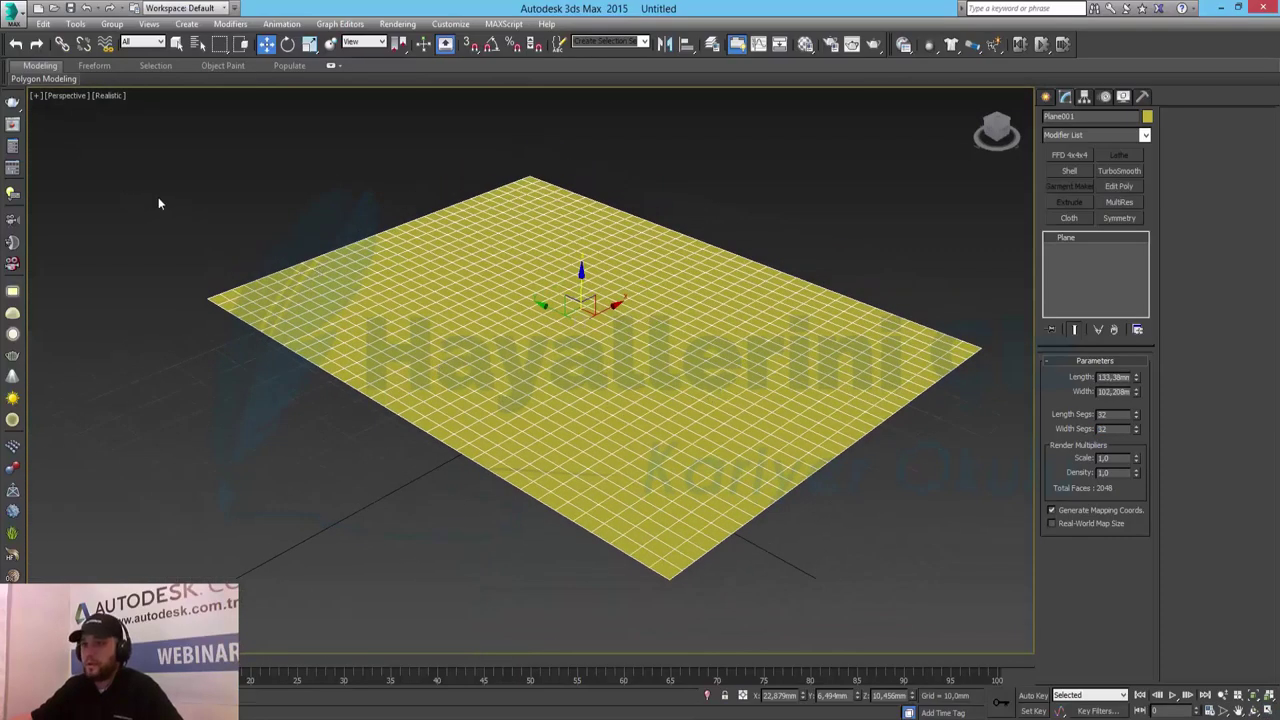
pyautogui.moveTo(57, 82)
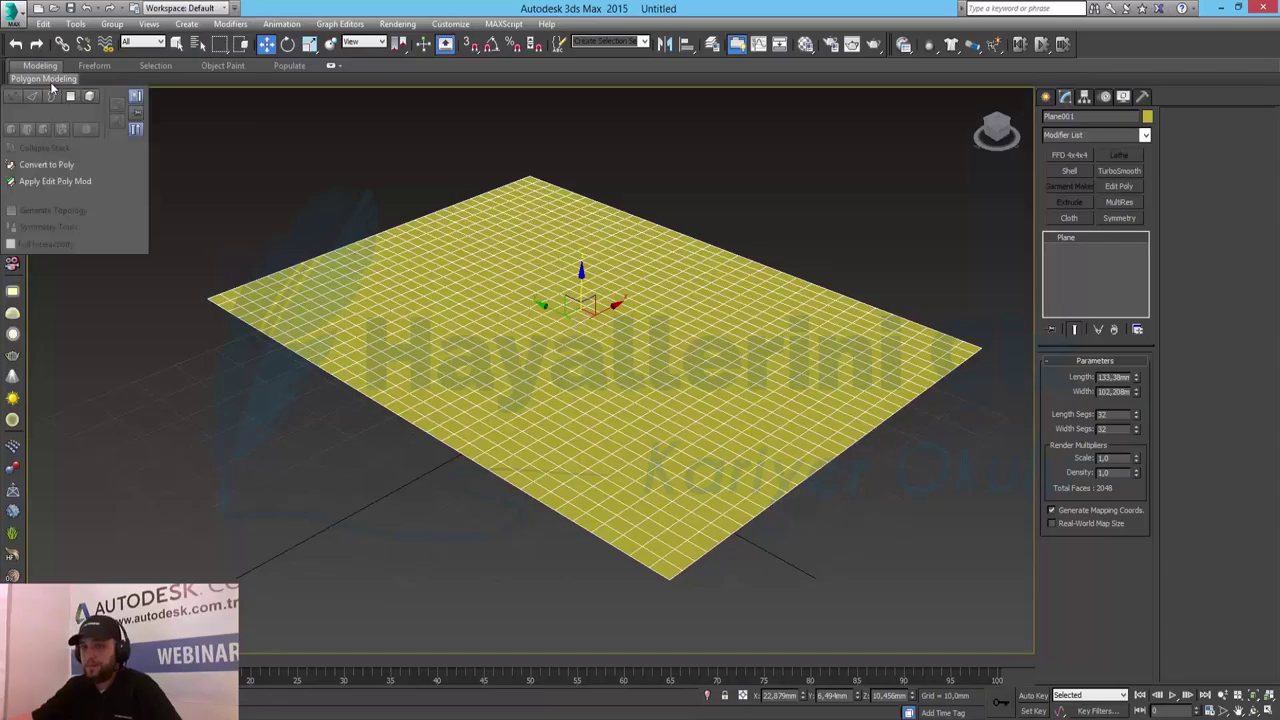
pyautogui.click(59, 164)
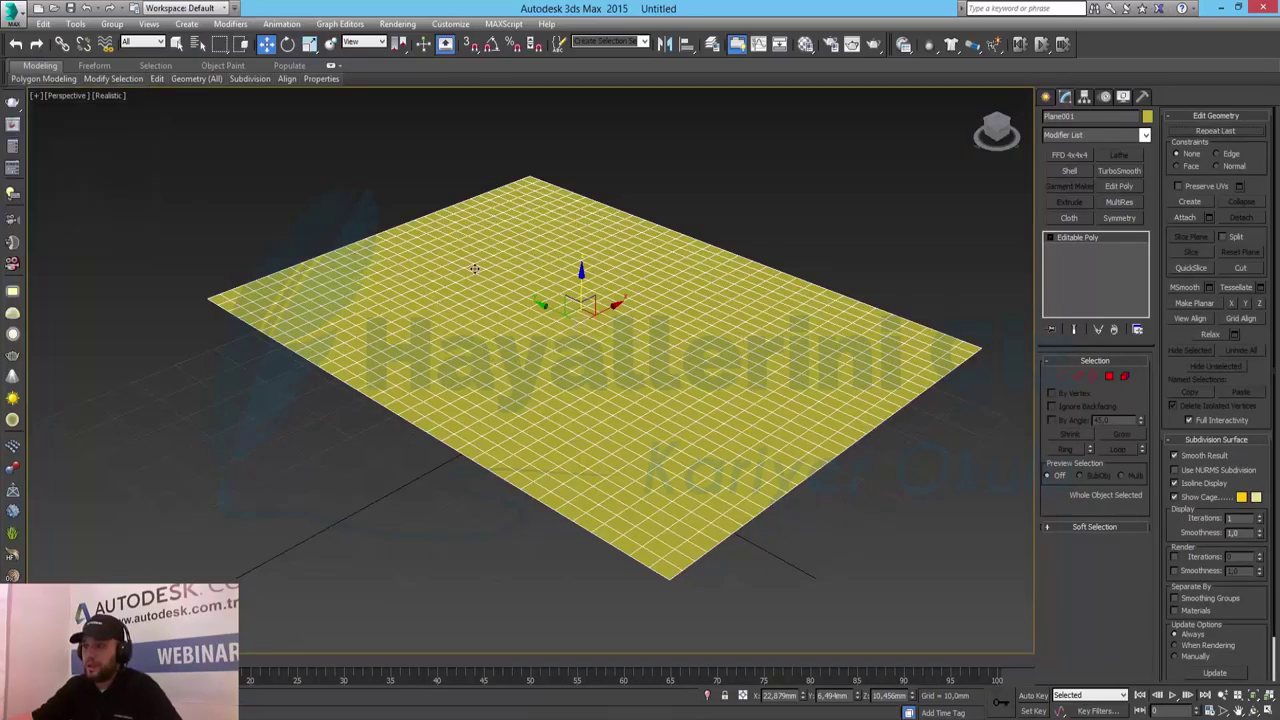
pyautogui.moveTo(50, 80)
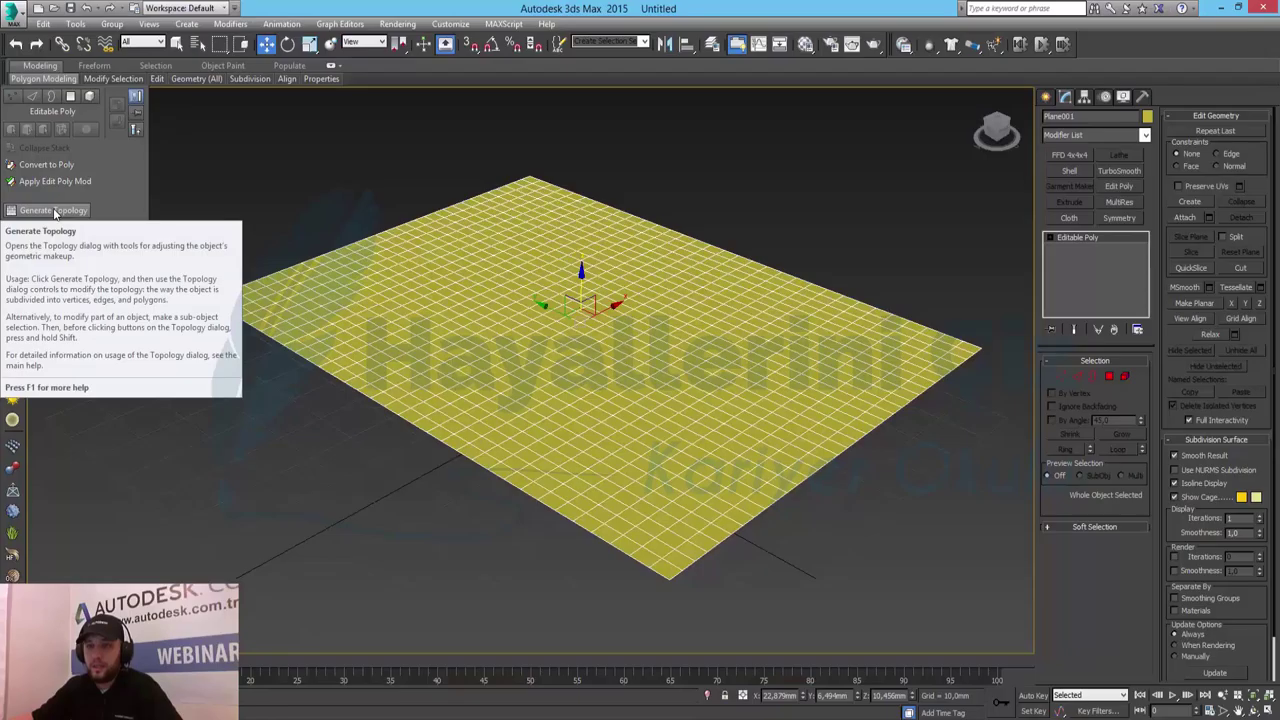
pyautogui.click(55, 212)
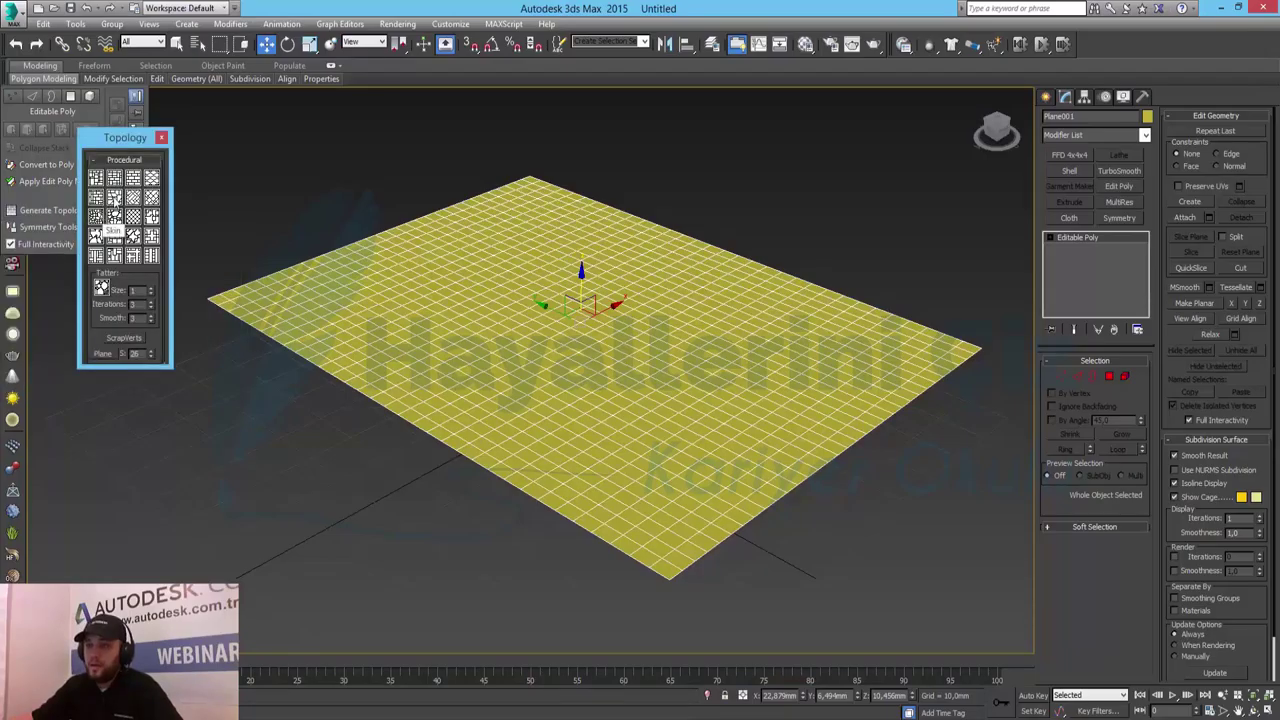
# Apply the Skin topology pattern so Plane001 becomes irregular Voronoi-like cells
pyautogui.moveTo(123, 138); pyautogui.dragTo(178, 208)
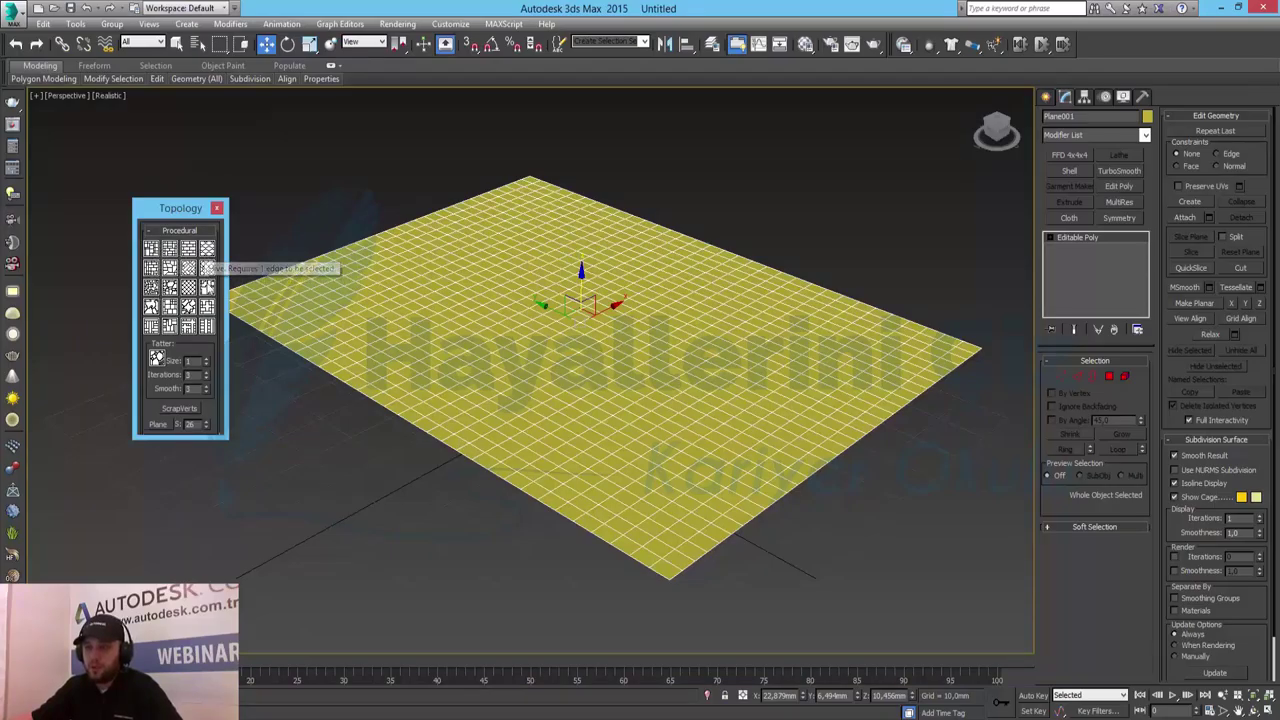
pyautogui.click(151, 288)
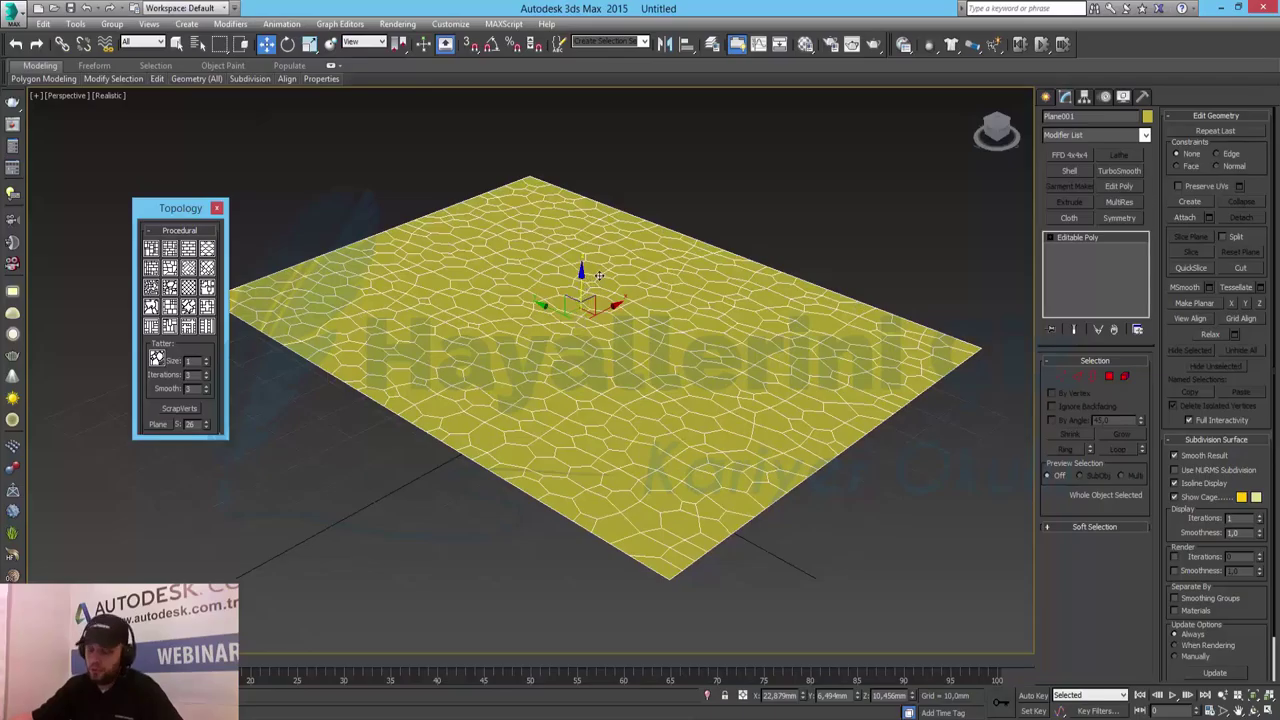
pyautogui.keyDown('alt'); pyautogui.moveTo(668, 223); pyautogui.dragTo(703, 324, button='middle'); pyautogui.keyUp('alt')
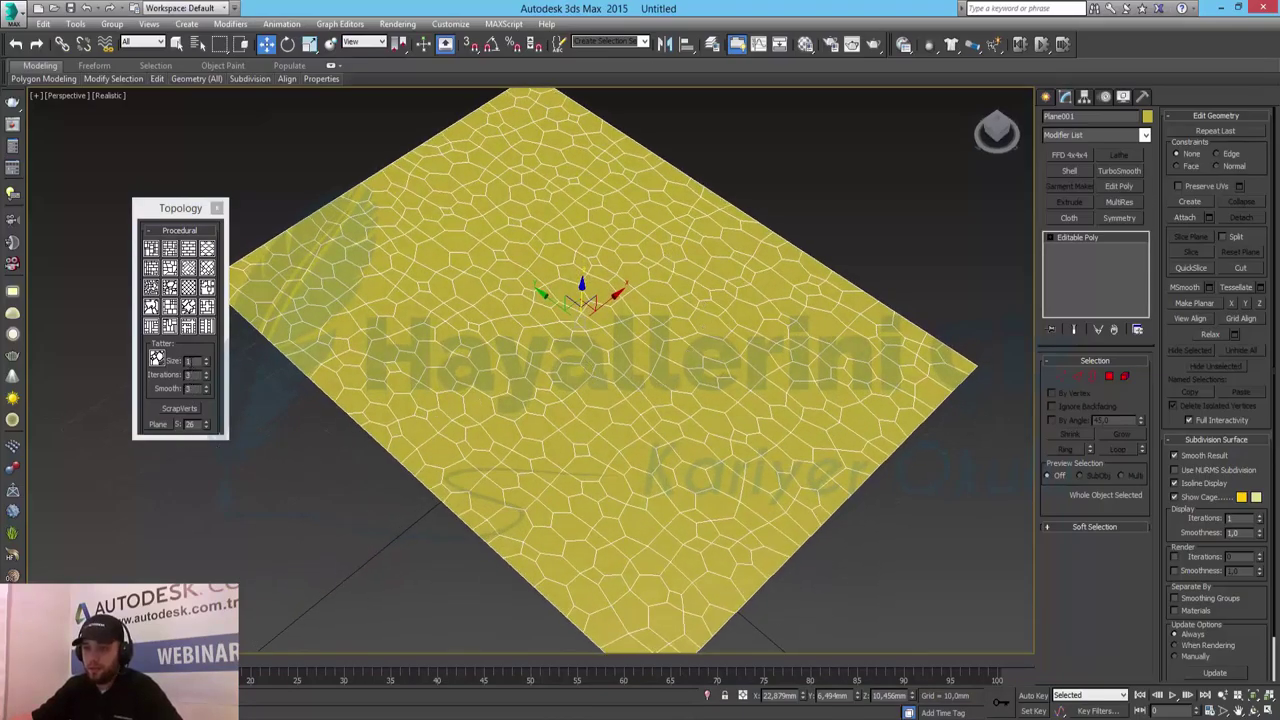
pyautogui.click(1145, 134)
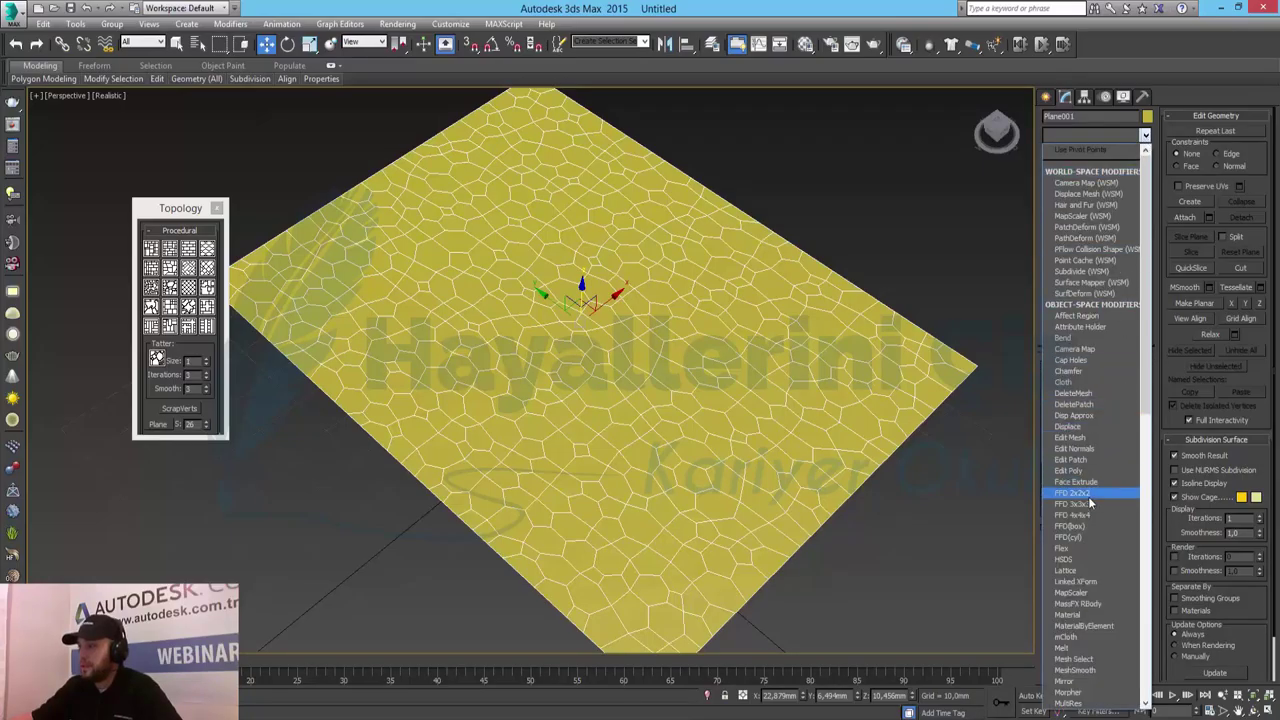
# Apply a Lattice modifier to Plane001 and set its joint radius to 0
pyautogui.press('l')
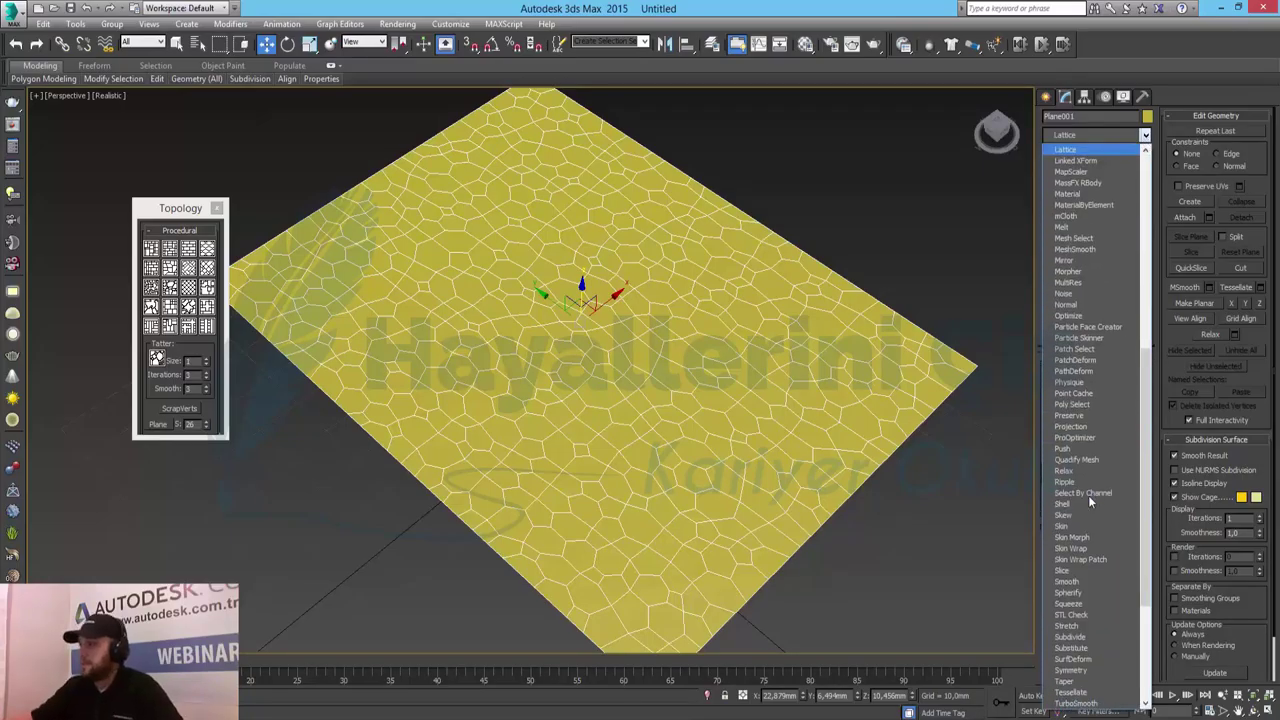
pyautogui.click(1075, 150)
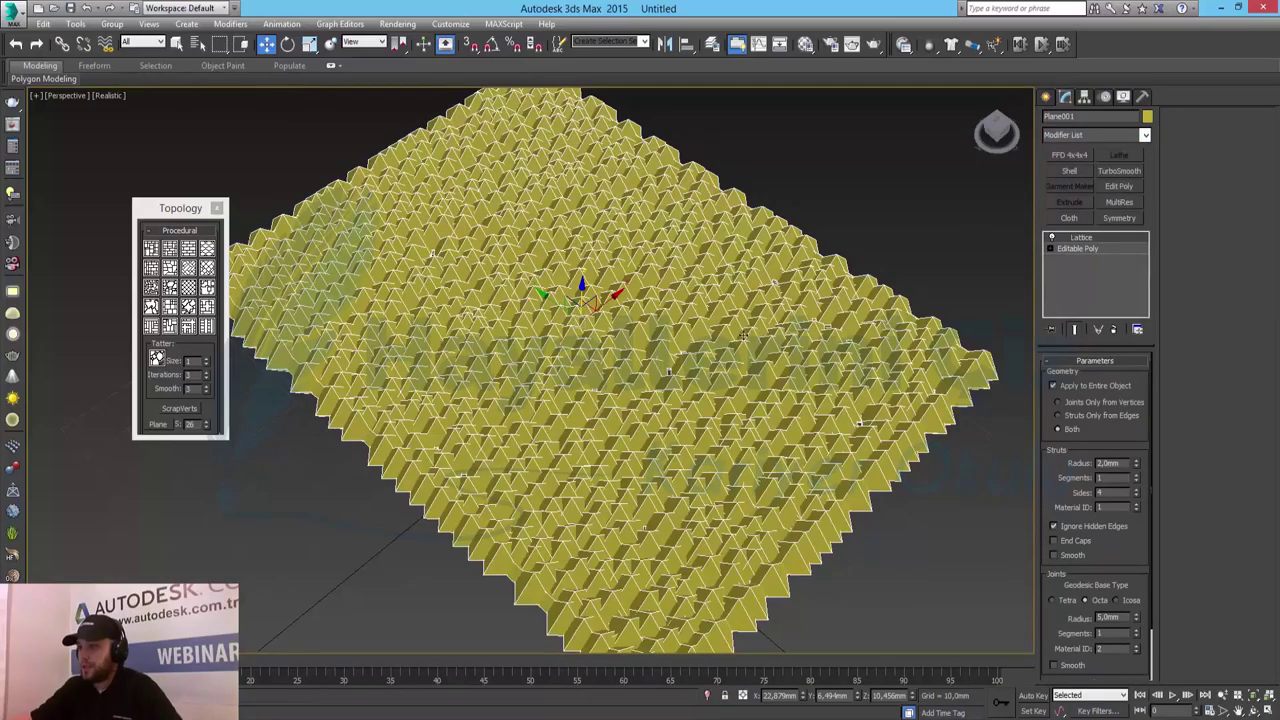
pyautogui.keyDown('alt'); pyautogui.moveTo(609, 433); pyautogui.dragTo(603, 408, button='middle'); pyautogui.keyUp('alt')
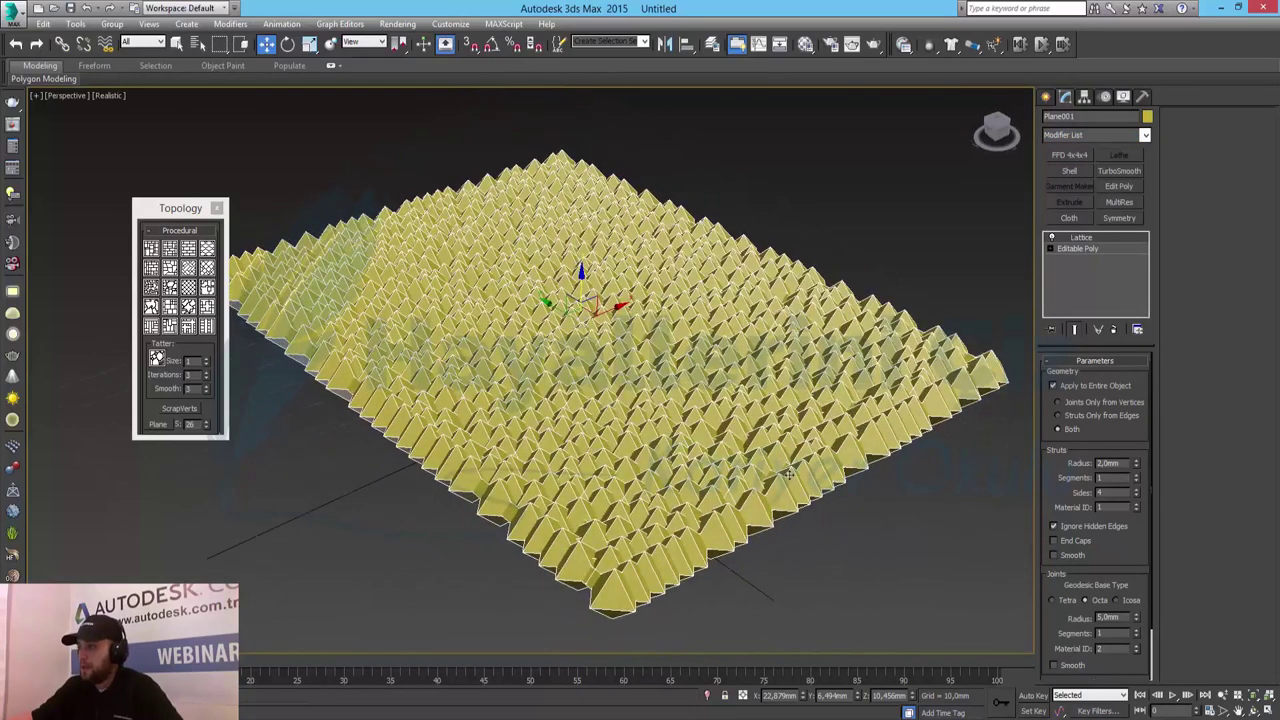
pyautogui.doubleClick(1105, 617)
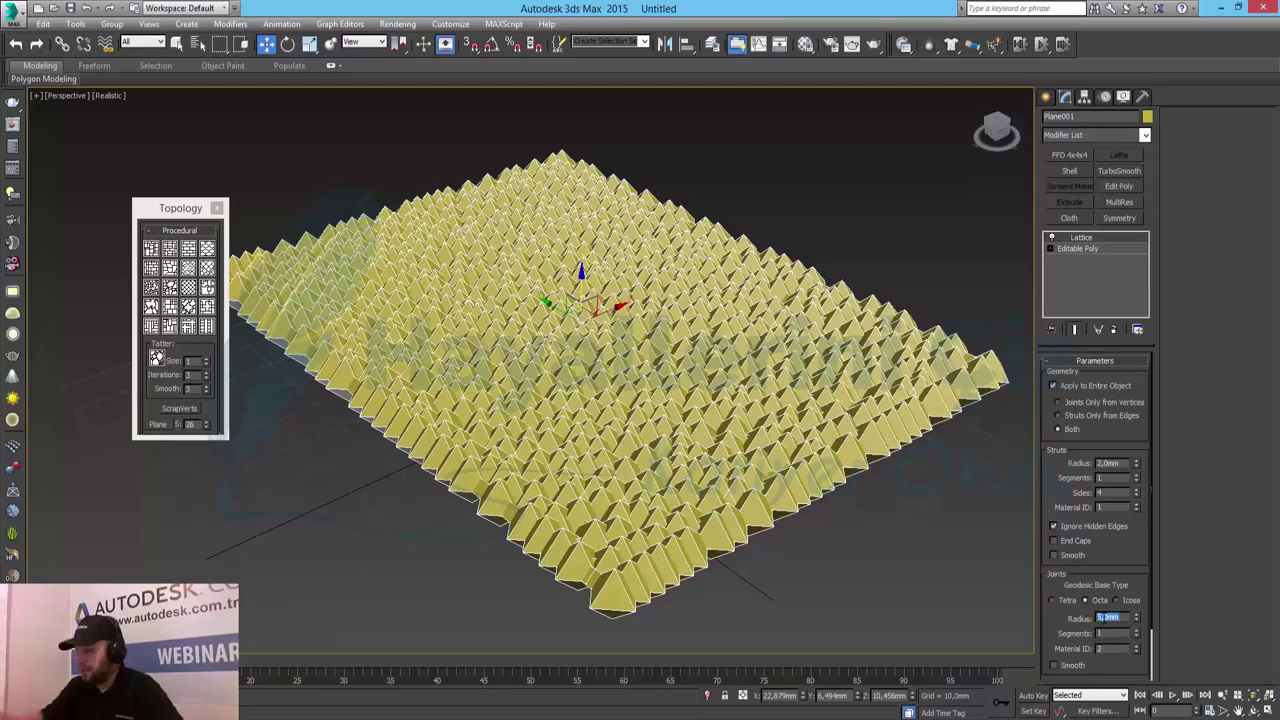
pyautogui.write('3')
pyautogui.press('Return')
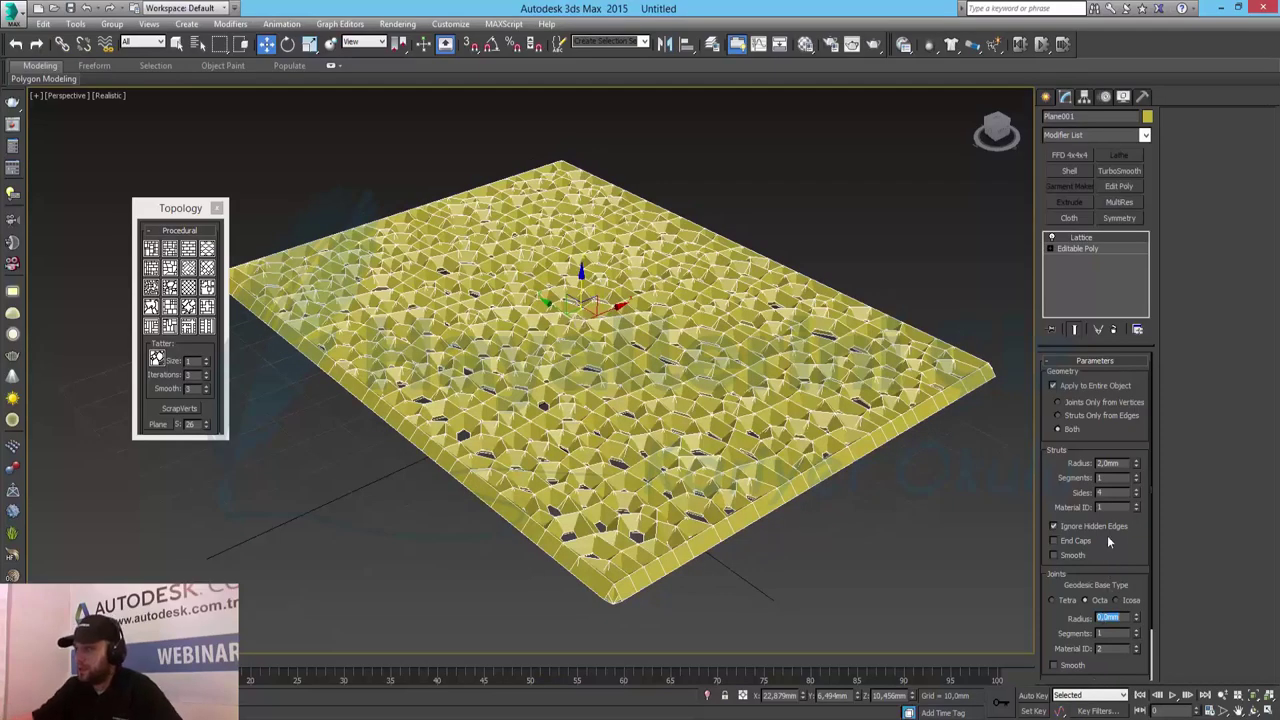
# Set the Lattice strut radius to 0,5mm
pyautogui.doubleClick(1103, 463)
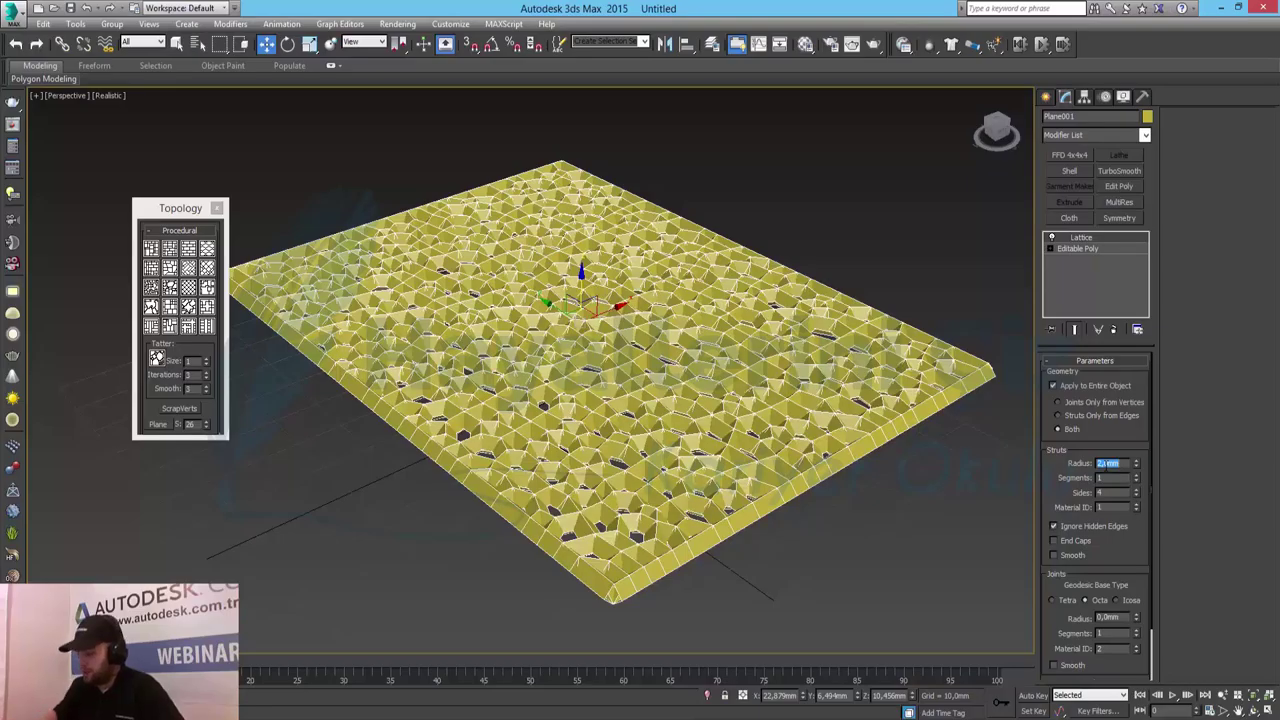
pyautogui.write('0,1')
pyautogui.press('Return')
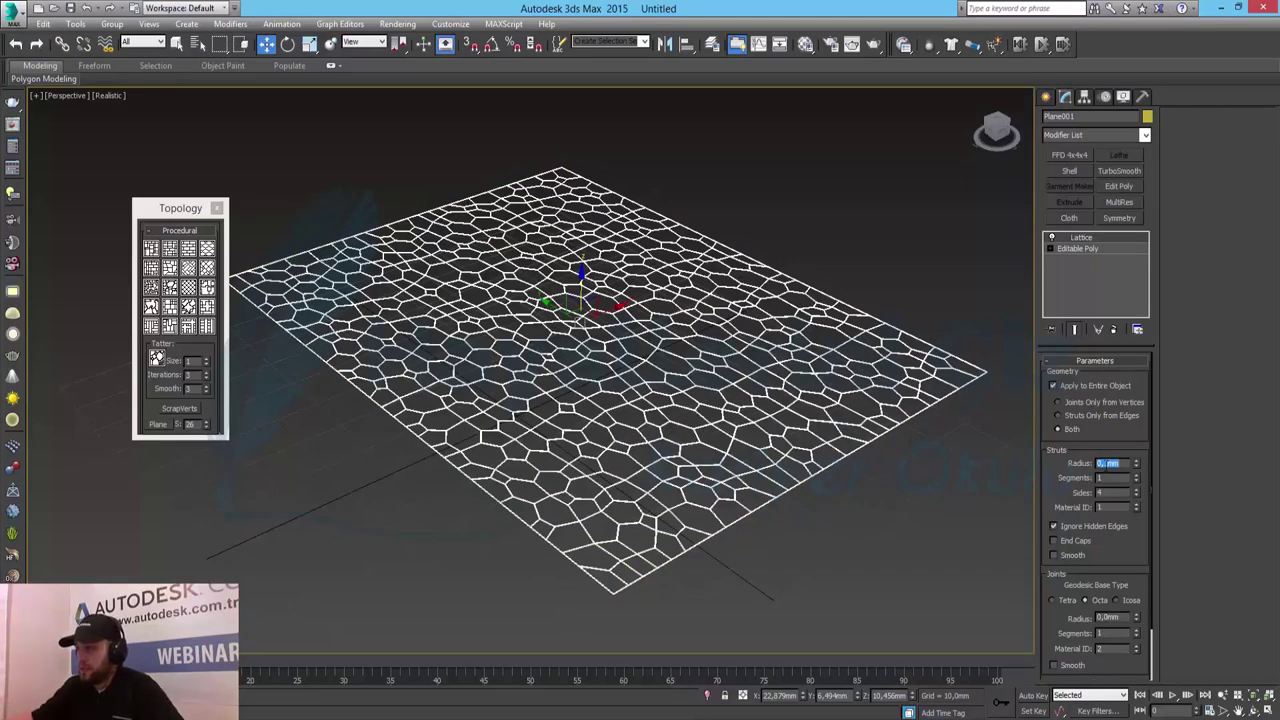
pyautogui.write('0,5')
pyautogui.press('Return')
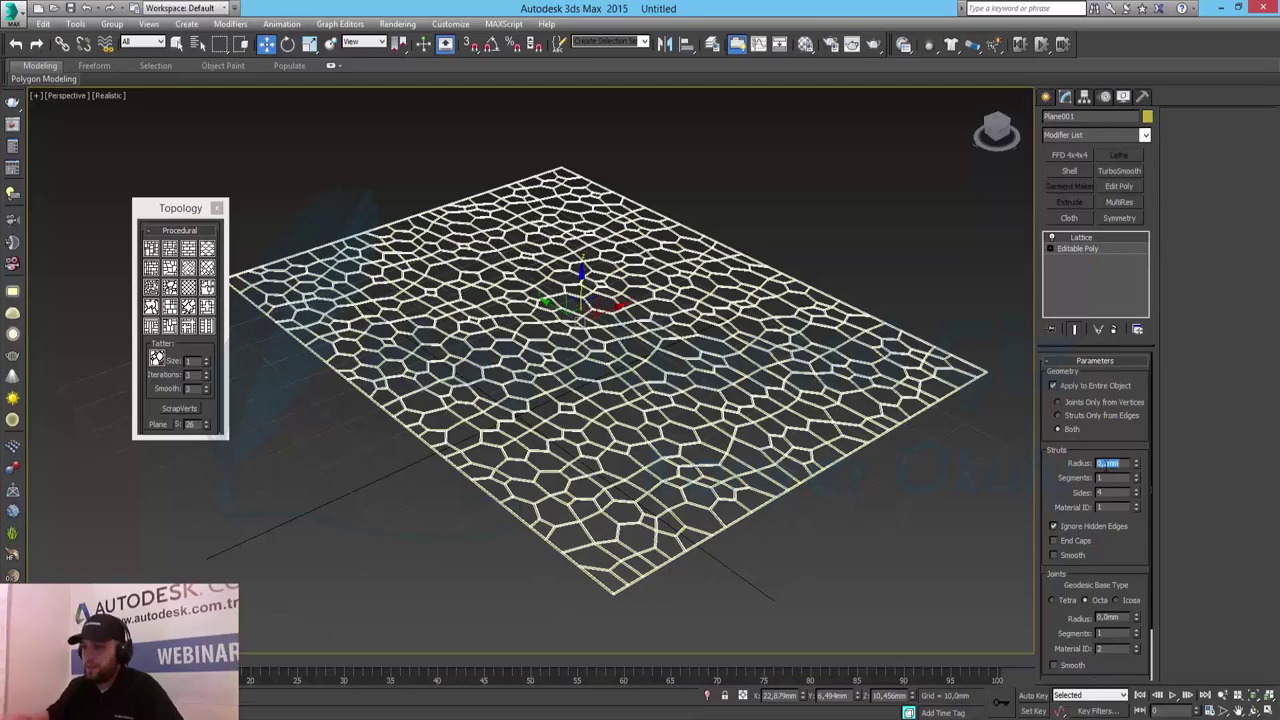
pyautogui.write('0,5')
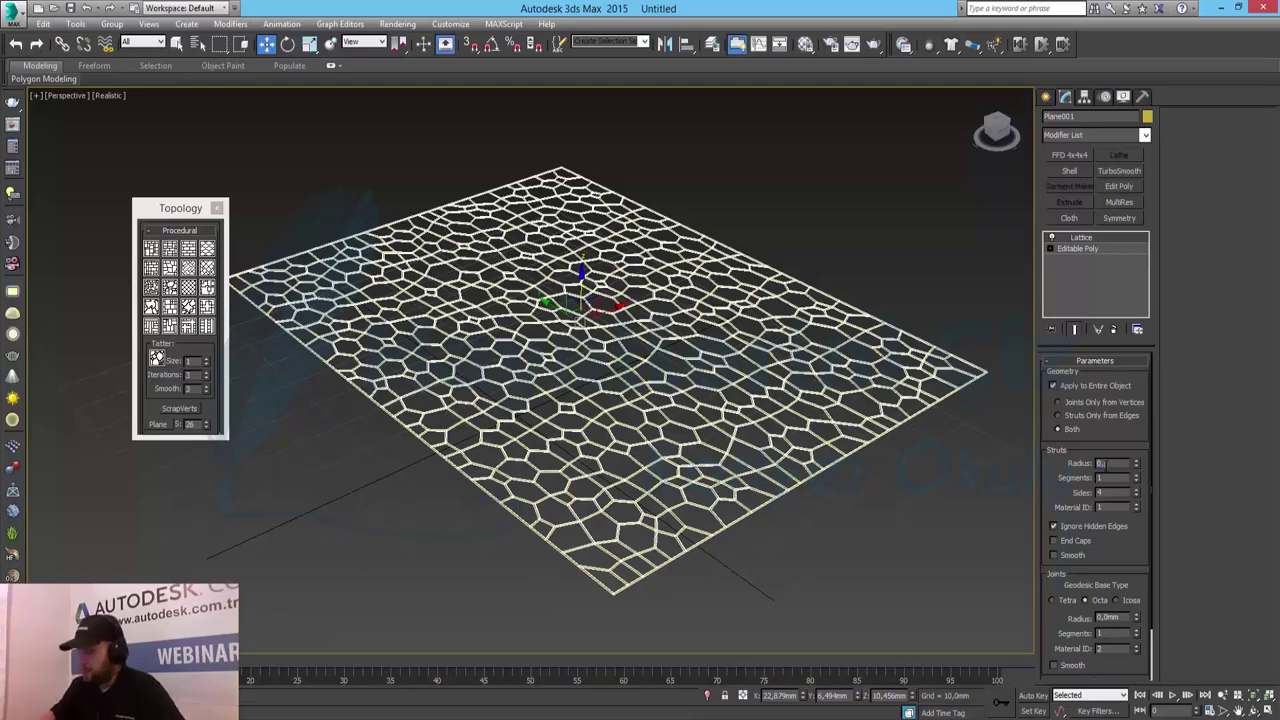
pyautogui.press('Return')
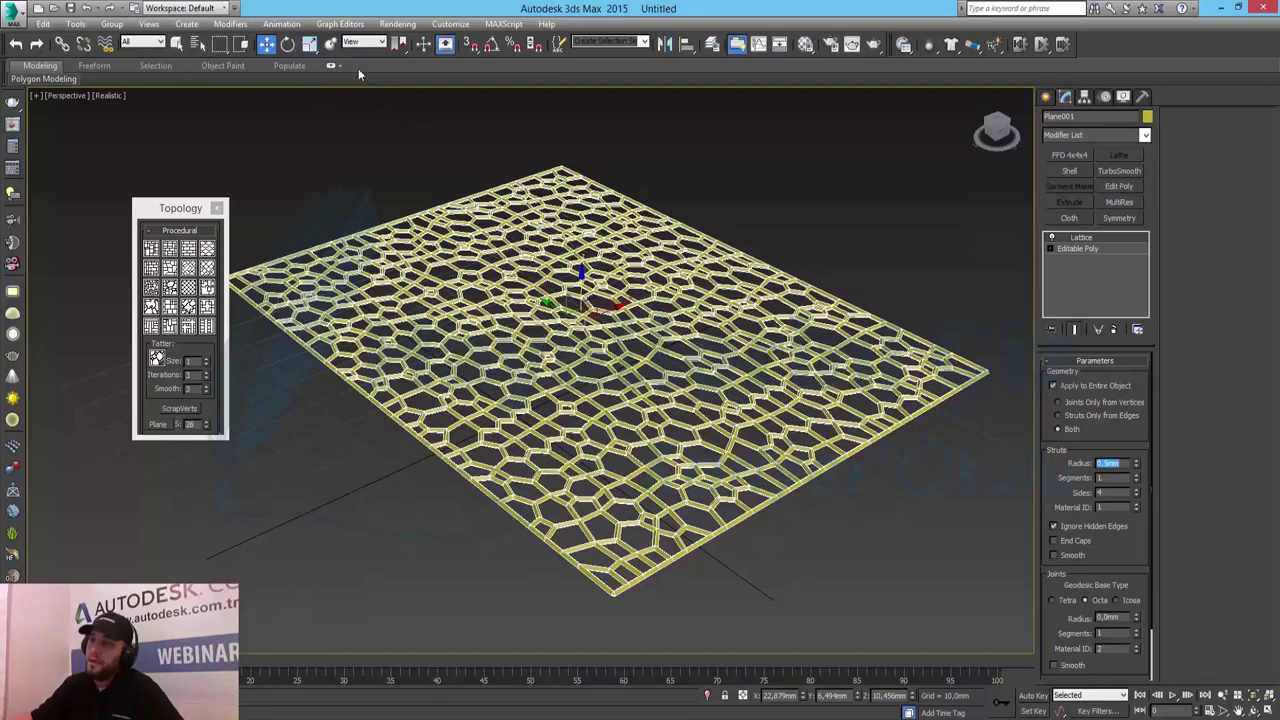
# Turn on Angle Snap and confirm its 90° step in Grid and Snap Settings
pyautogui.click(491, 45)
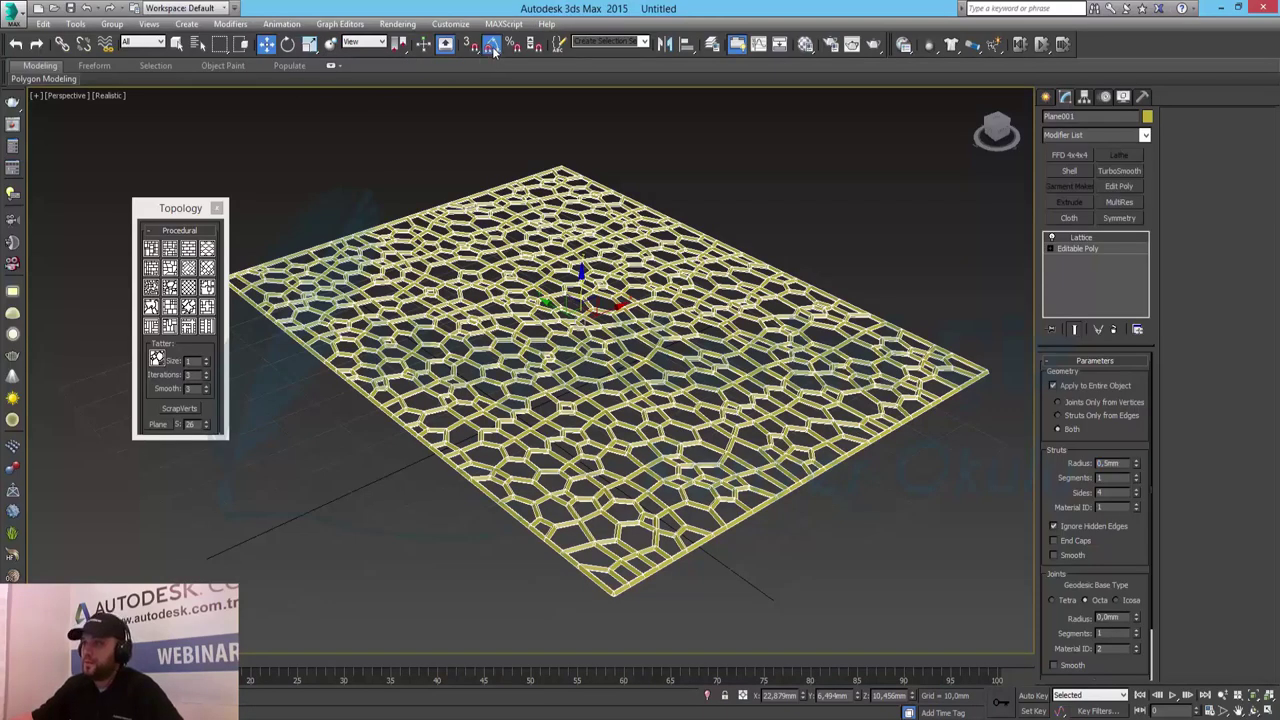
pyautogui.rightClick(491, 45)
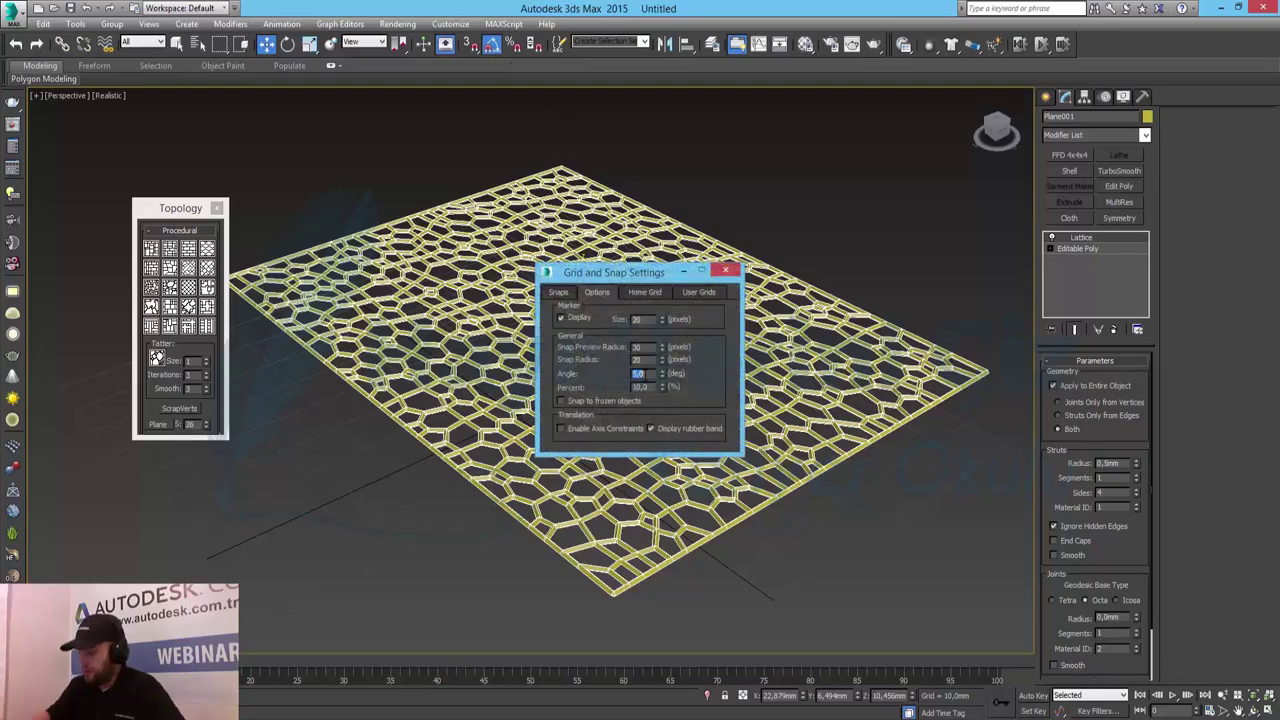
pyautogui.click(725, 273)
pyautogui.click(288, 44)
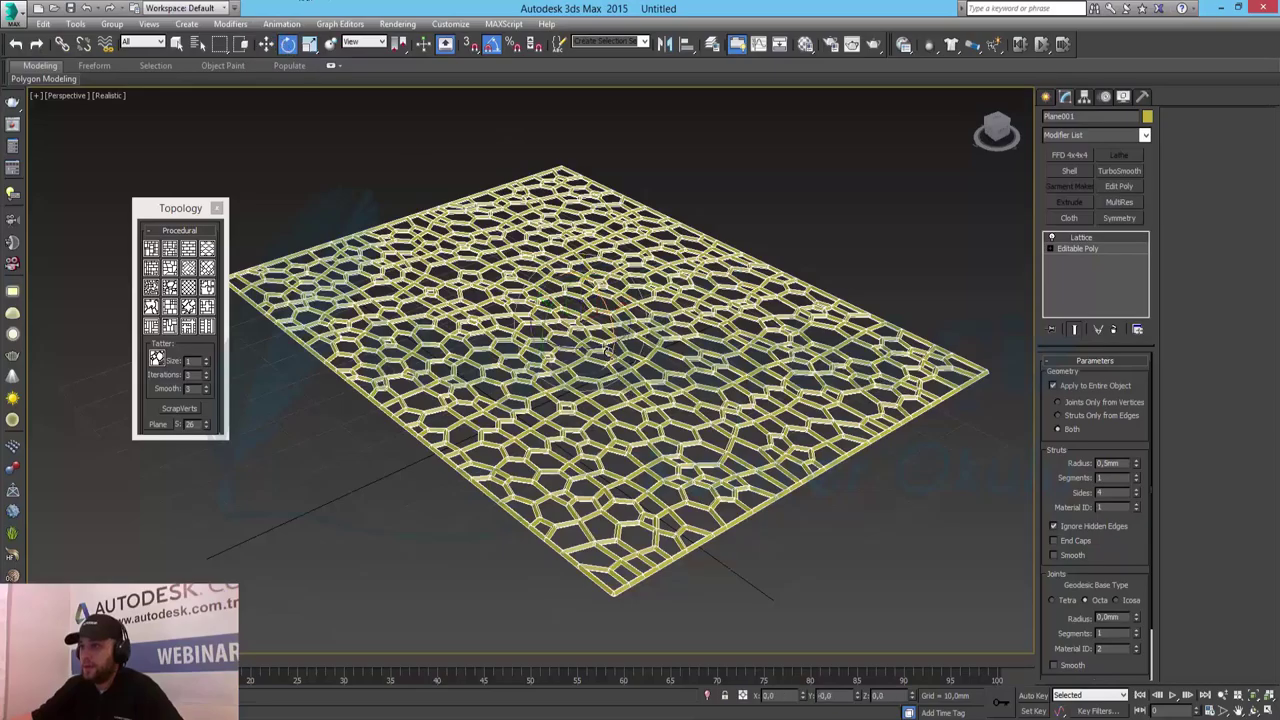
# Rotate the lattice plane 90° on X to stand upright and lift it above the grid
pyautogui.moveTo(608, 297); pyautogui.dragTo(606, 306)
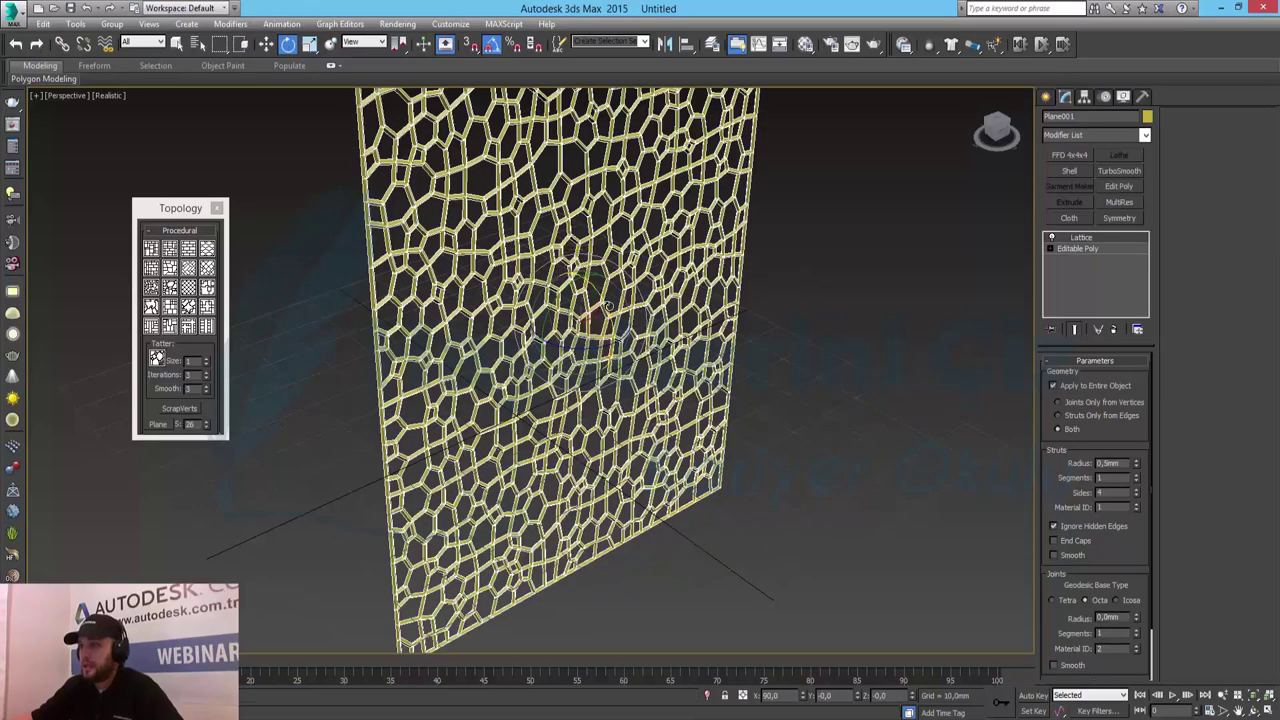
pyautogui.moveTo(668, 282); pyautogui.dragTo(628, 332, button='middle')
pyautogui.press('w')
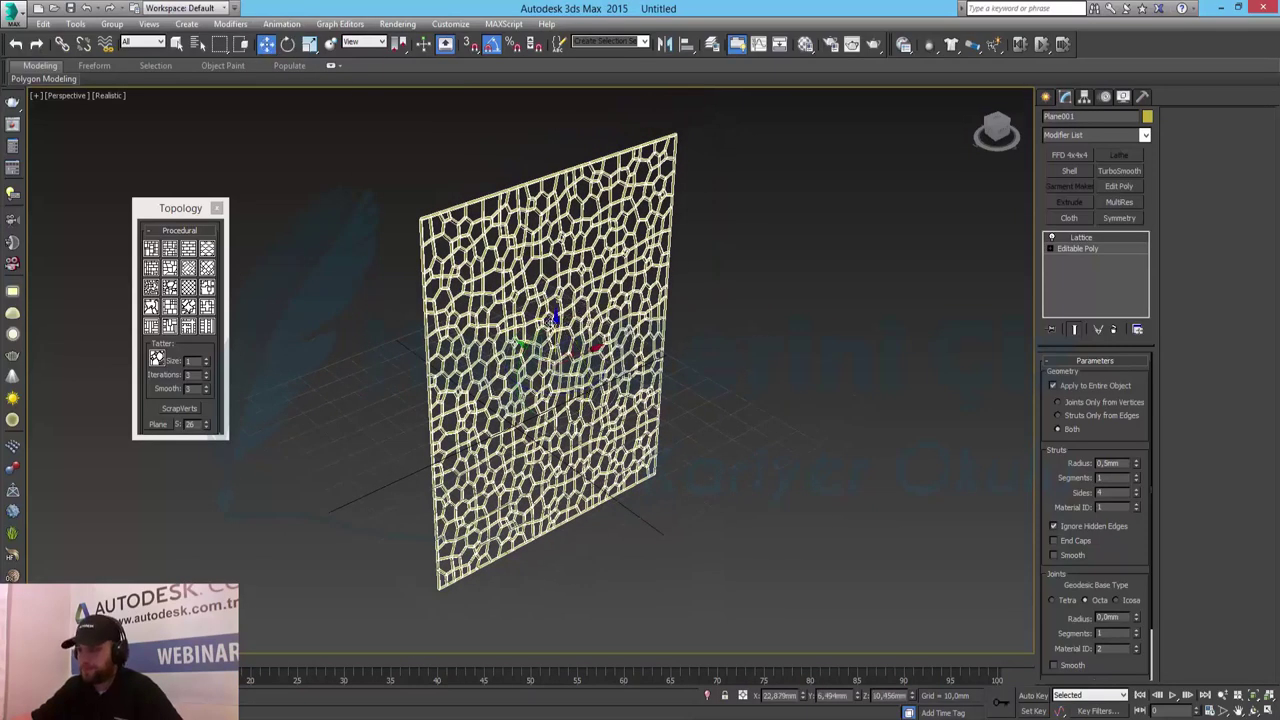
pyautogui.moveTo(555, 319); pyautogui.dragTo(582, 176)
pyautogui.keyDown('alt'); pyautogui.moveTo(582, 176); pyautogui.dragTo(700, 352, button='middle'); pyautogui.keyUp('alt')
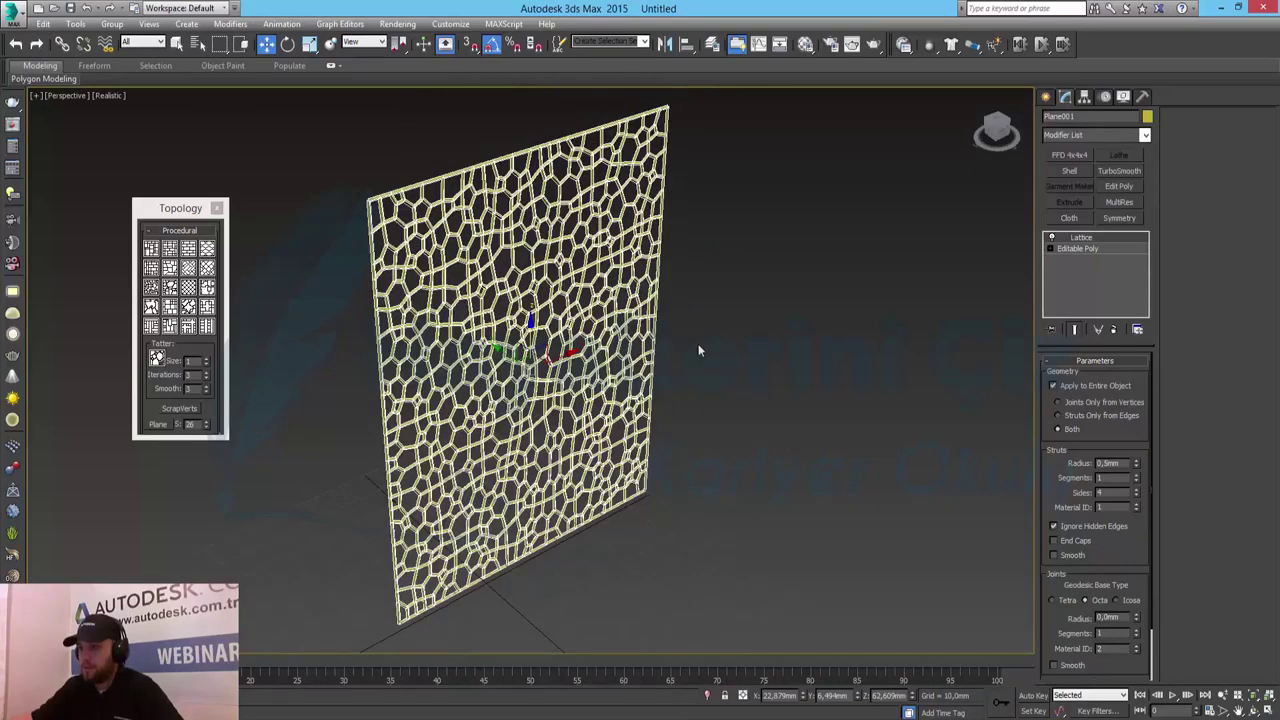
pyautogui.click(680, 405)
pyautogui.keyDown('alt'); pyautogui.moveTo(660, 414); pyautogui.dragTo(667, 385, button='middle'); pyautogui.keyUp('alt')
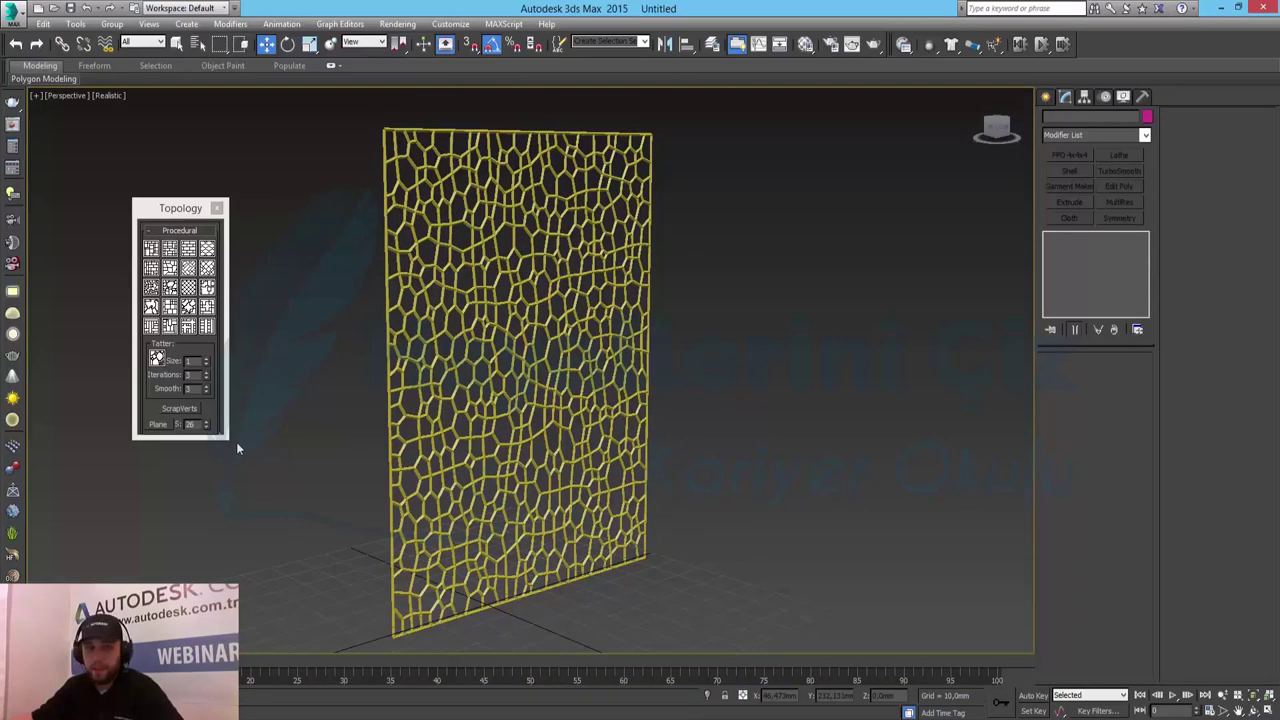
# Select the upright lattice plane, preview it deselected, and reselect it from the front
pyautogui.click(546, 338)
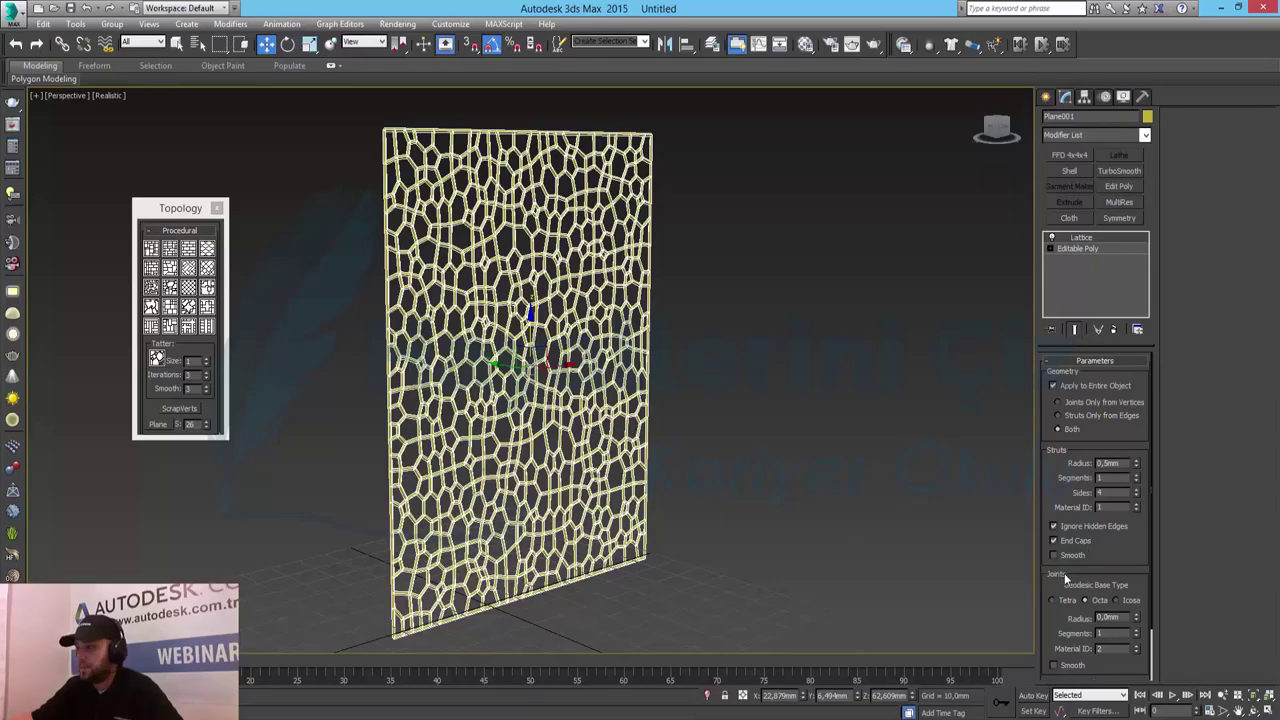
pyautogui.click(698, 390)
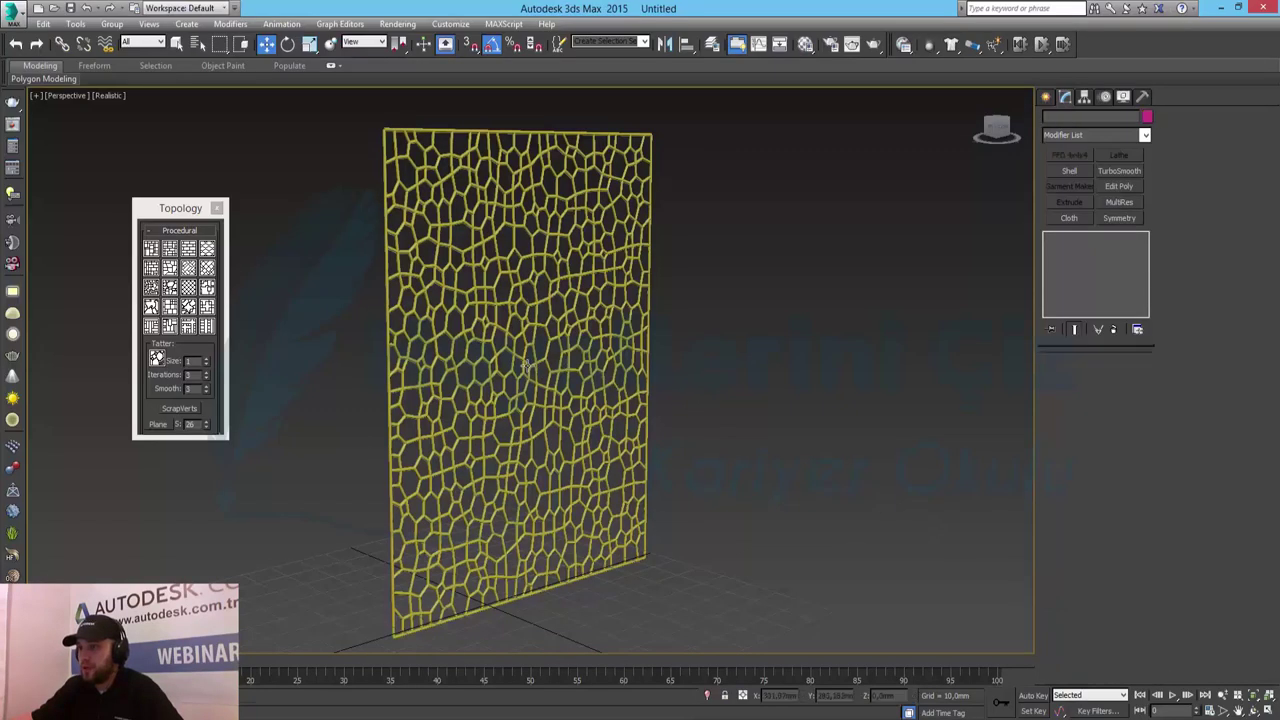
pyautogui.moveTo(588, 346)
pyautogui.keyDown('alt'); pyautogui.mouseDown(button='middle')
pyautogui.moveTo(500, 330)
pyautogui.moveTo(572, 340)
pyautogui.mouseUp(button='middle'); pyautogui.keyUp('alt')
pyautogui.click(572, 340)
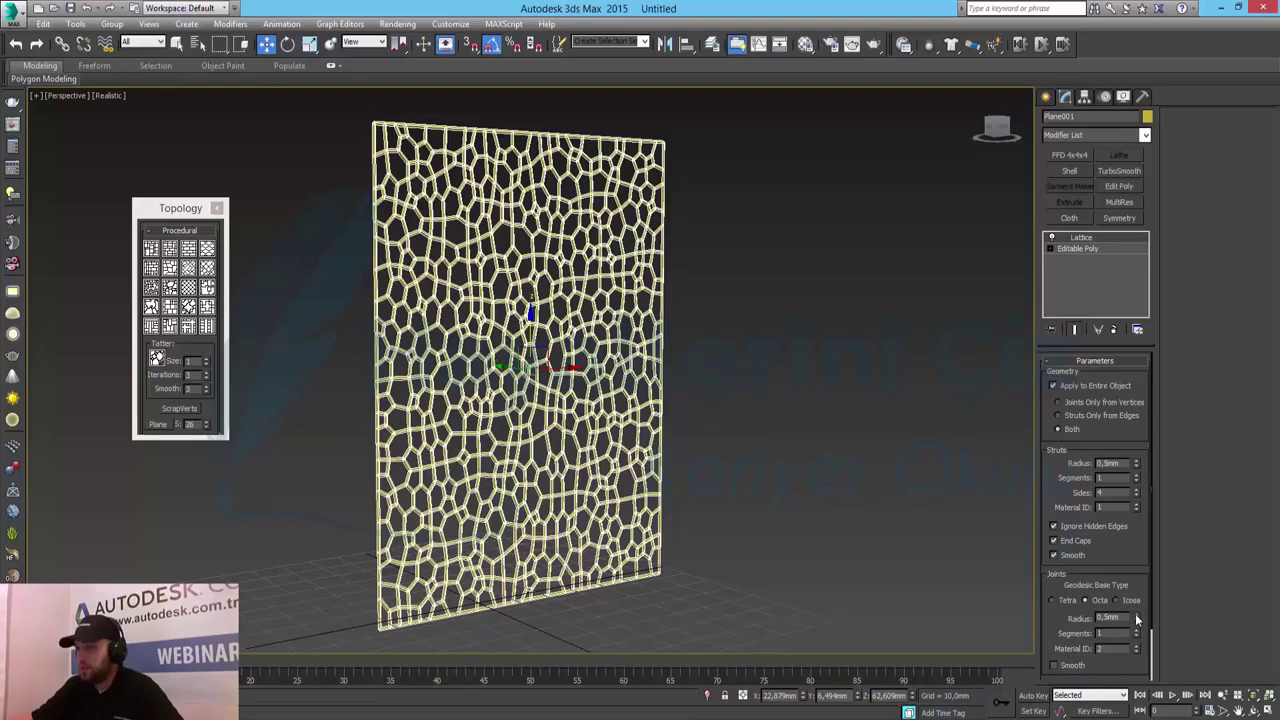
# Enlarge the lattice joints and raise their segments to 3
pyautogui.moveTo(1136, 620)
pyautogui.mouseDown()
pyautogui.moveTo(1141, 600)
pyautogui.moveTo(1138, 614)
pyautogui.mouseUp()
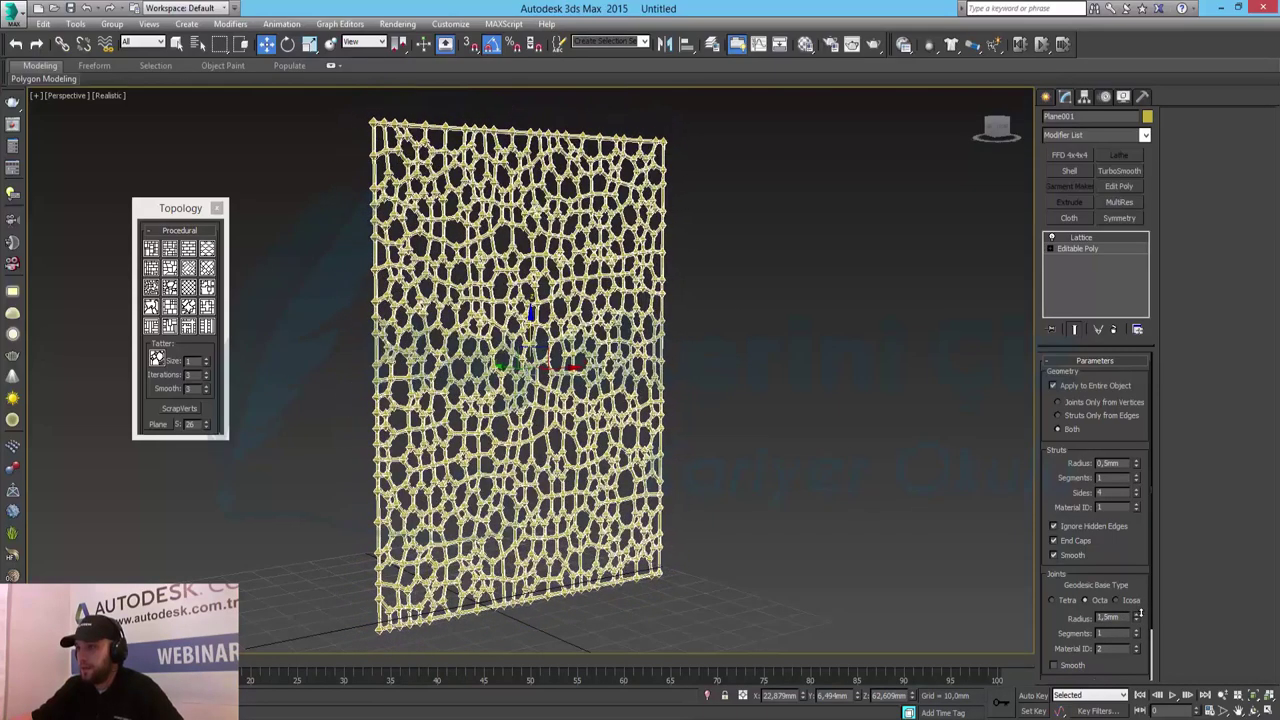
pyautogui.keyDown('alt'); pyautogui.moveTo(541, 266); pyautogui.dragTo(466, 232, button='middle'); pyautogui.keyUp('alt')
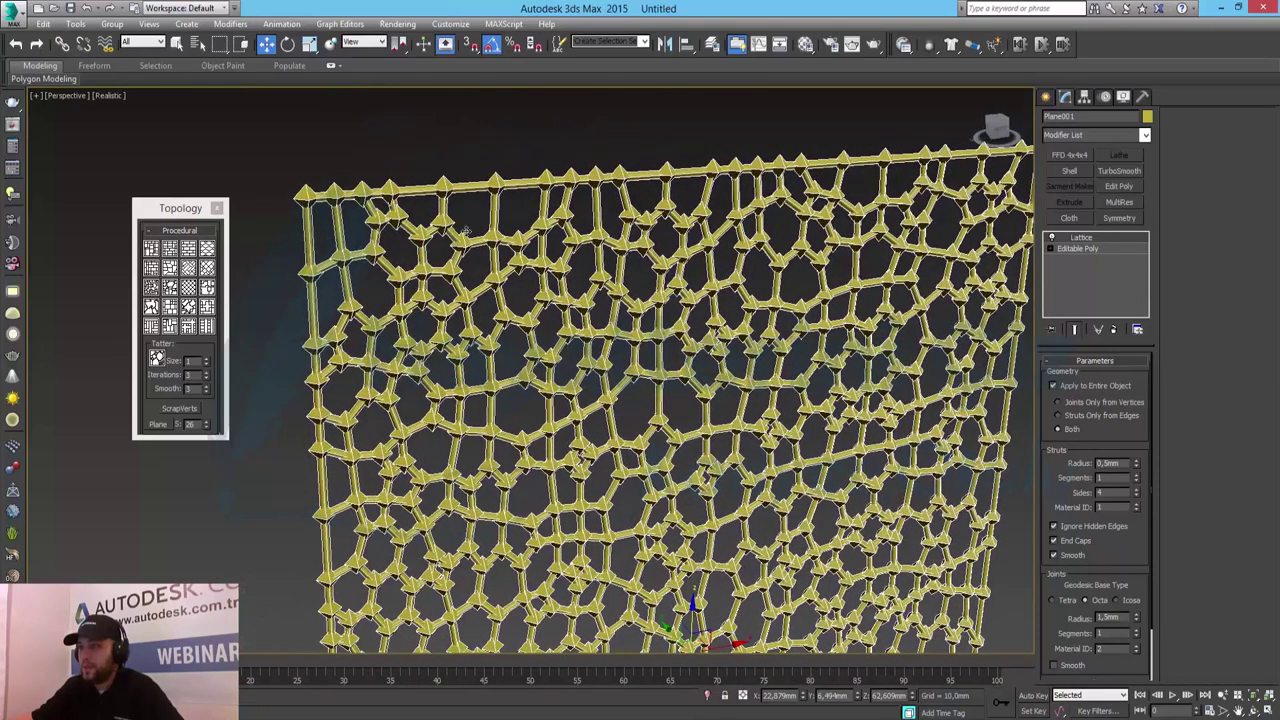
pyautogui.click(1136, 631)
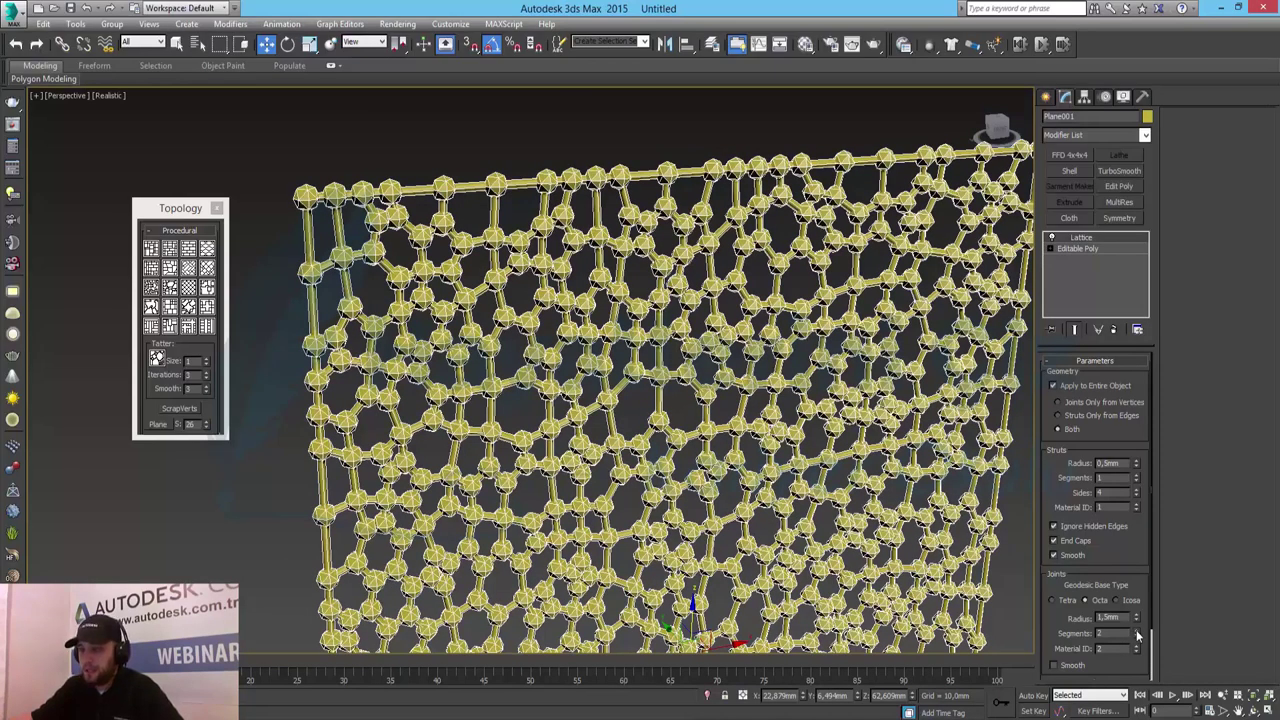
pyautogui.click(1136, 631)
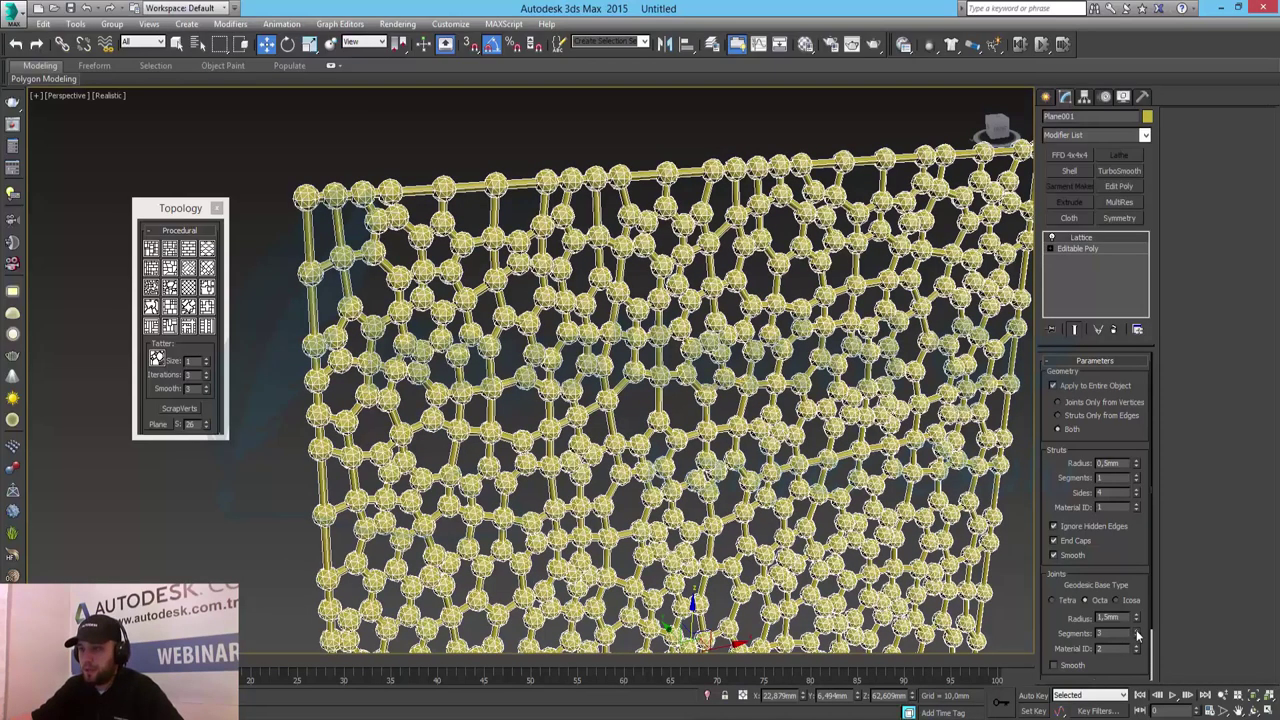
# Reduce the joint radius to 0,8mm and preview the small beads at strut junctions
pyautogui.click(485, 143)
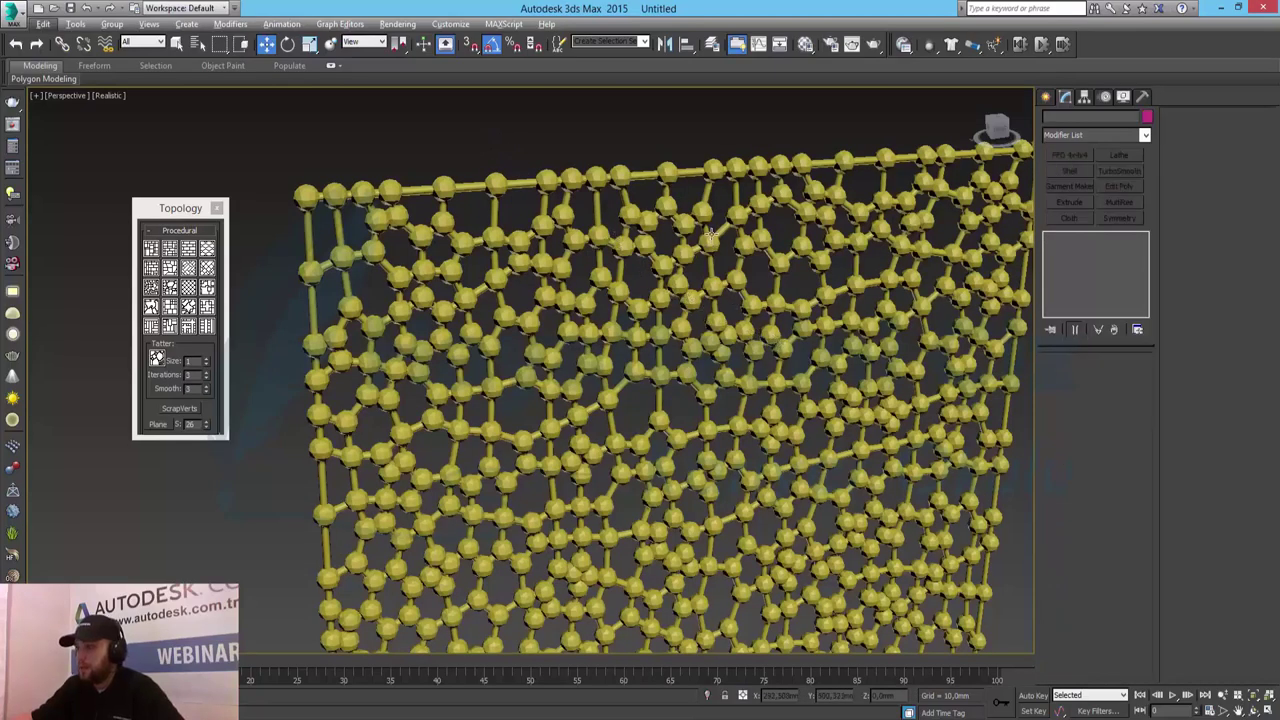
pyautogui.hotkey('ctrl', 'z')
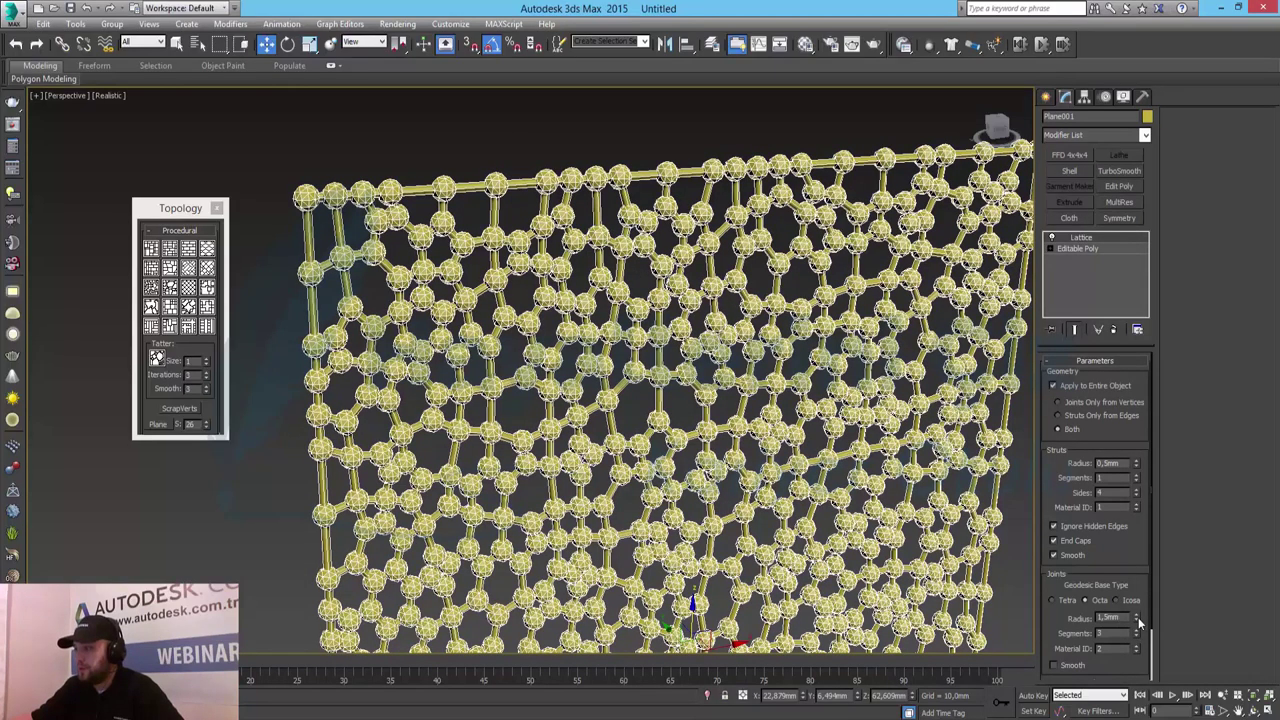
pyautogui.click(1138, 617)
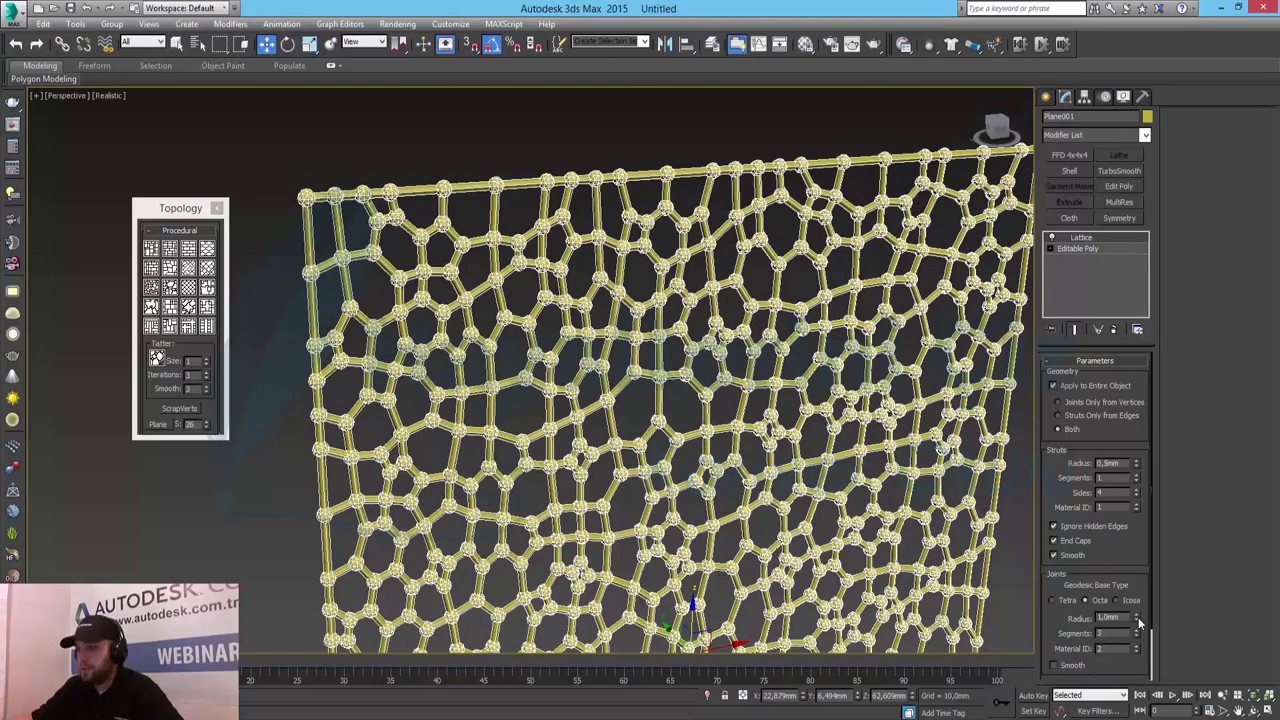
pyautogui.click(1138, 617)
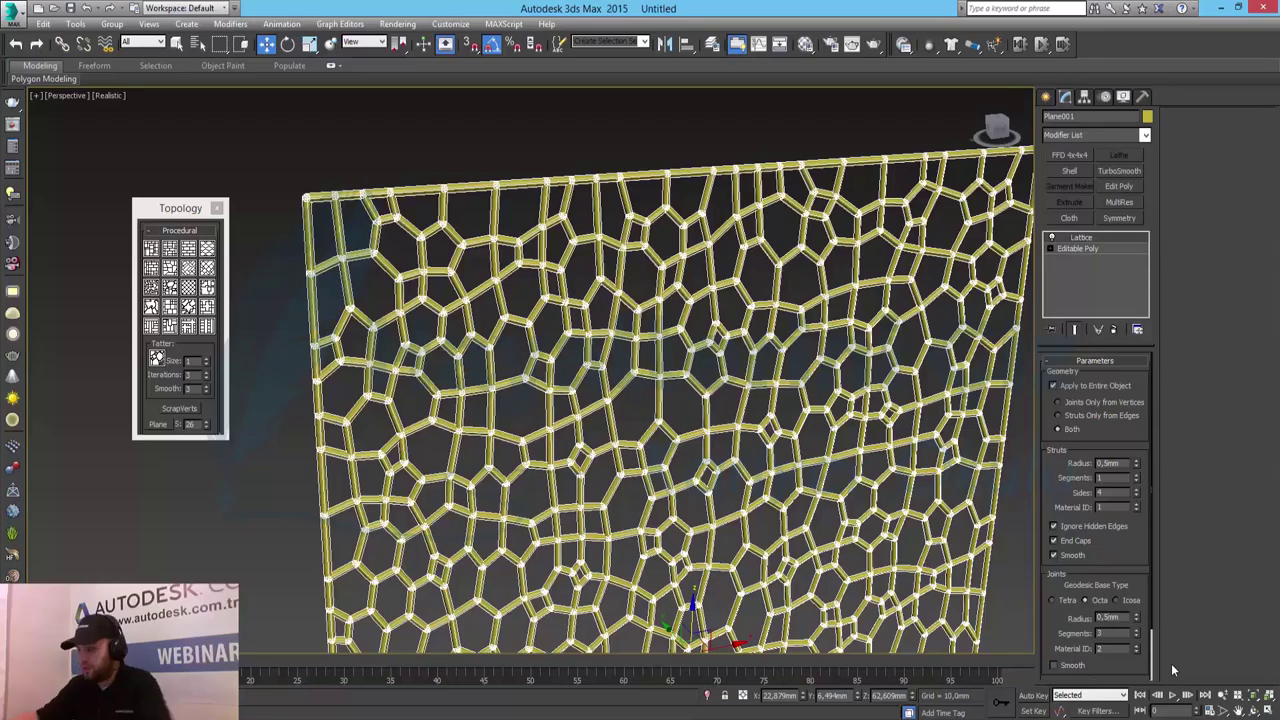
pyautogui.write('0,8')
pyautogui.press('Return')
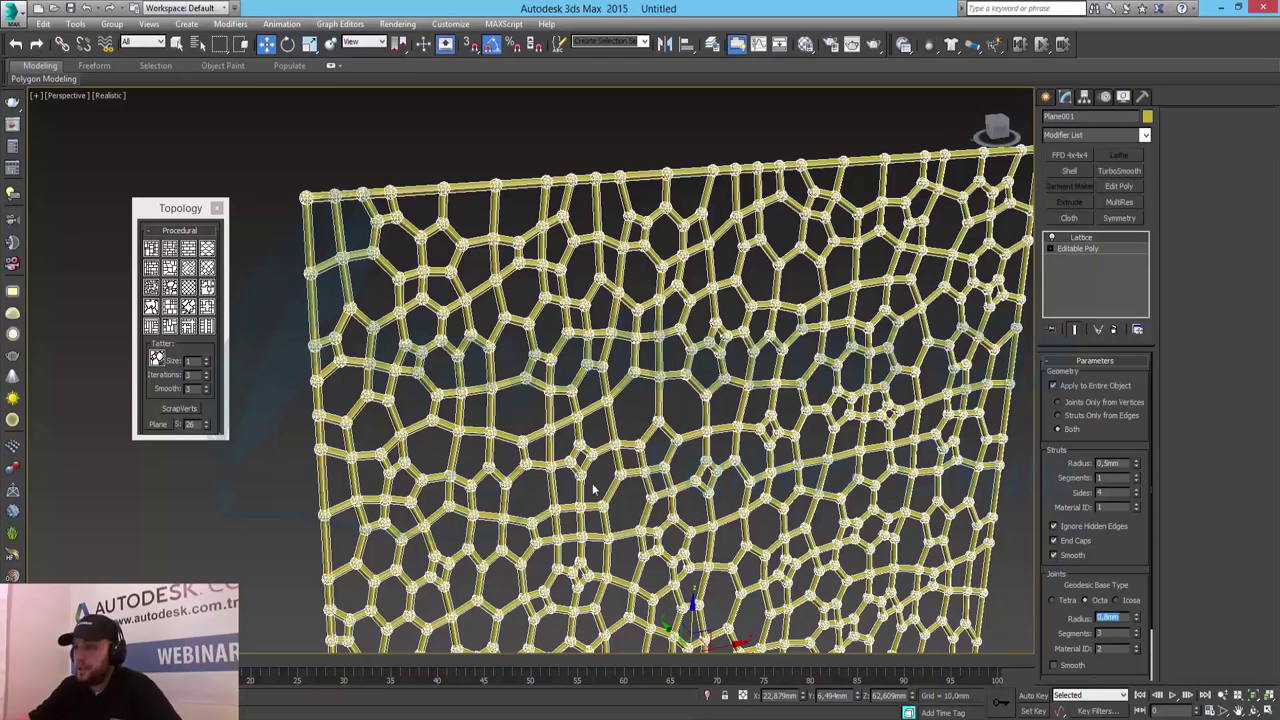
pyautogui.click(496, 236)
pyautogui.keyDown('alt'); pyautogui.moveTo(578, 298); pyautogui.dragTo(642, 305, button='middle'); pyautogui.keyUp('alt')
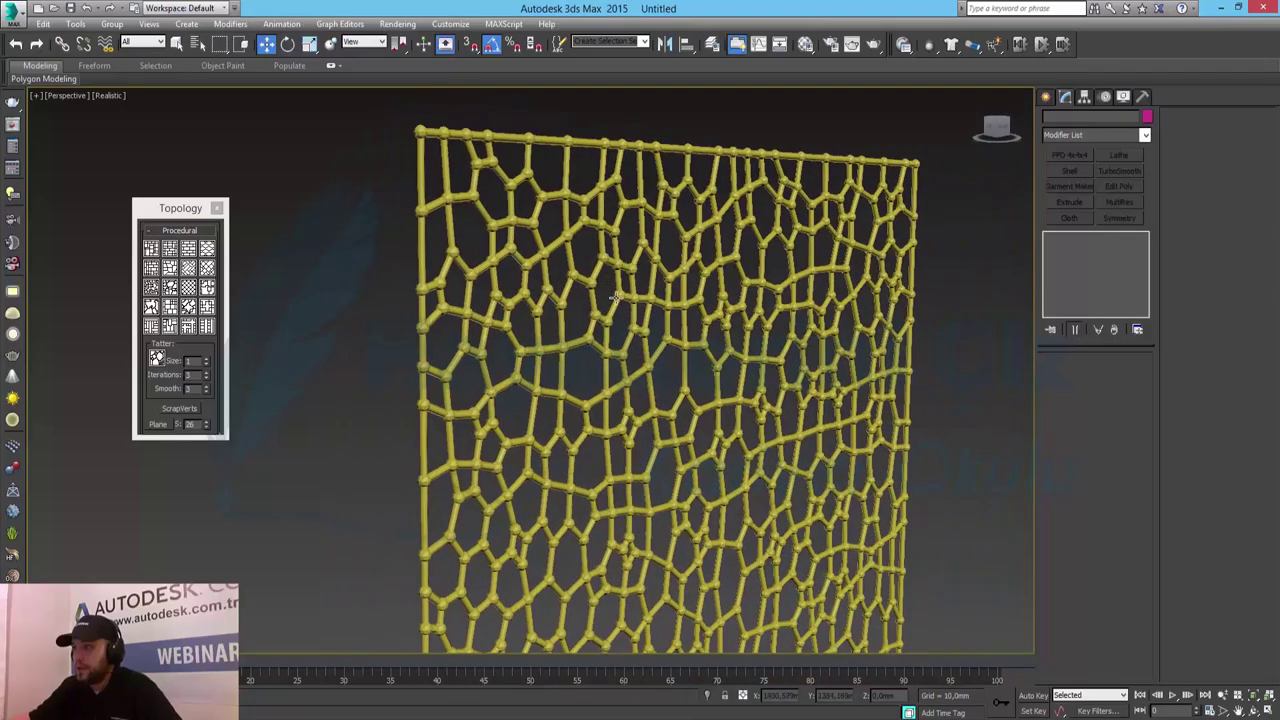
# Toggle Lattice strut smoothing off and back on to compare the look
pyautogui.click(616, 298)
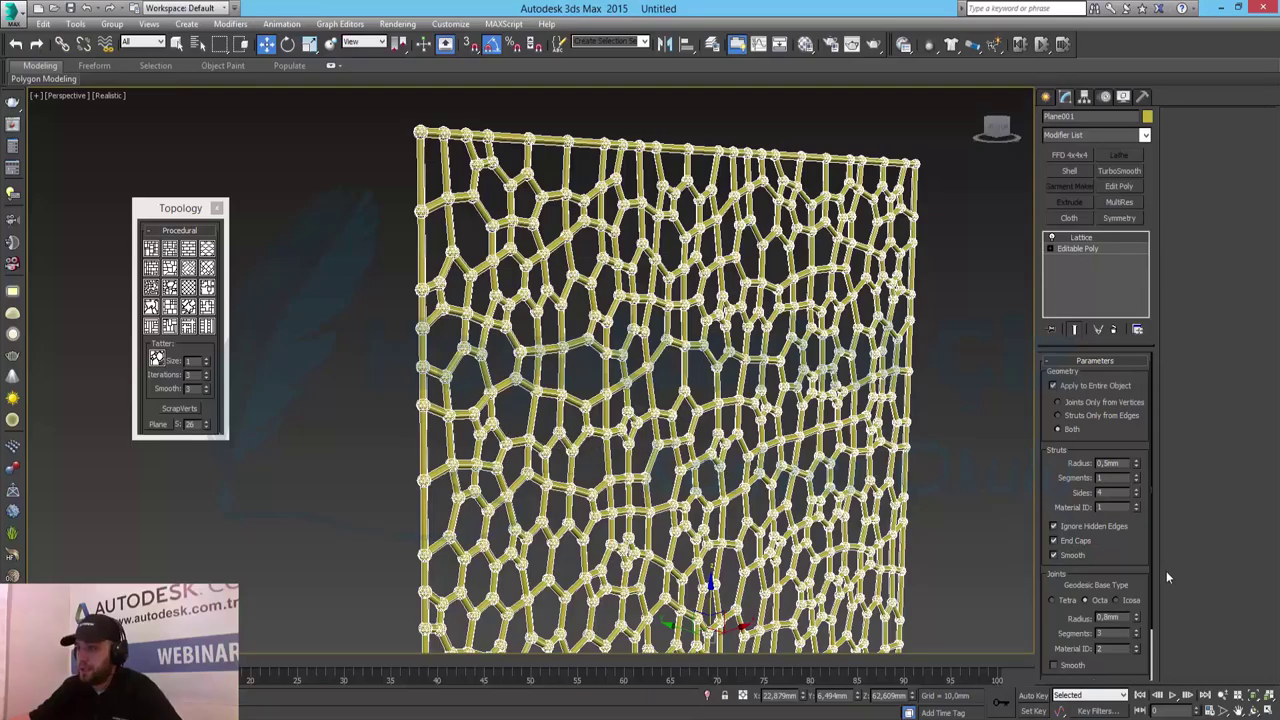
pyautogui.click(1067, 556)
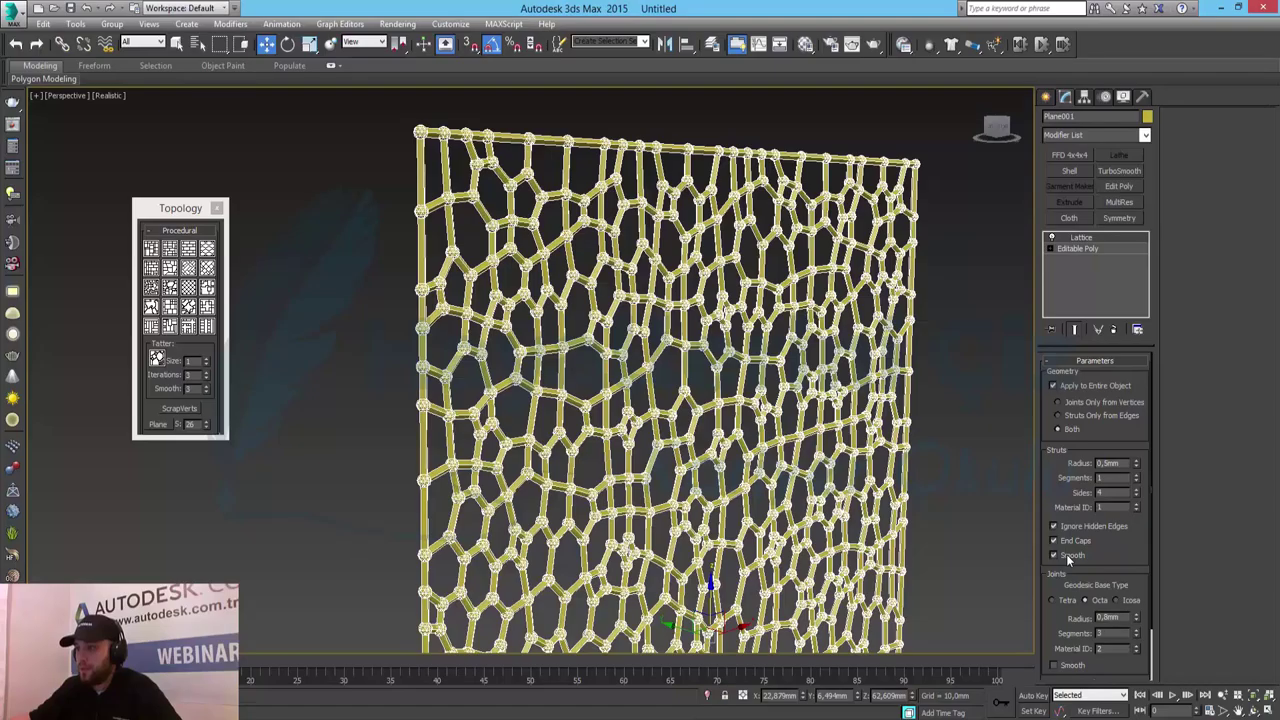
pyautogui.click(1066, 554)
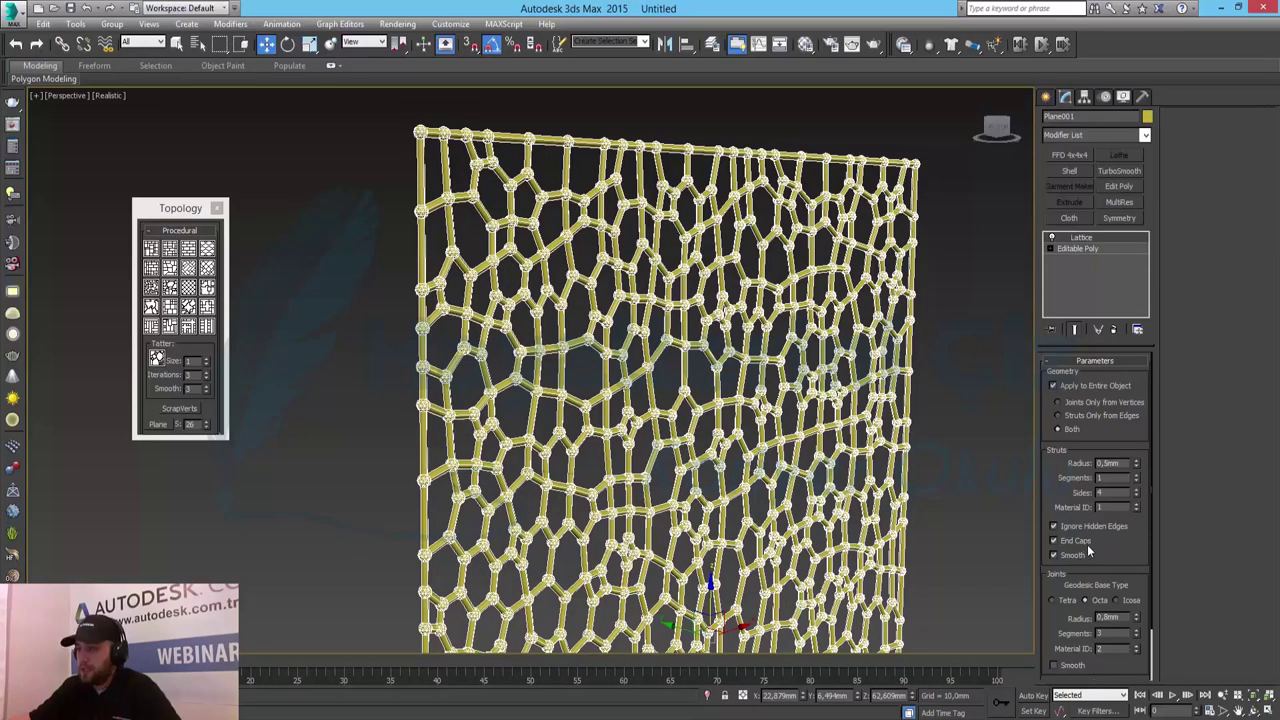
# Enable Ignore Hidden Edges so the lattice drops the diagonals and shows open polygonal cells
pyautogui.click(1090, 530)
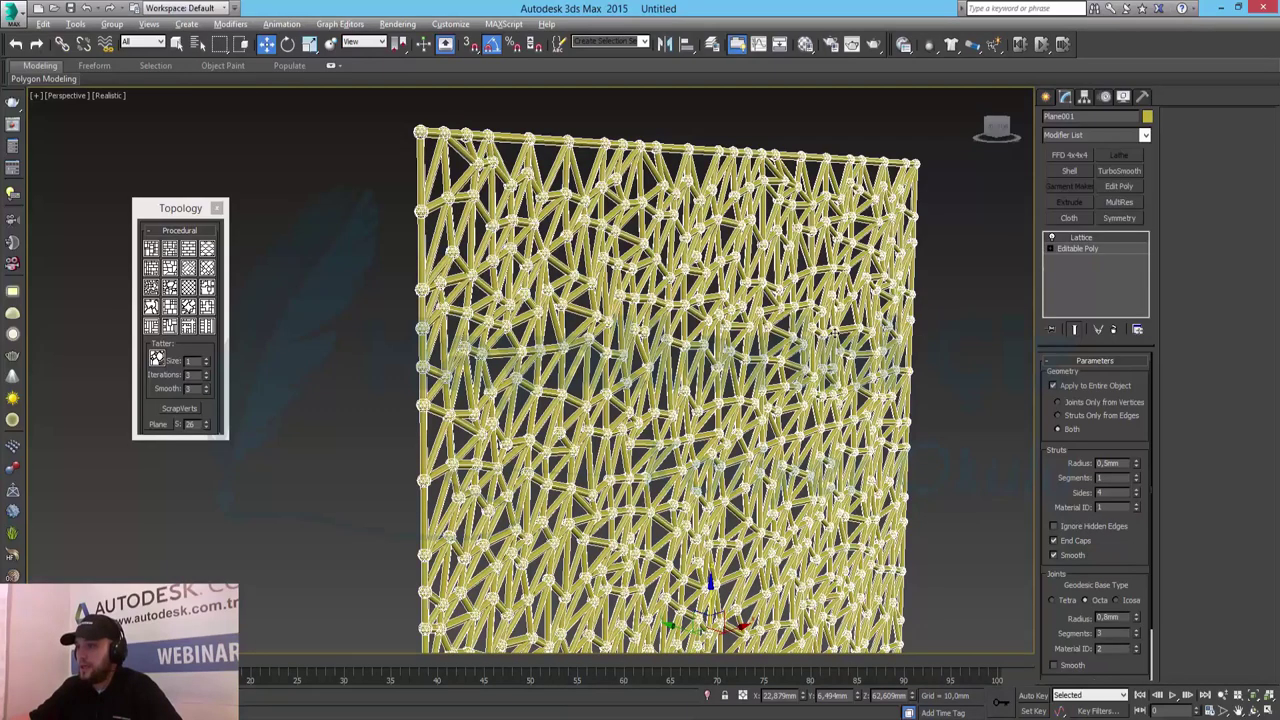
pyautogui.scroll(6, 832, 338)
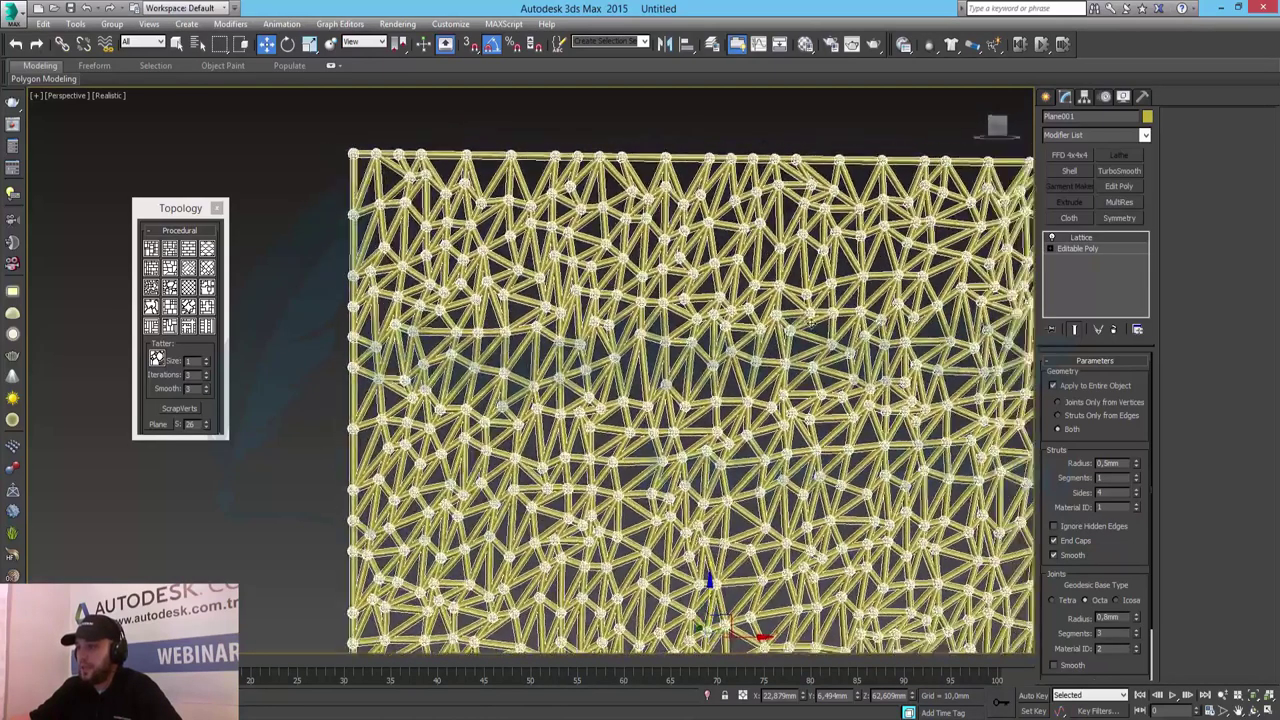
pyautogui.moveTo(832, 338)
pyautogui.keyDown('alt'); pyautogui.mouseDown(button='middle')
pyautogui.moveTo(780, 355)
pyautogui.moveTo(810, 345)
pyautogui.mouseUp(button='middle'); pyautogui.keyUp('alt')
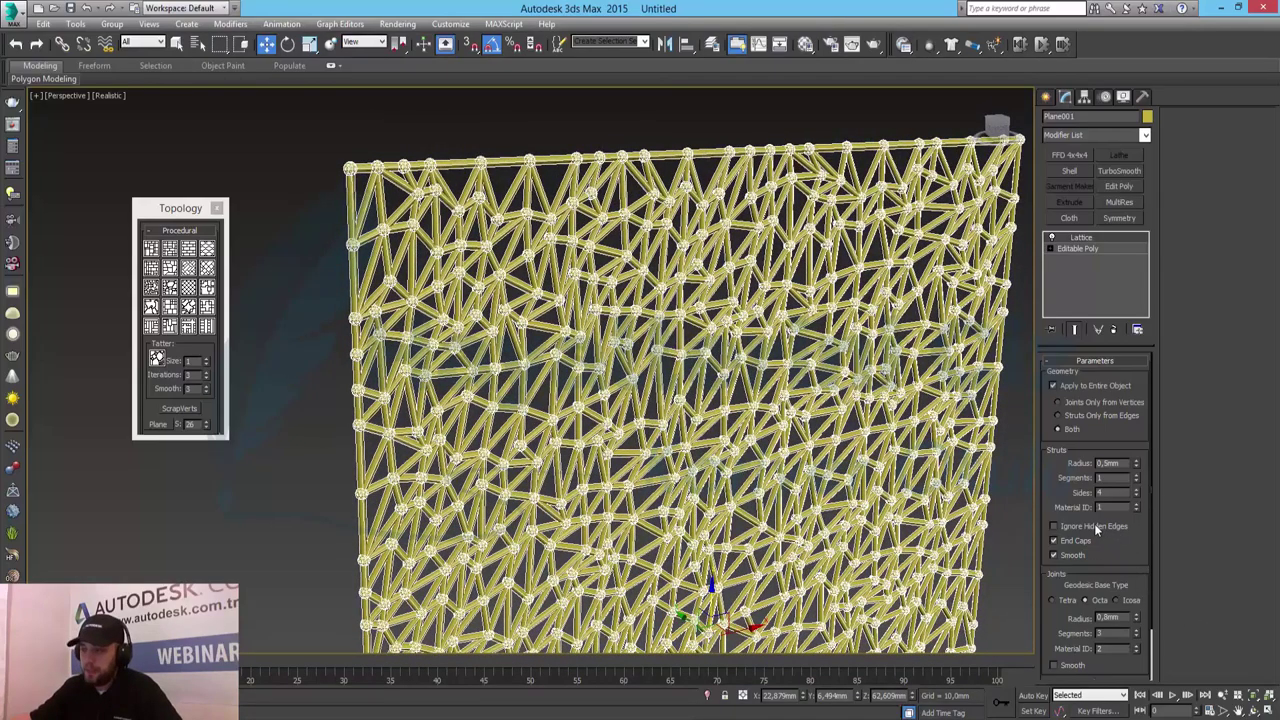
pyautogui.click(1094, 526)
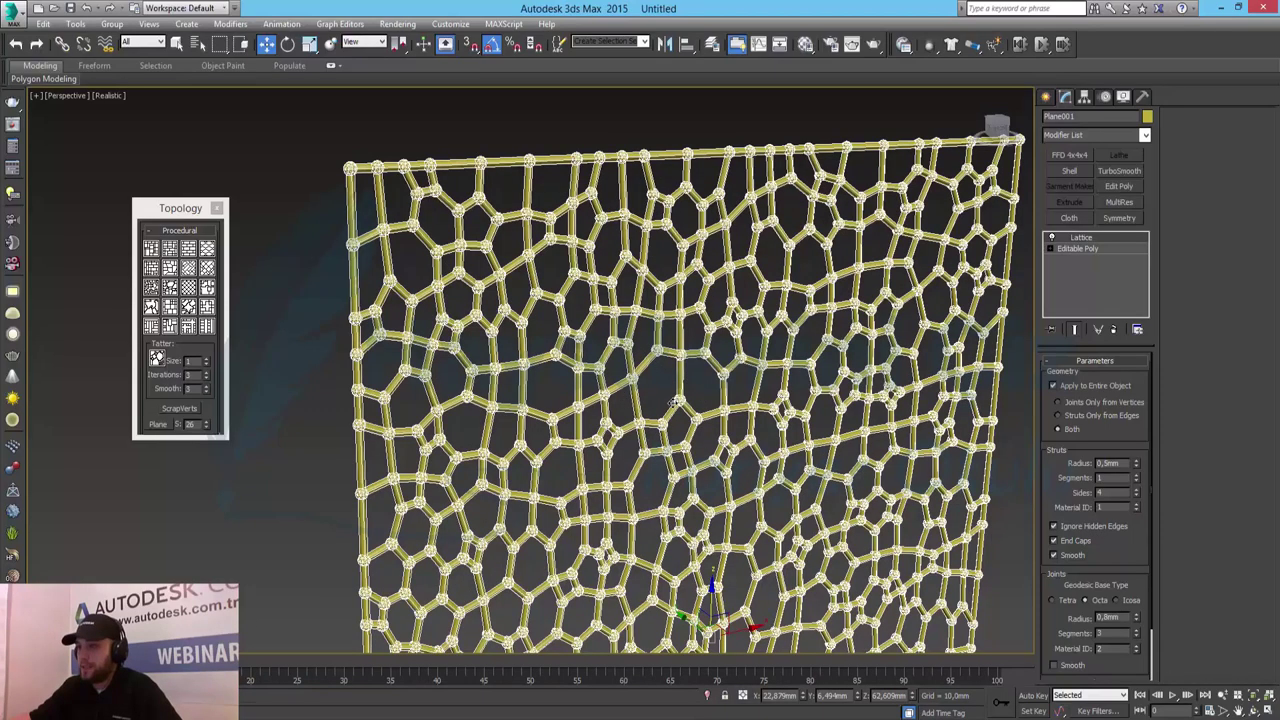
pyautogui.scroll(-5, 722, 336)
pyautogui.scroll(1, 725, 375)
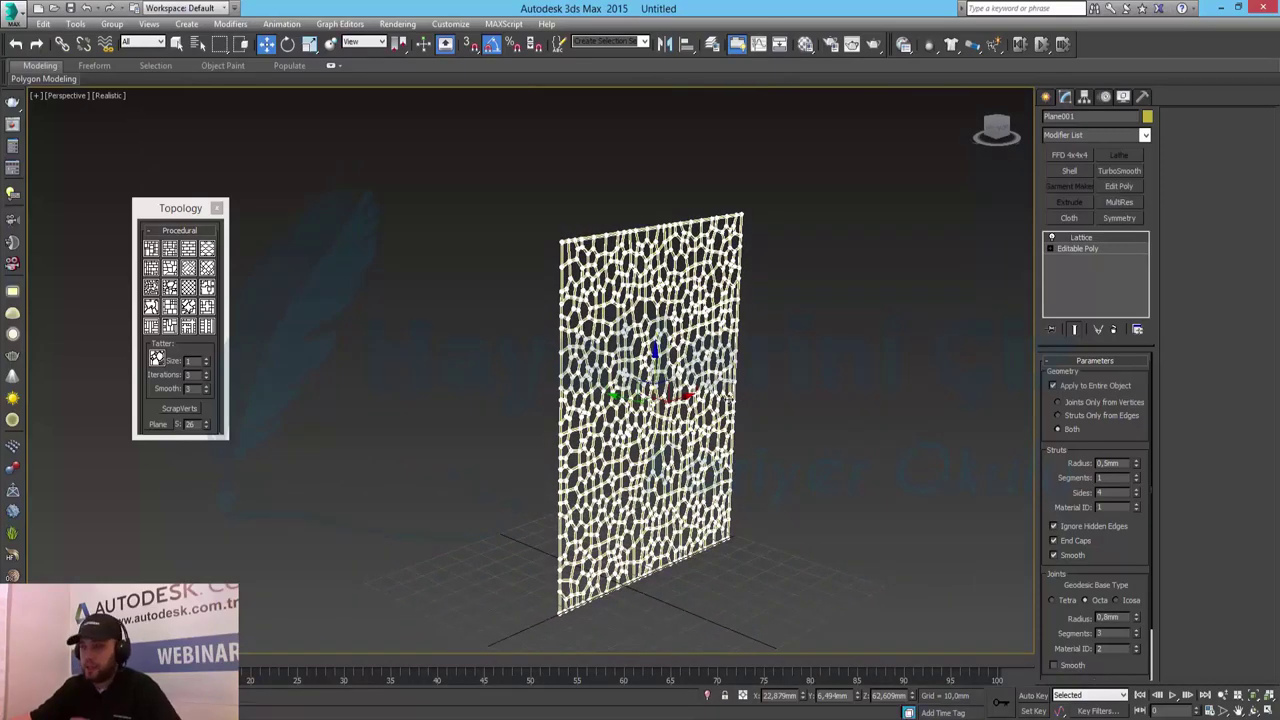
# Add a Bend modifier to the lattice plane with a -41° angle about X
pyautogui.click(1145, 136)
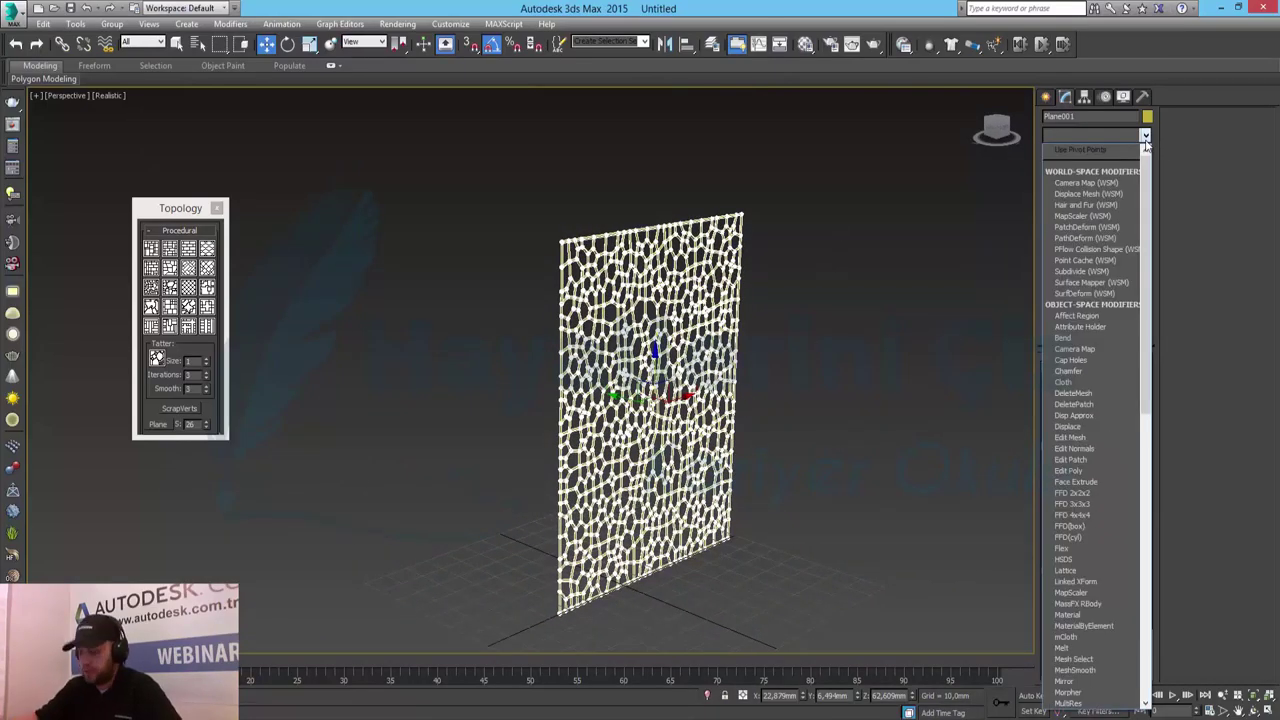
pyautogui.press('b')
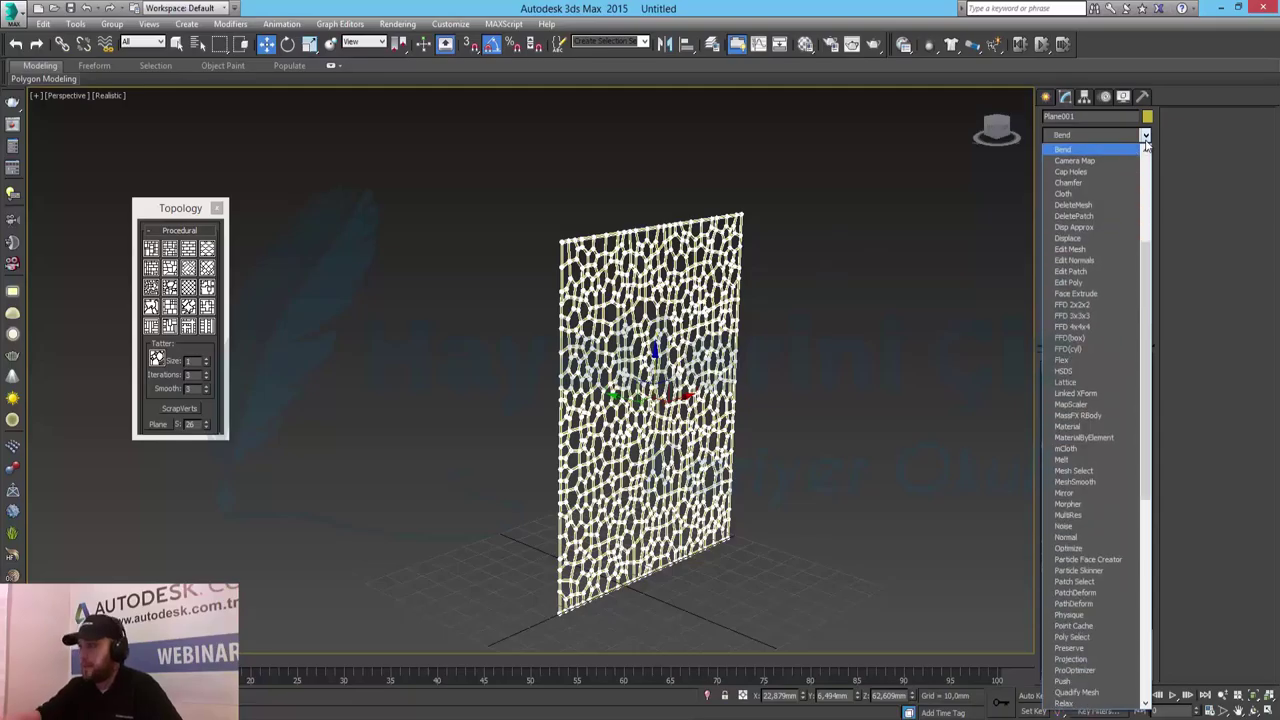
pyautogui.click(1091, 148)
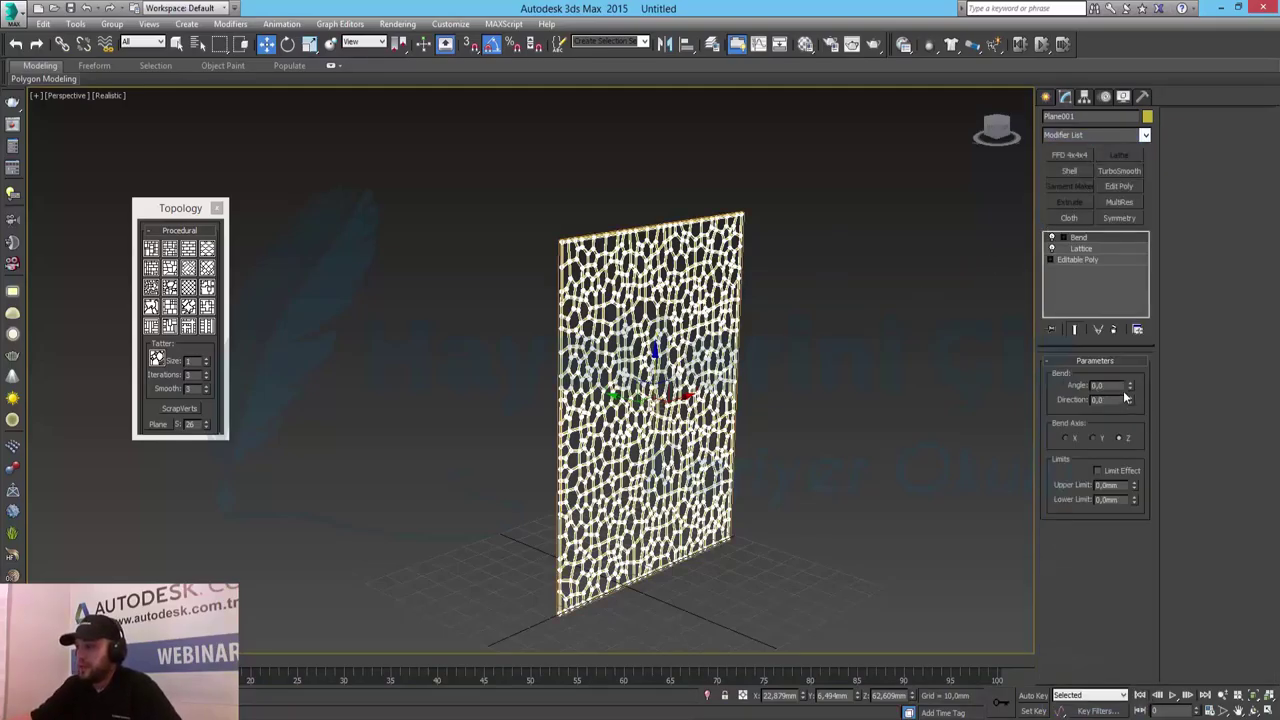
pyautogui.moveTo(1130, 388); pyautogui.dragTo(1130, 342)
pyautogui.rightClick(1130, 340)
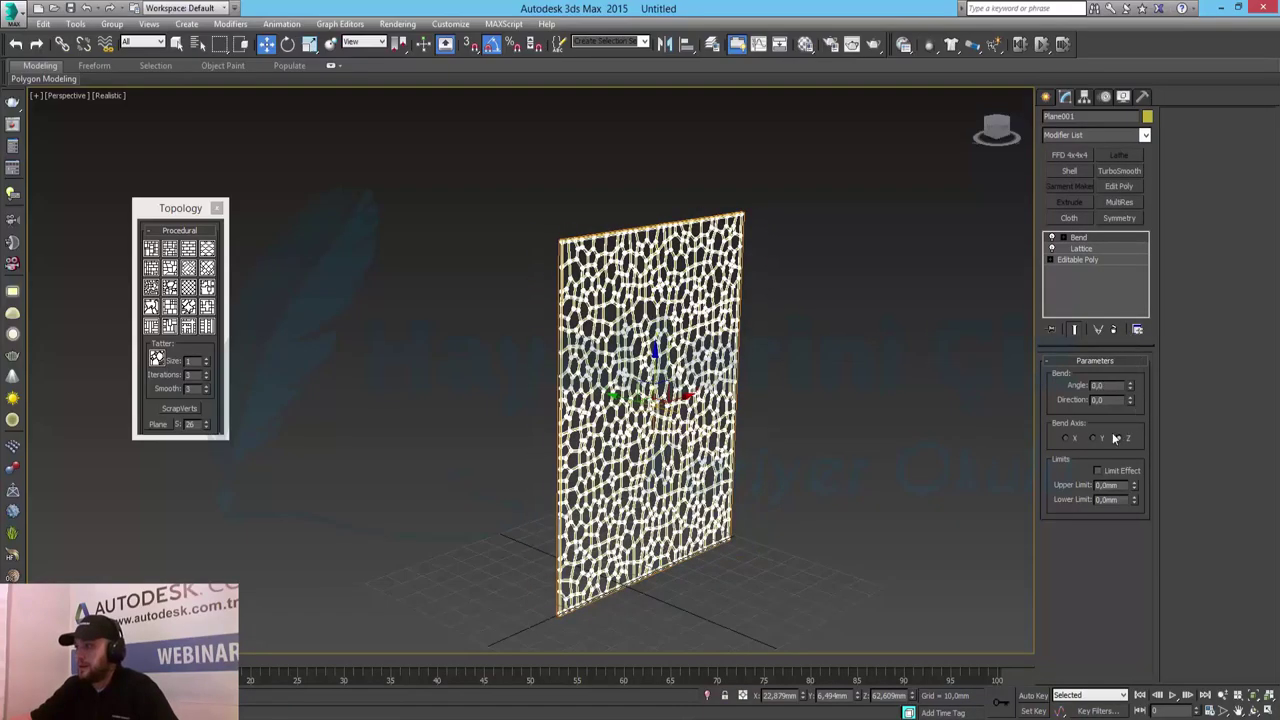
pyautogui.moveTo(1130, 392); pyautogui.dragTo(1172, 447)
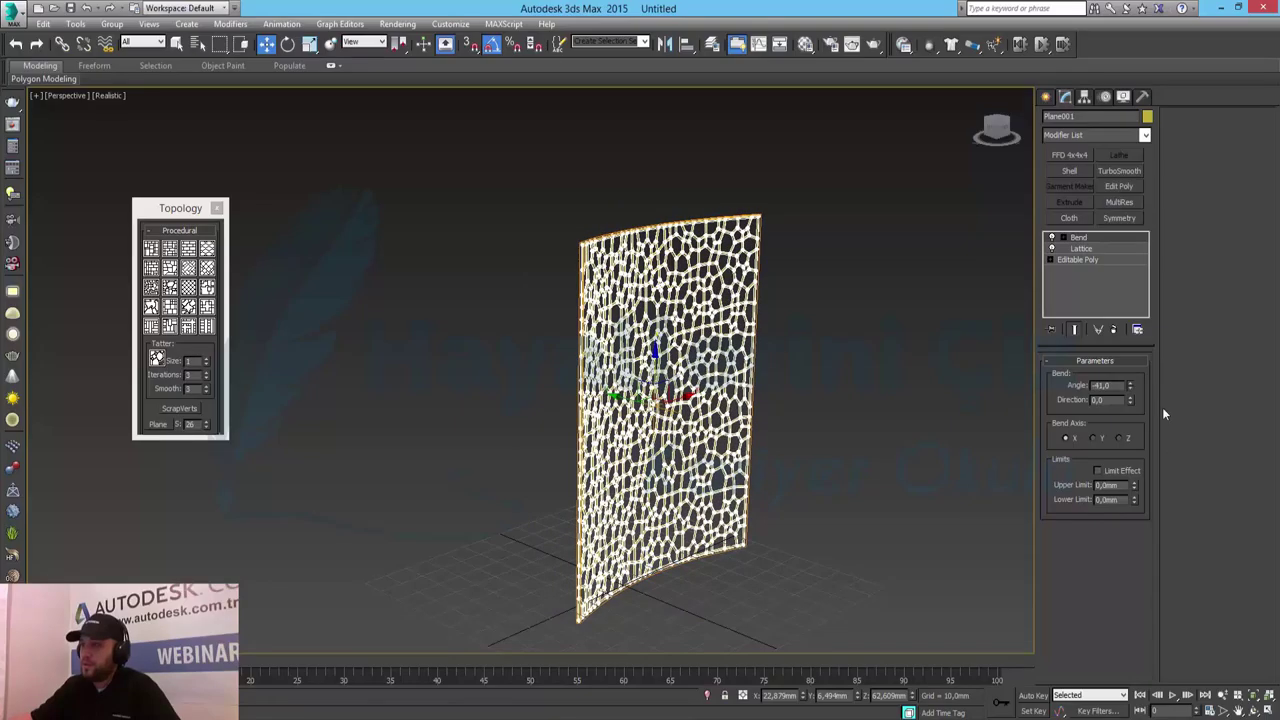
# Shift the Bend gizmo sideways along X to relocate the curve
pyautogui.click(1064, 238)
pyautogui.click(1087, 248)
pyautogui.moveTo(686, 396); pyautogui.dragTo(604, 418)
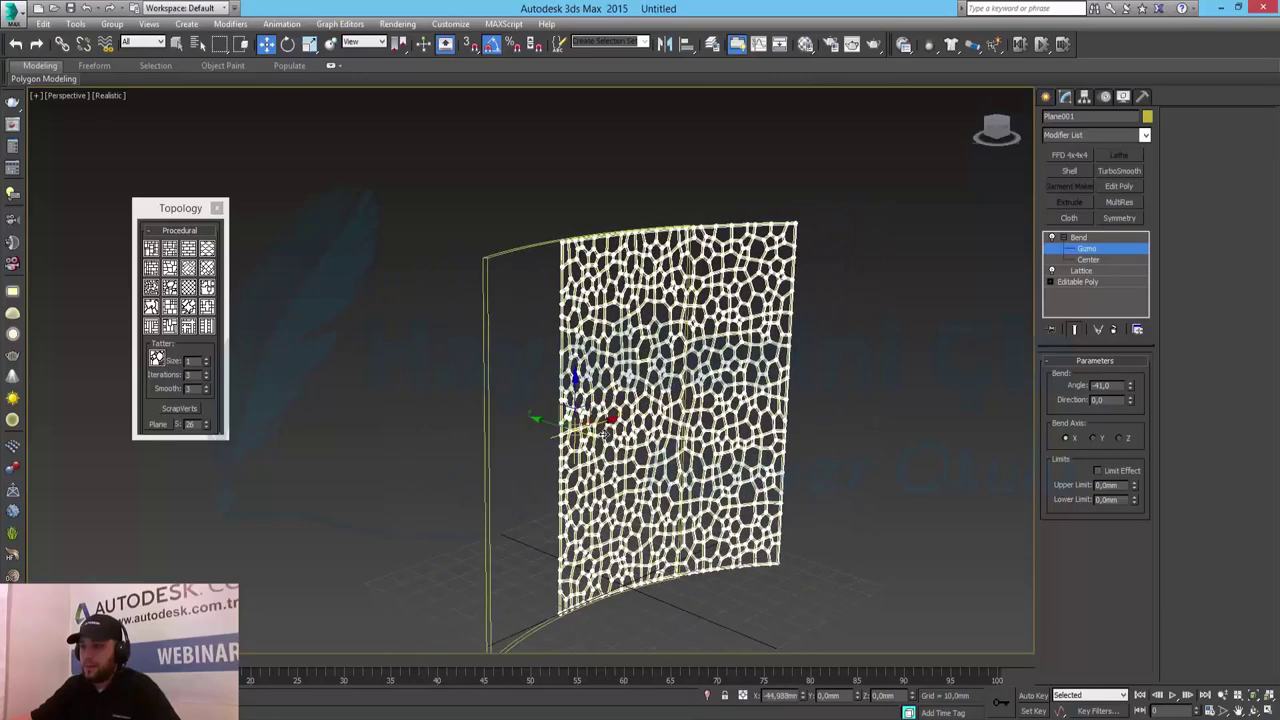
# Alternately move the Bend centre and gizmo along X until the whole panel curves evenly
pyautogui.click(1087, 259)
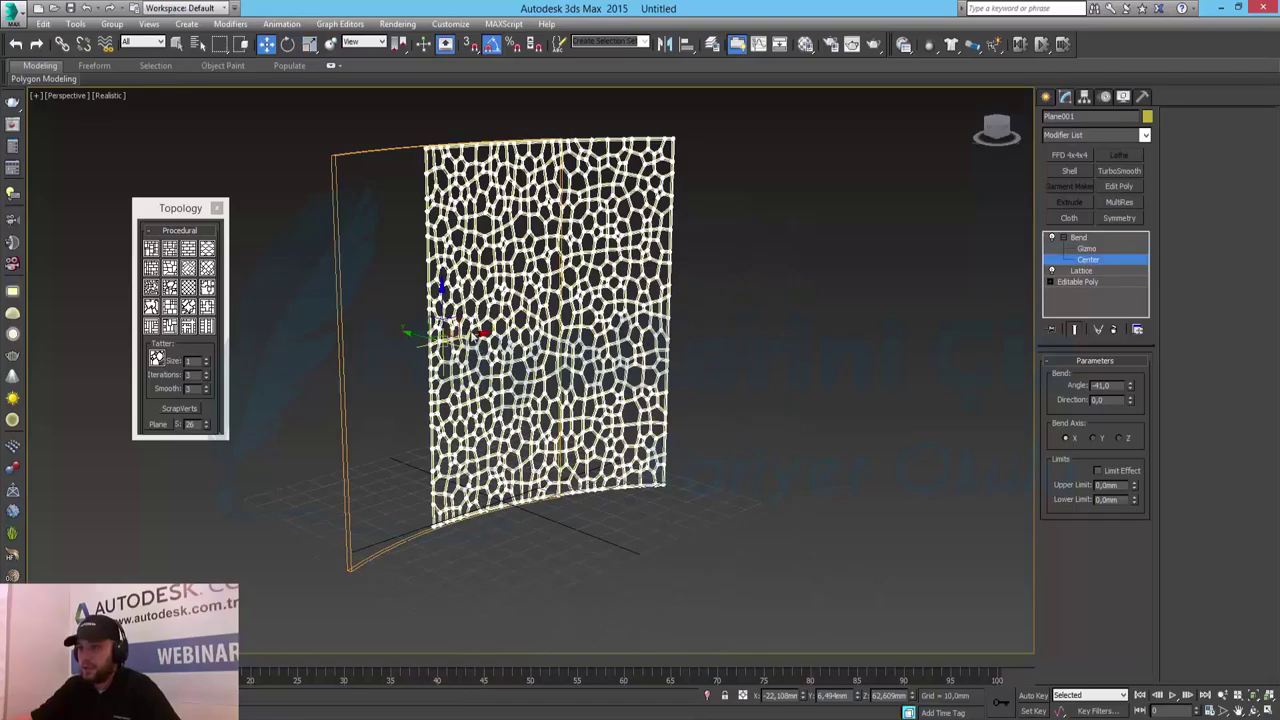
pyautogui.moveTo(470, 336); pyautogui.dragTo(578, 332)
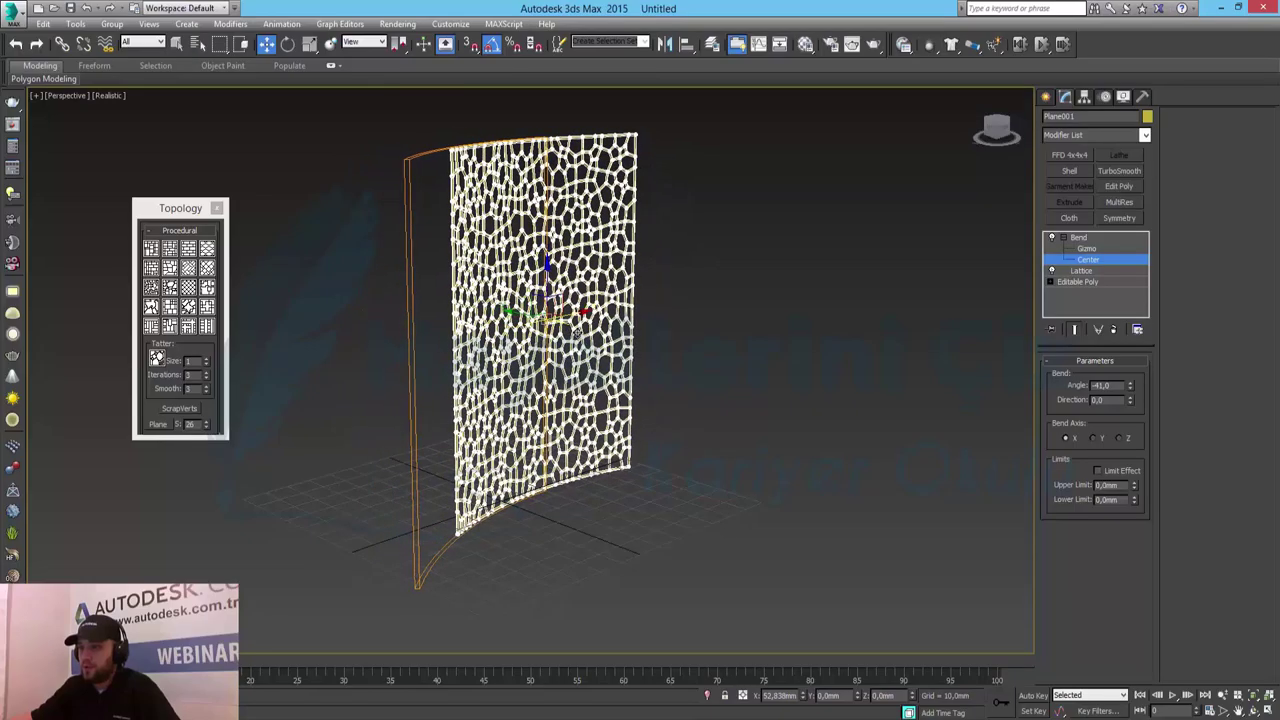
pyautogui.click(1087, 248)
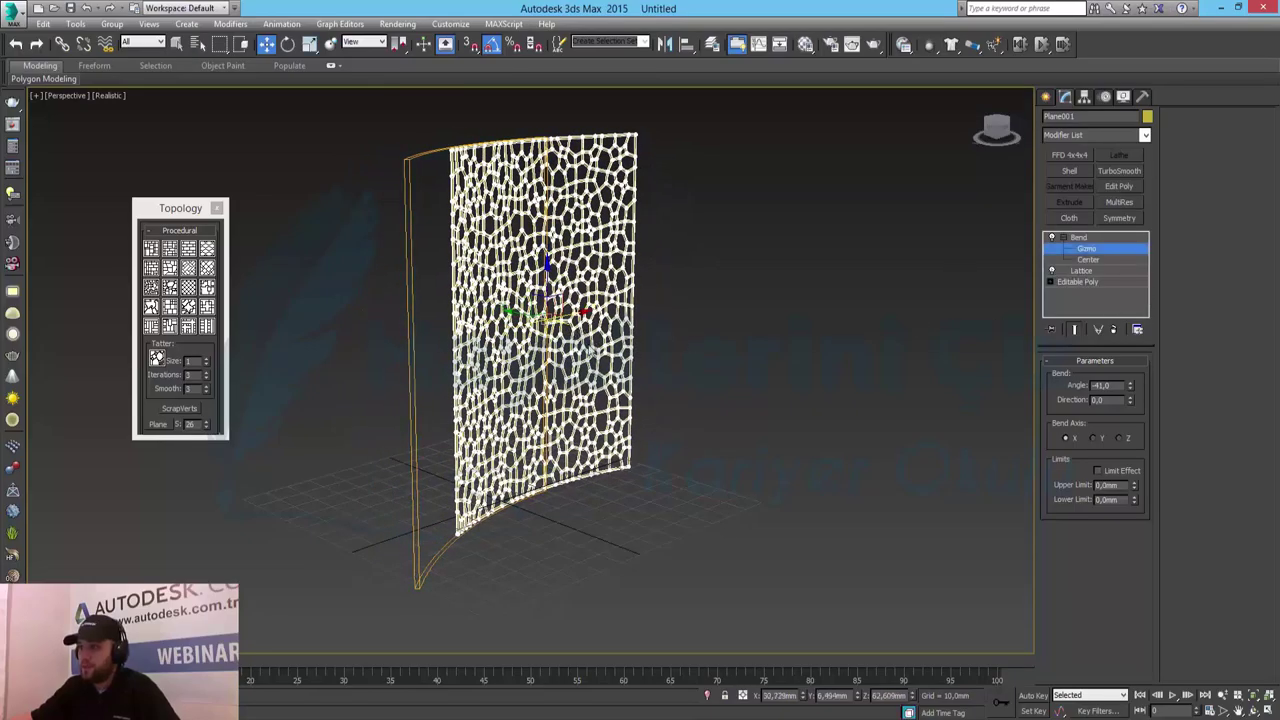
pyautogui.moveTo(575, 322); pyautogui.dragTo(724, 306)
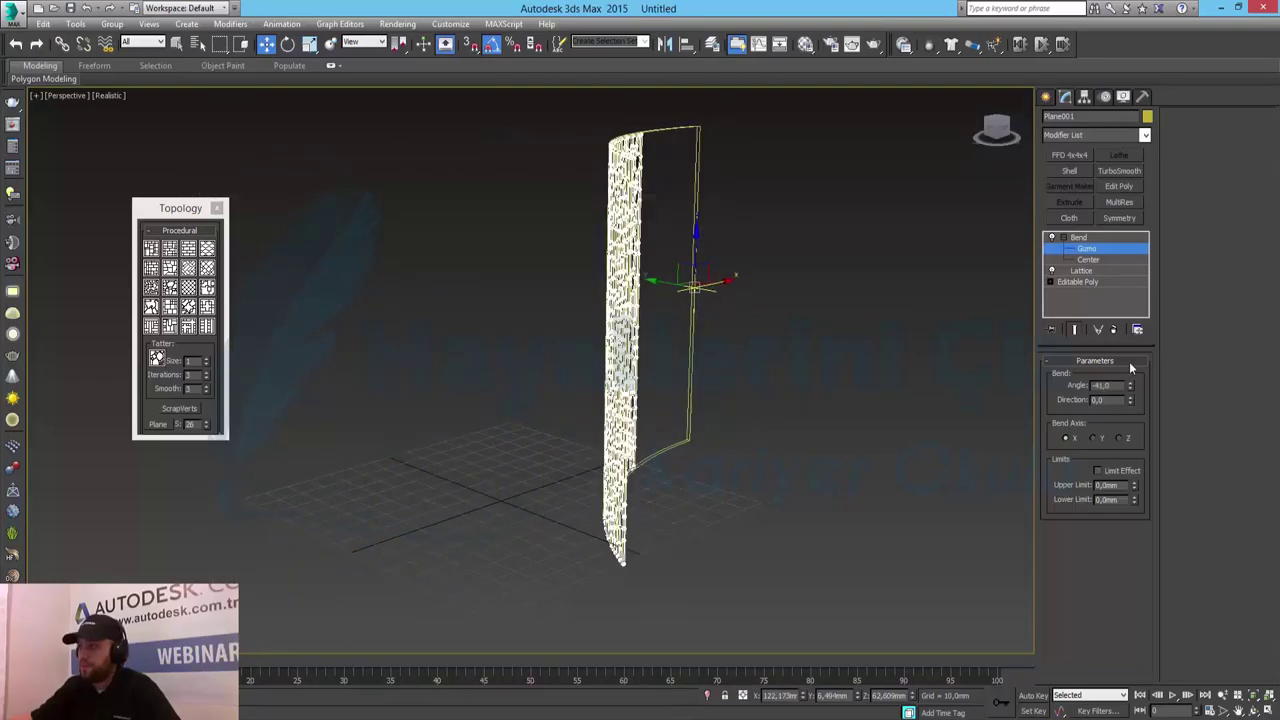
pyautogui.click(1088, 259)
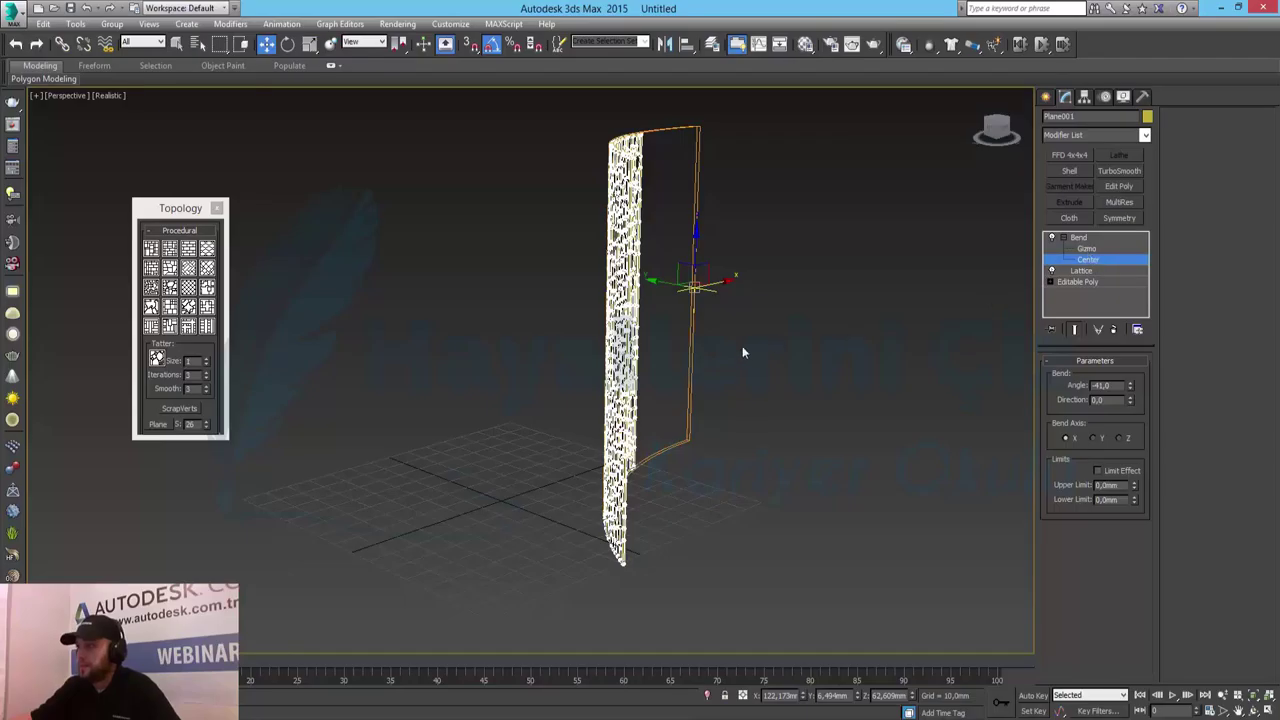
pyautogui.moveTo(722, 283); pyautogui.dragTo(566, 314)
pyautogui.click(1088, 249)
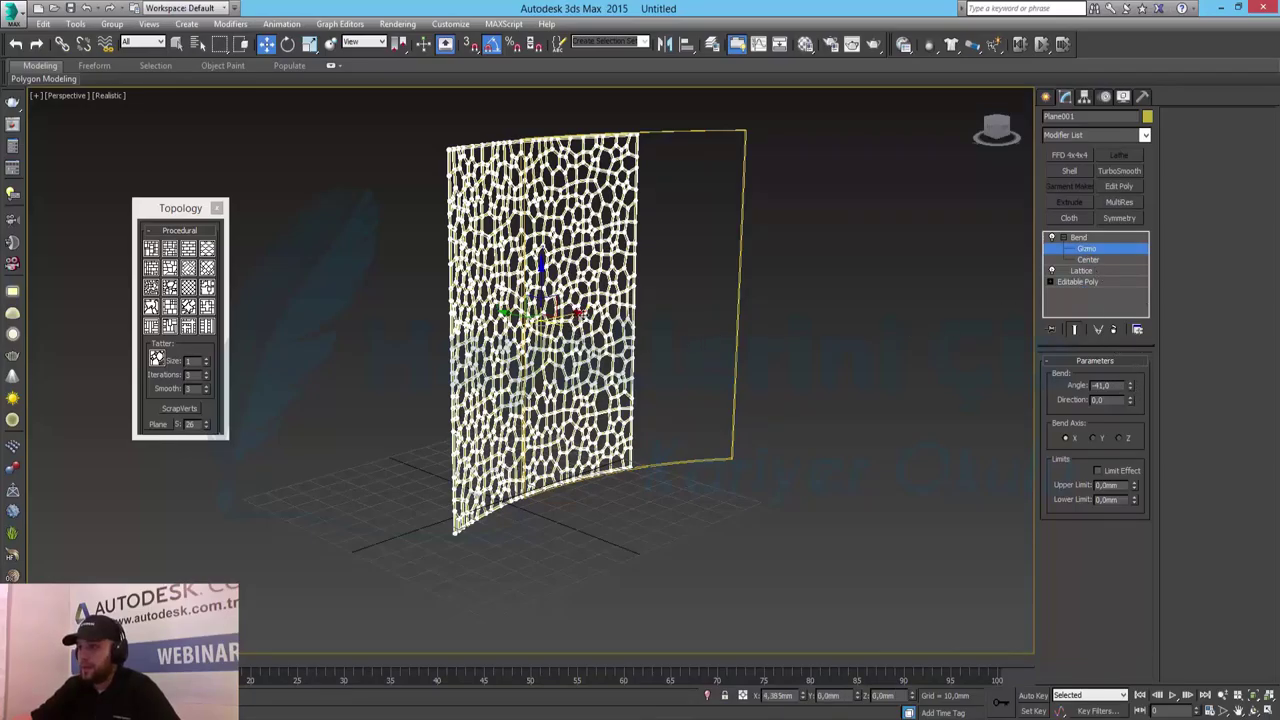
pyautogui.moveTo(580, 315); pyautogui.dragTo(476, 314)
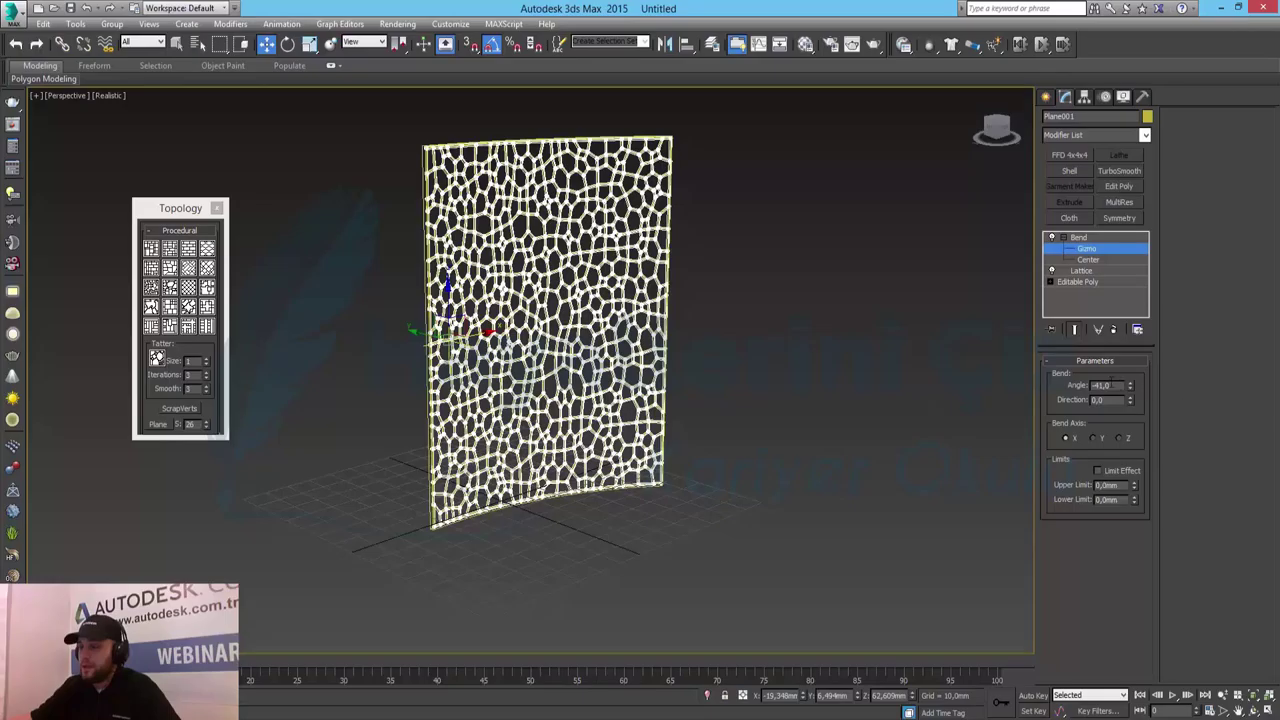
# Set the Bend angle to -360 to roll the lattice plane into a closed cylinder
pyautogui.doubleClick(1104, 385)
pyautogui.write('-360')
pyautogui.press('Return')
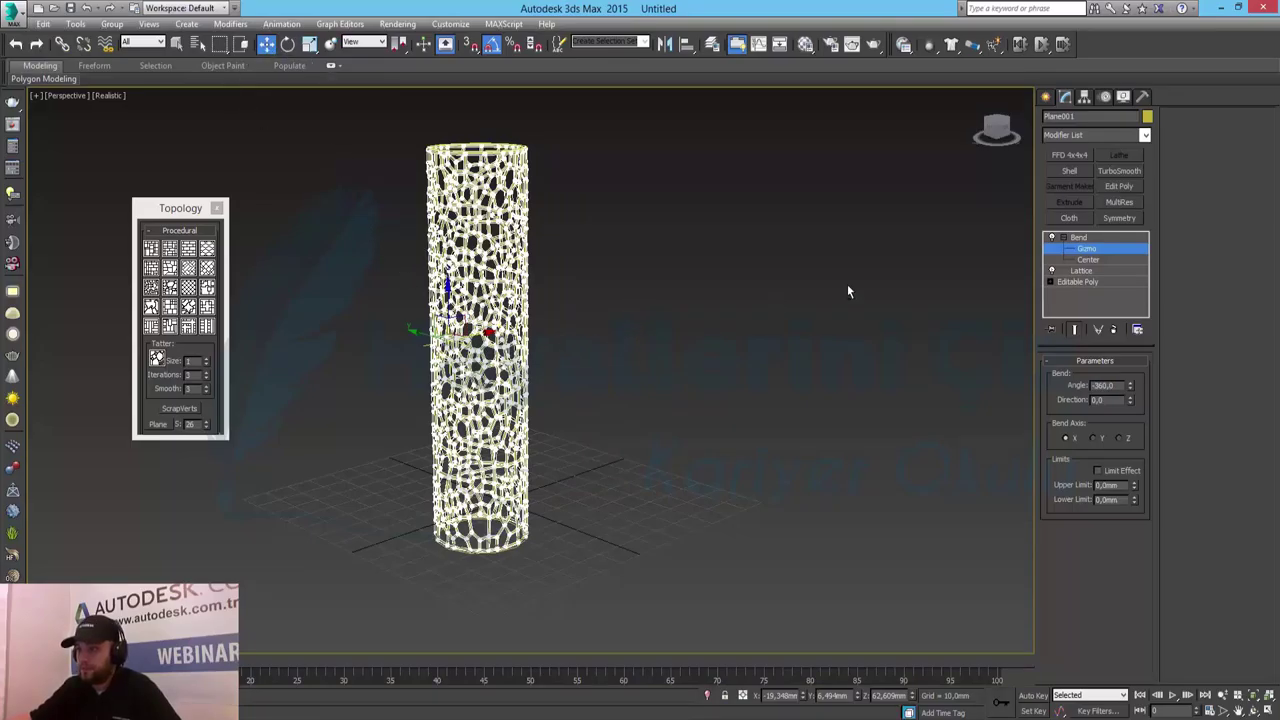
pyautogui.click(1081, 235)
pyautogui.click(1063, 238)
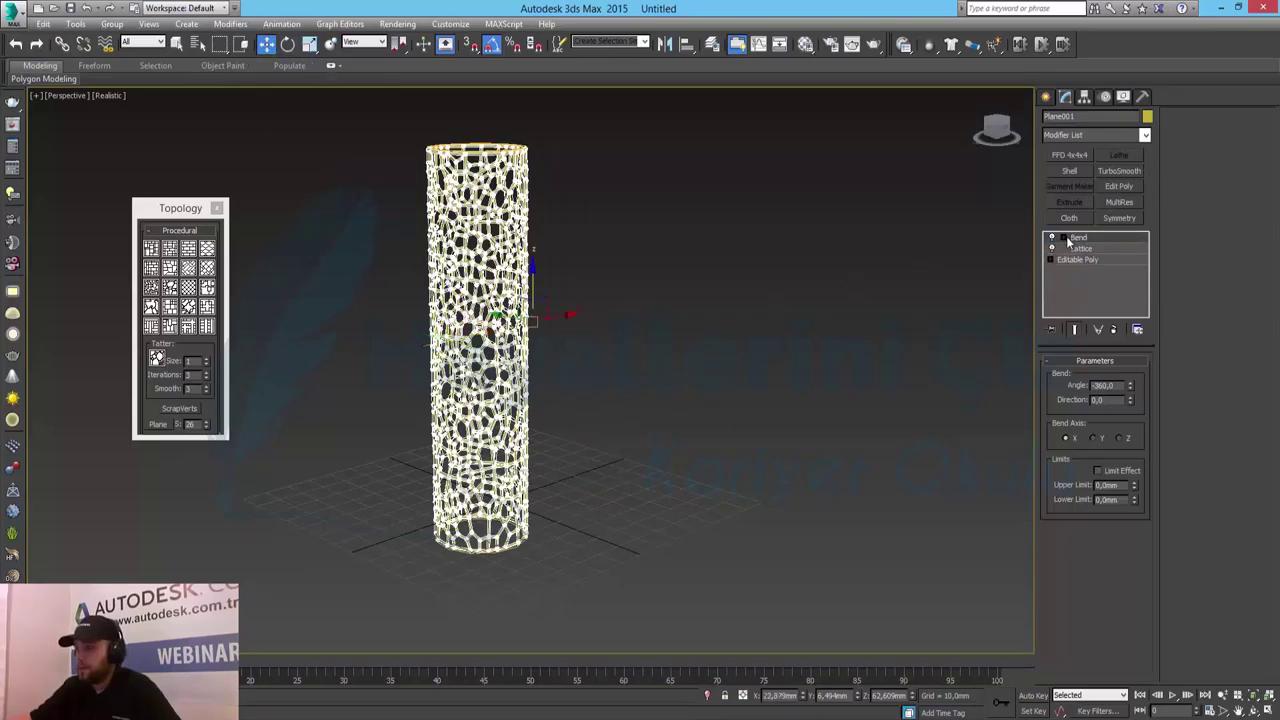
pyautogui.click(669, 341)
pyautogui.moveTo(608, 280)
pyautogui.keyDown('alt'); pyautogui.mouseDown(button='middle')
pyautogui.moveTo(600, 306)
pyautogui.moveTo(577, 314)
pyautogui.moveTo(594, 300)
pyautogui.moveTo(583, 283)
pyautogui.mouseUp(button='middle'); pyautogui.keyUp('alt')
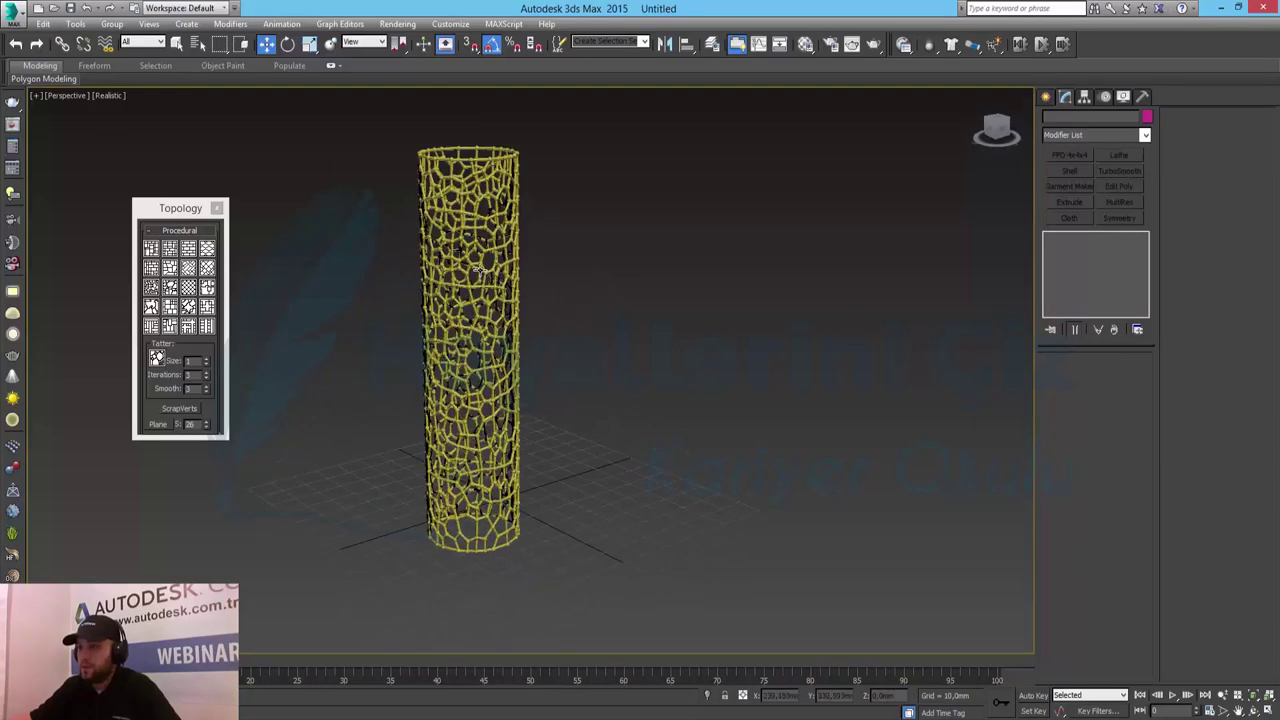
pyautogui.hotkey('ctrl', 'z')
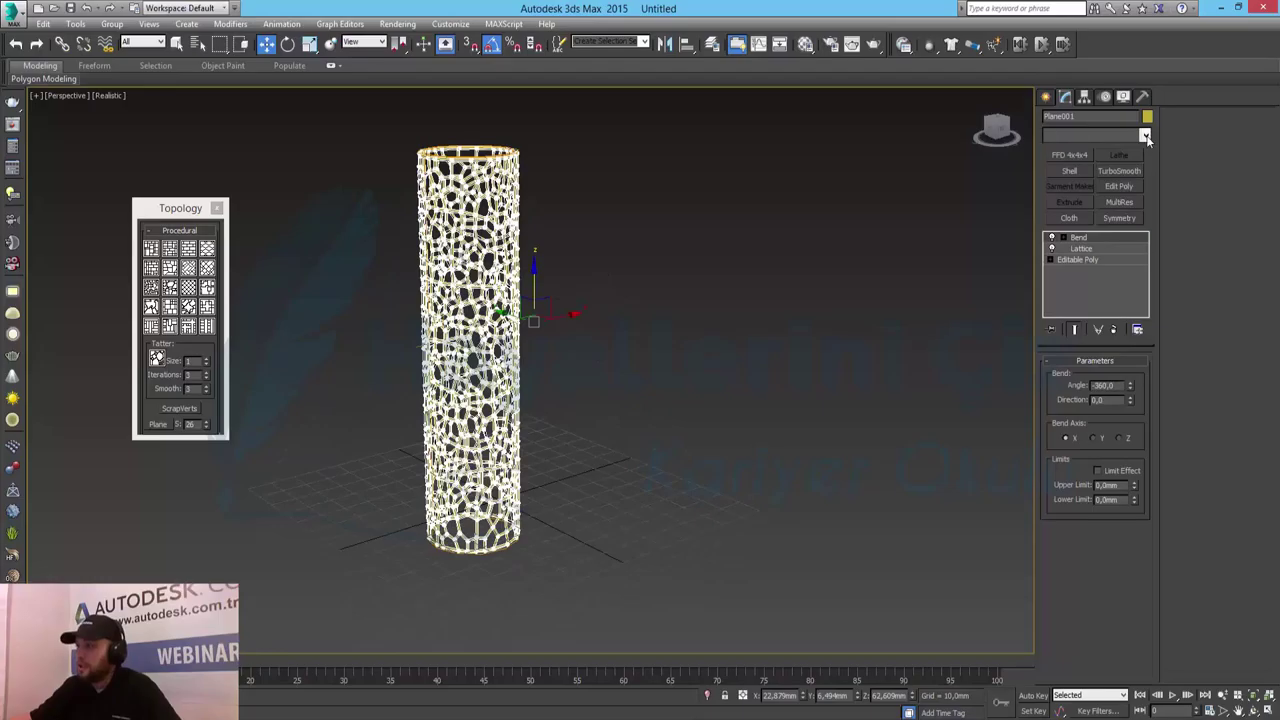
# Add TurboSmooth to the cylinder and check the smoothed result with polygon statistics shown
pyautogui.click(1115, 173)
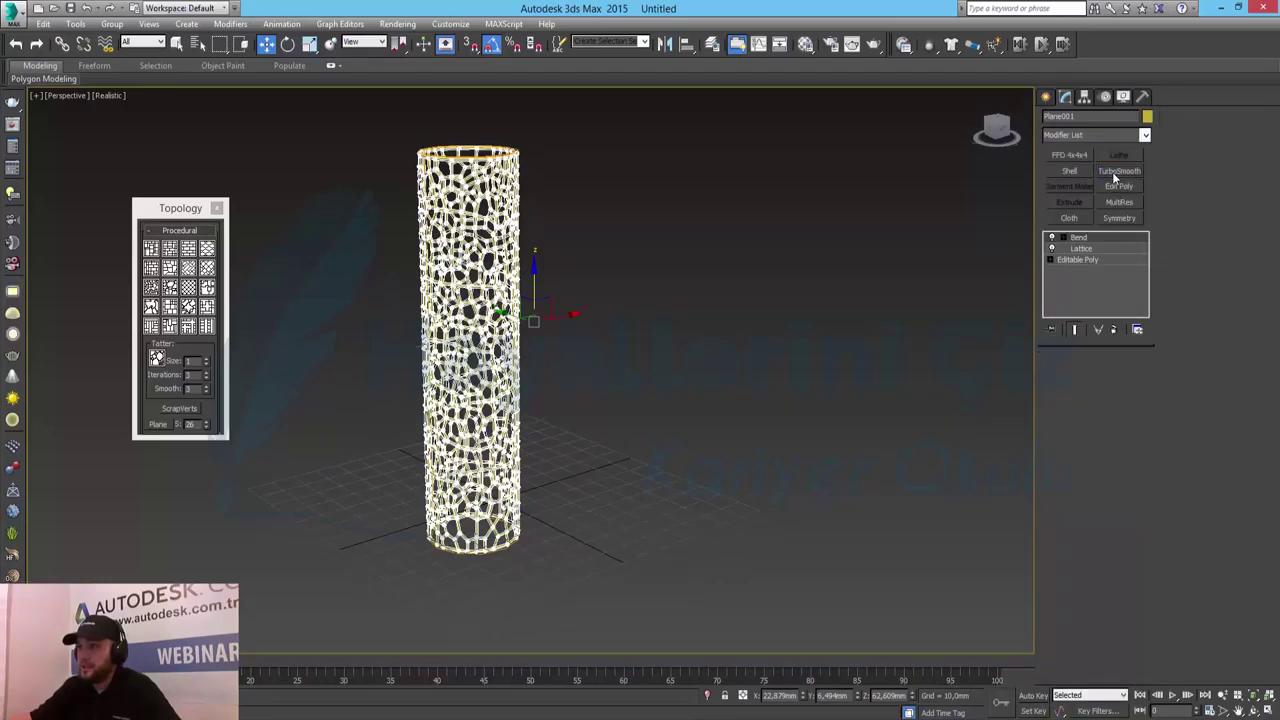
pyautogui.click(554, 242)
pyautogui.press('7')
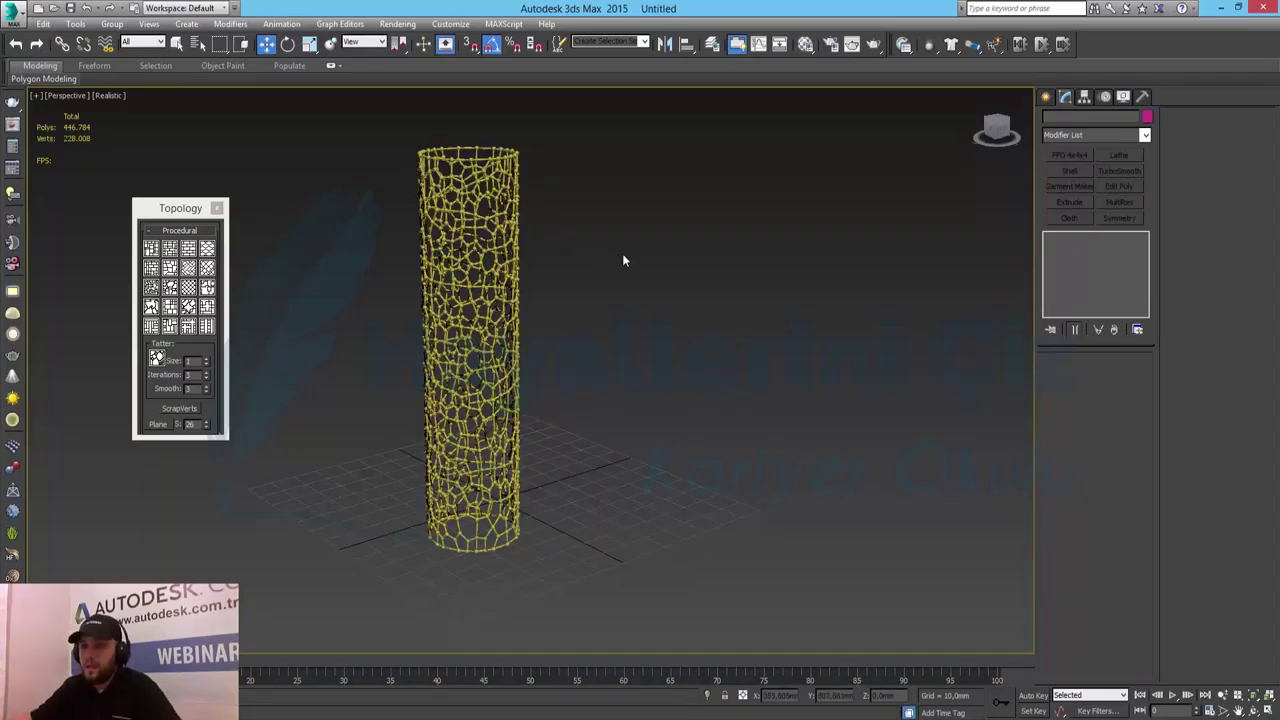
pyautogui.keyDown('alt'); pyautogui.moveTo(606, 240); pyautogui.dragTo(557, 240, button='middle'); pyautogui.keyUp('alt')
# Lower the cylinder's Lattice Joints Radius to about 0,5mm so the joint beads disappear
pyautogui.click(548, 224)
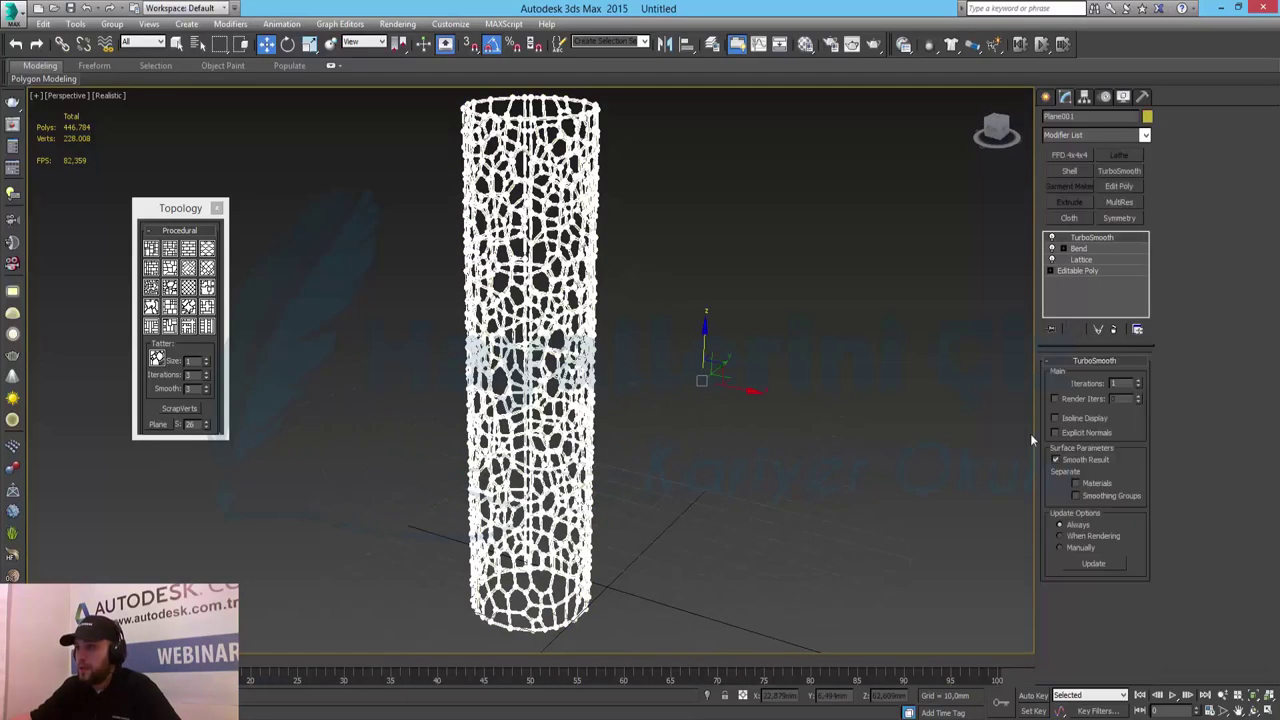
pyautogui.click(1085, 261)
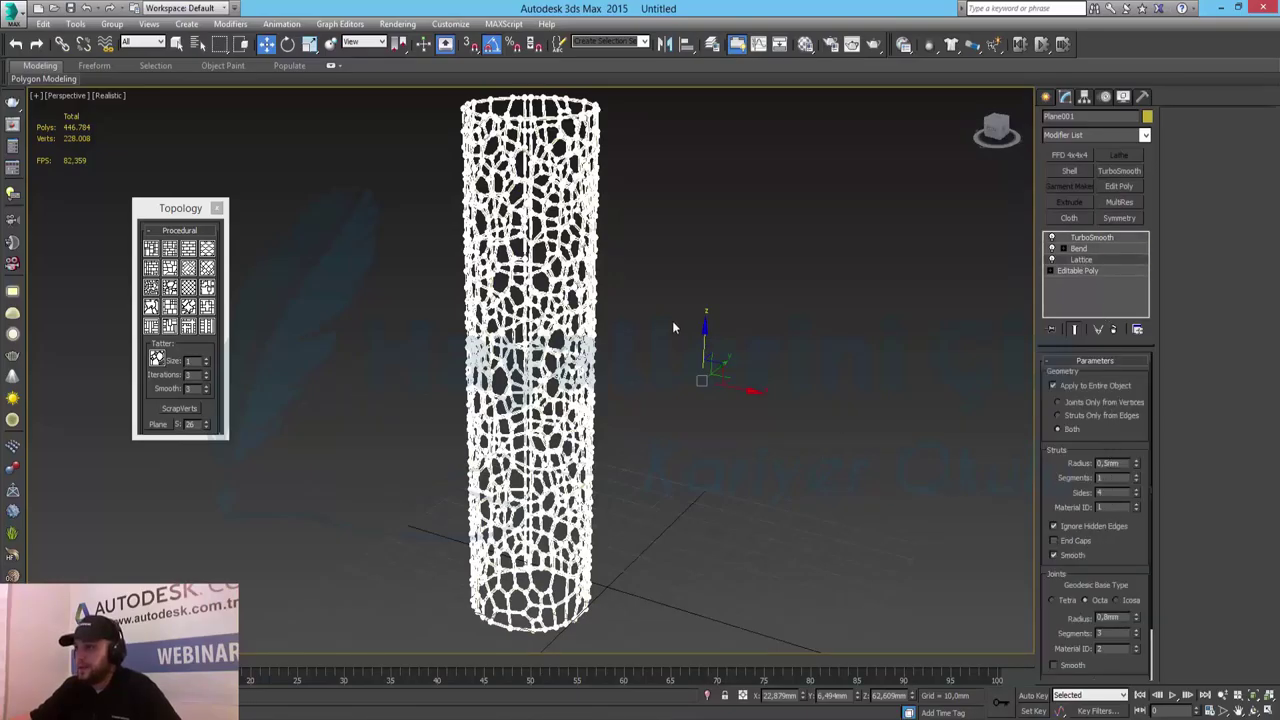
pyautogui.click(700, 238)
pyautogui.keyDown('alt'); pyautogui.moveTo(711, 251); pyautogui.dragTo(470, 231, button='middle'); pyautogui.keyUp('alt')
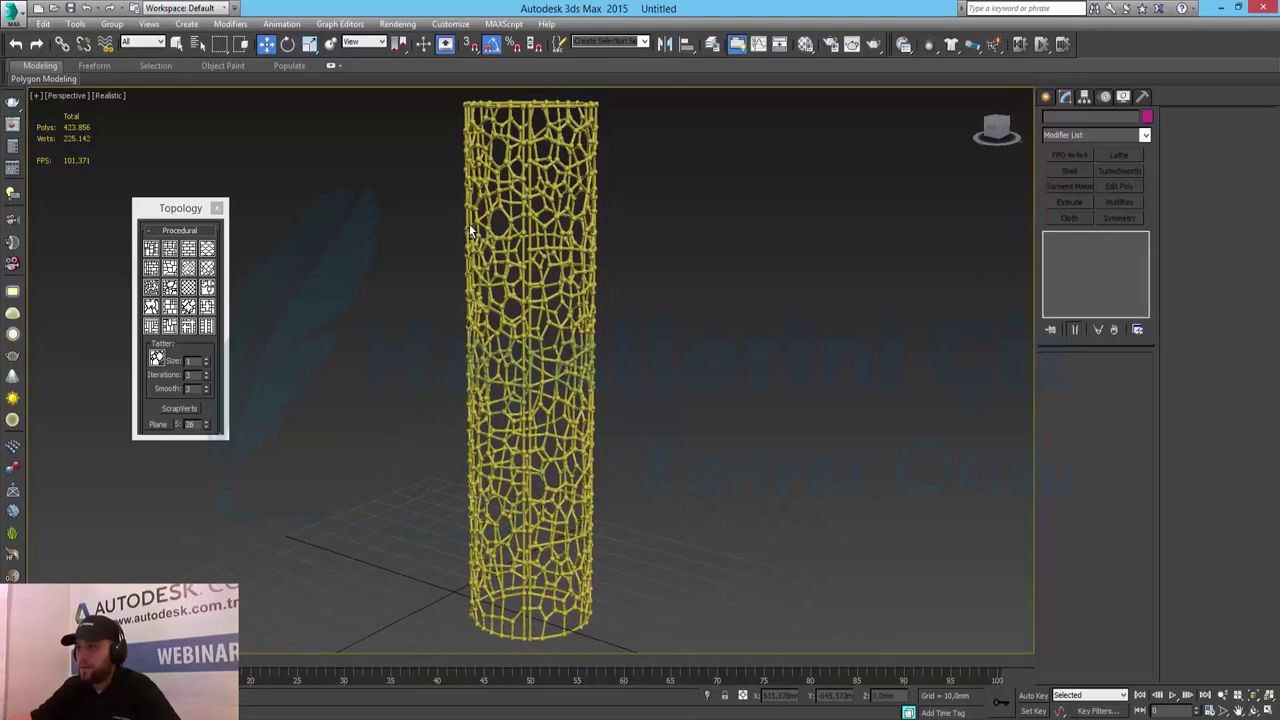
pyautogui.keyDown('alt'); pyautogui.moveTo(514, 180); pyautogui.dragTo(606, 209, button='middle'); pyautogui.keyUp('alt')
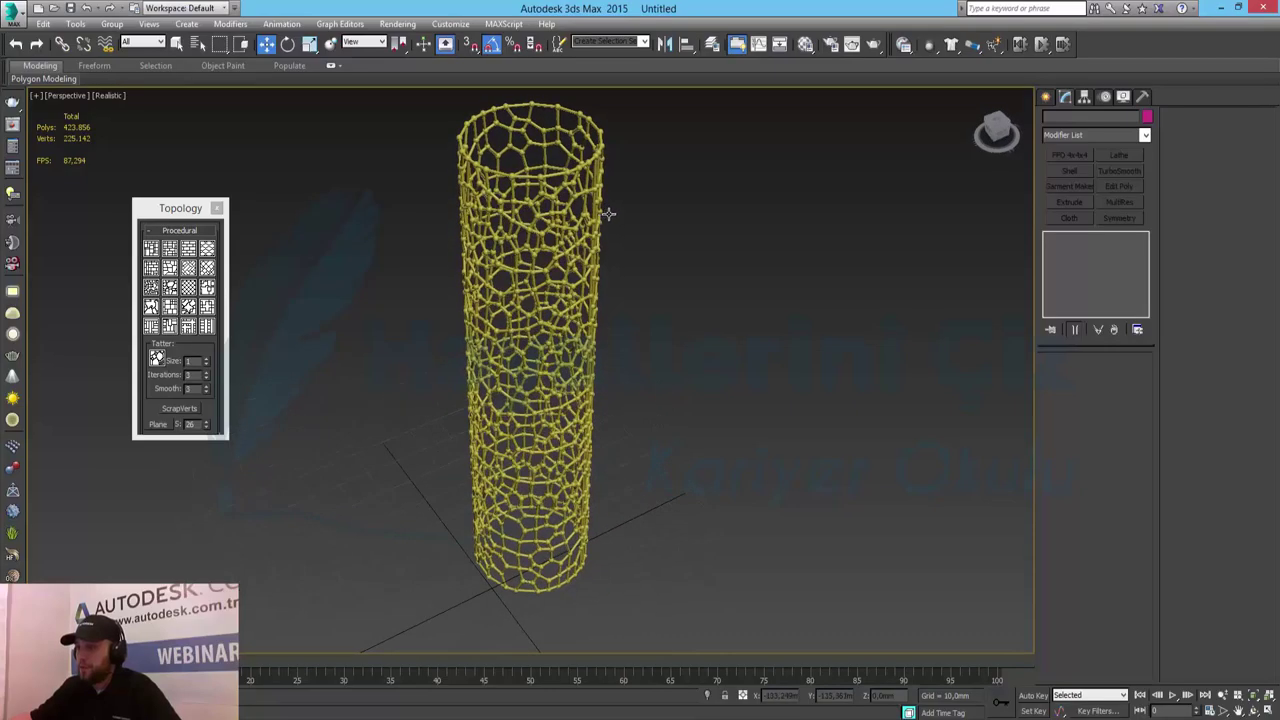
pyautogui.click(552, 277)
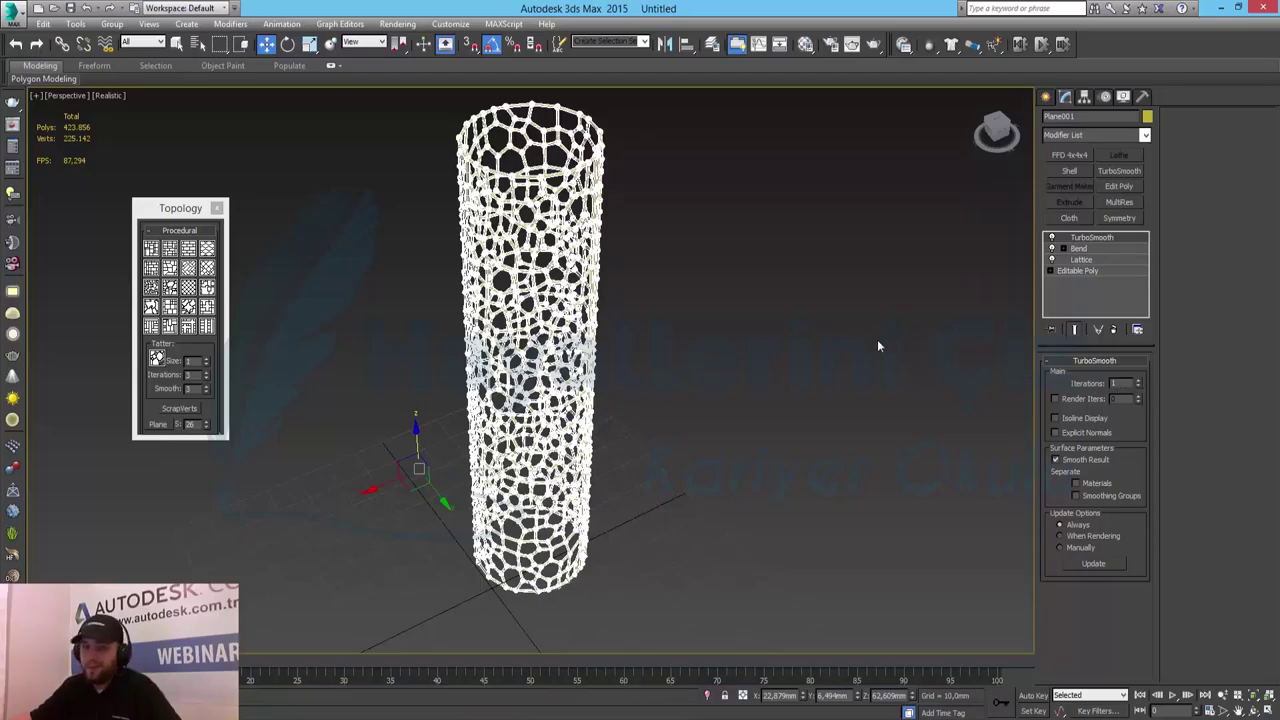
pyautogui.click(1097, 264)
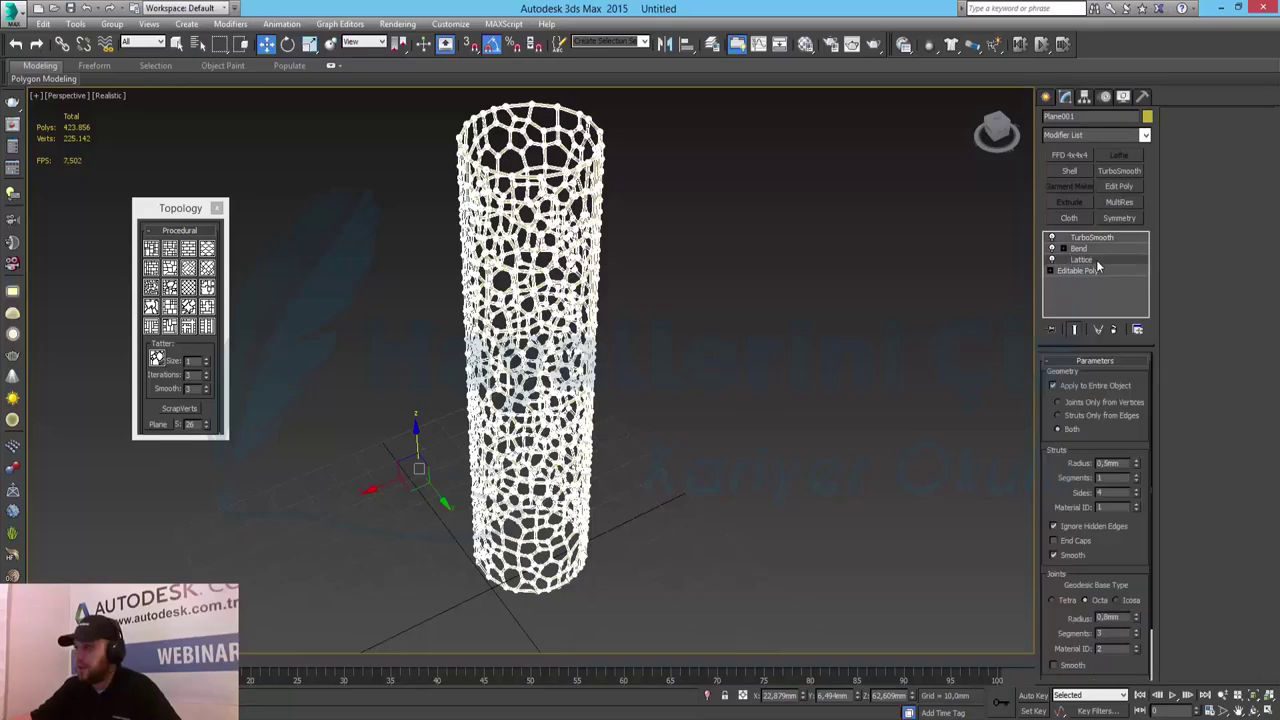
pyautogui.click(1136, 622)
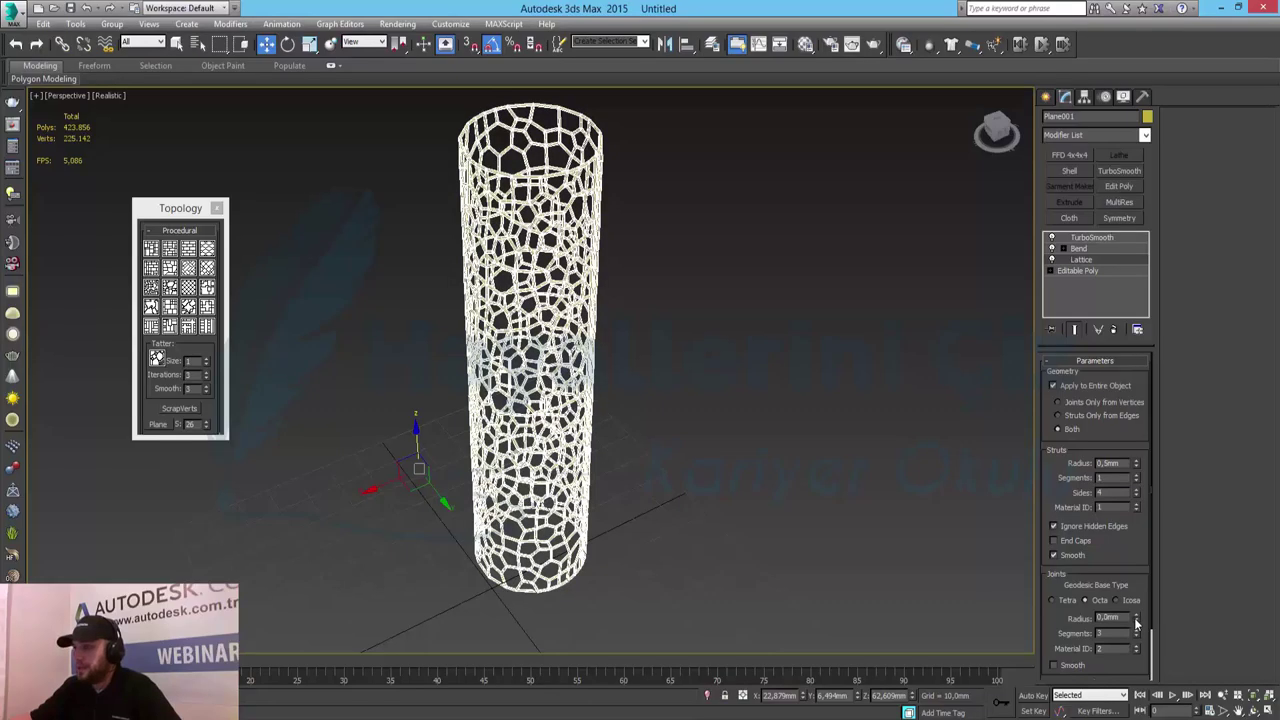
pyautogui.click(1137, 621)
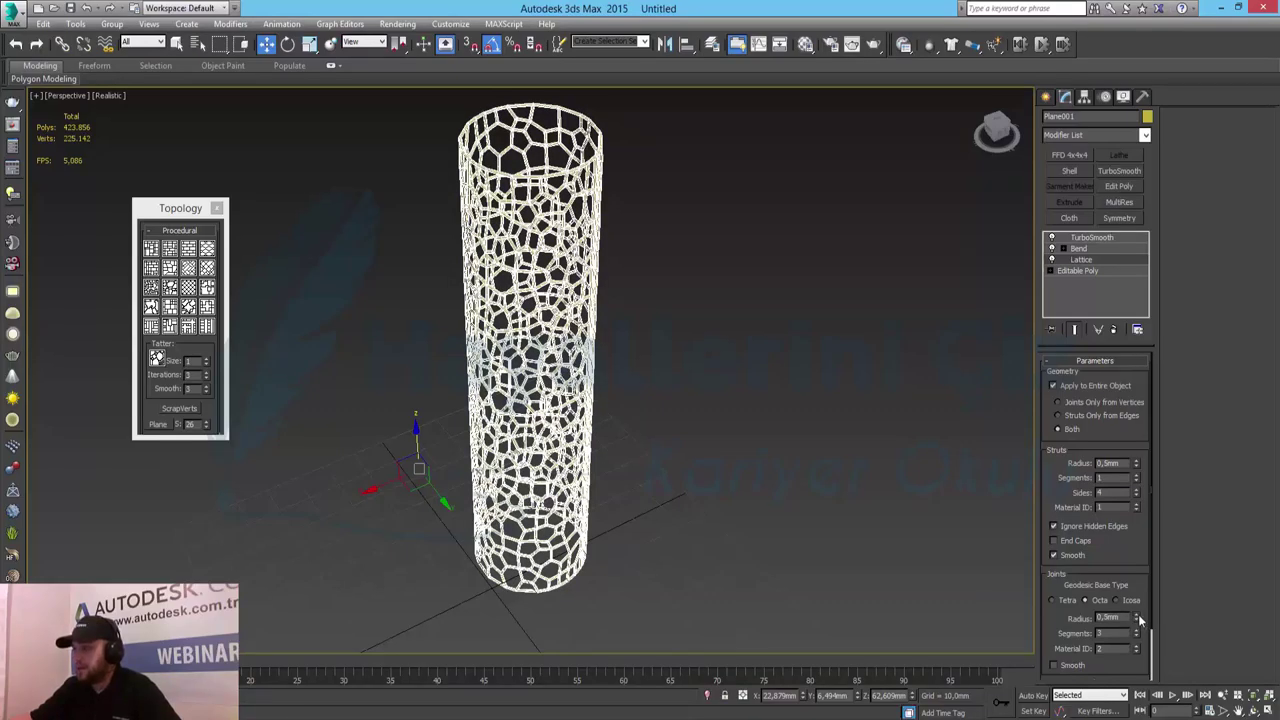
pyautogui.click(753, 398)
pyautogui.keyDown('alt'); pyautogui.moveTo(660, 349); pyautogui.dragTo(686, 251, button='middle'); pyautogui.keyUp('alt')
pyautogui.scroll(8, 531, 217)
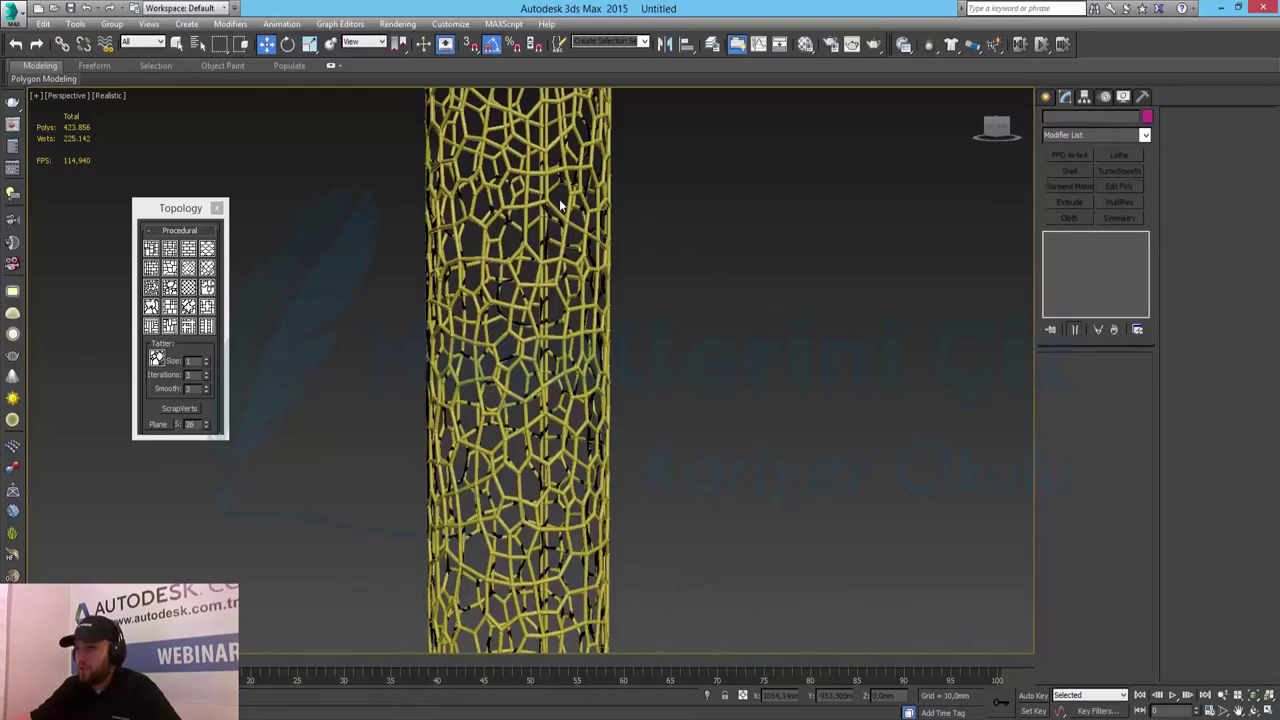
pyautogui.keyDown('alt'); pyautogui.moveTo(575, 220); pyautogui.dragTo(547, 268, button='middle'); pyautogui.keyUp('alt')
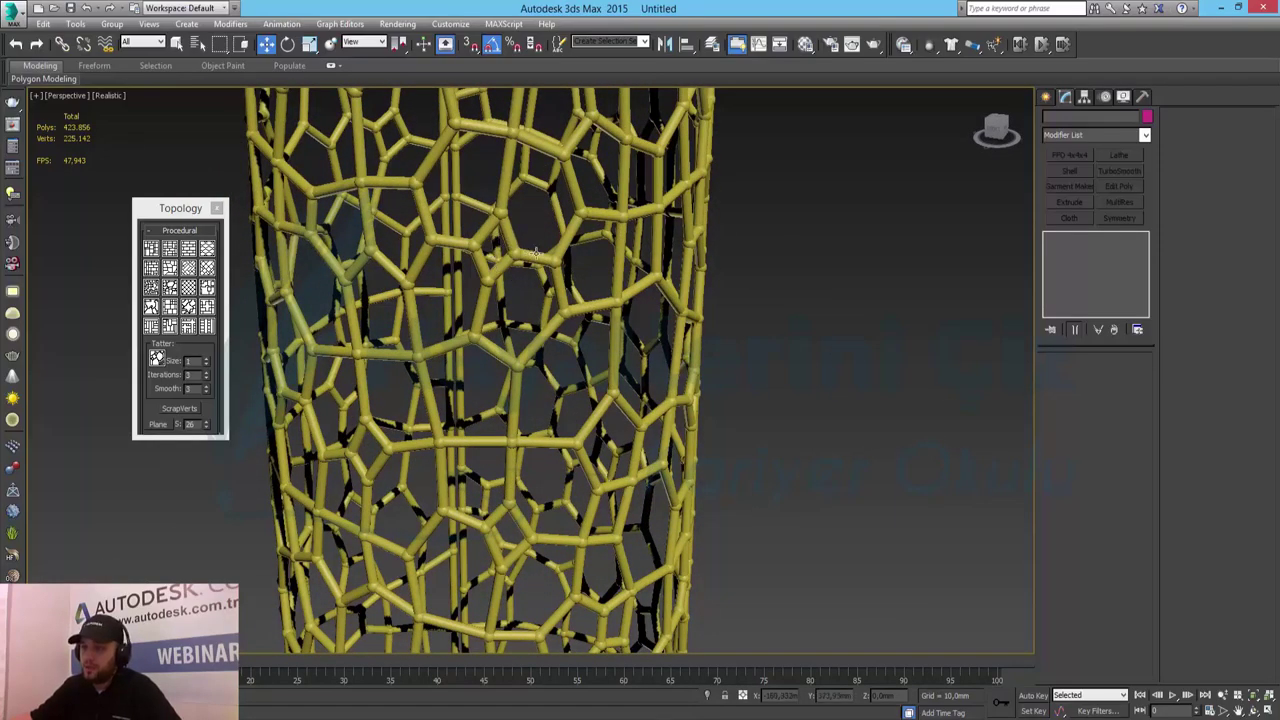
pyautogui.keyDown('alt'); pyautogui.moveTo(576, 238); pyautogui.dragTo(744, 327, button='middle'); pyautogui.keyUp('alt')
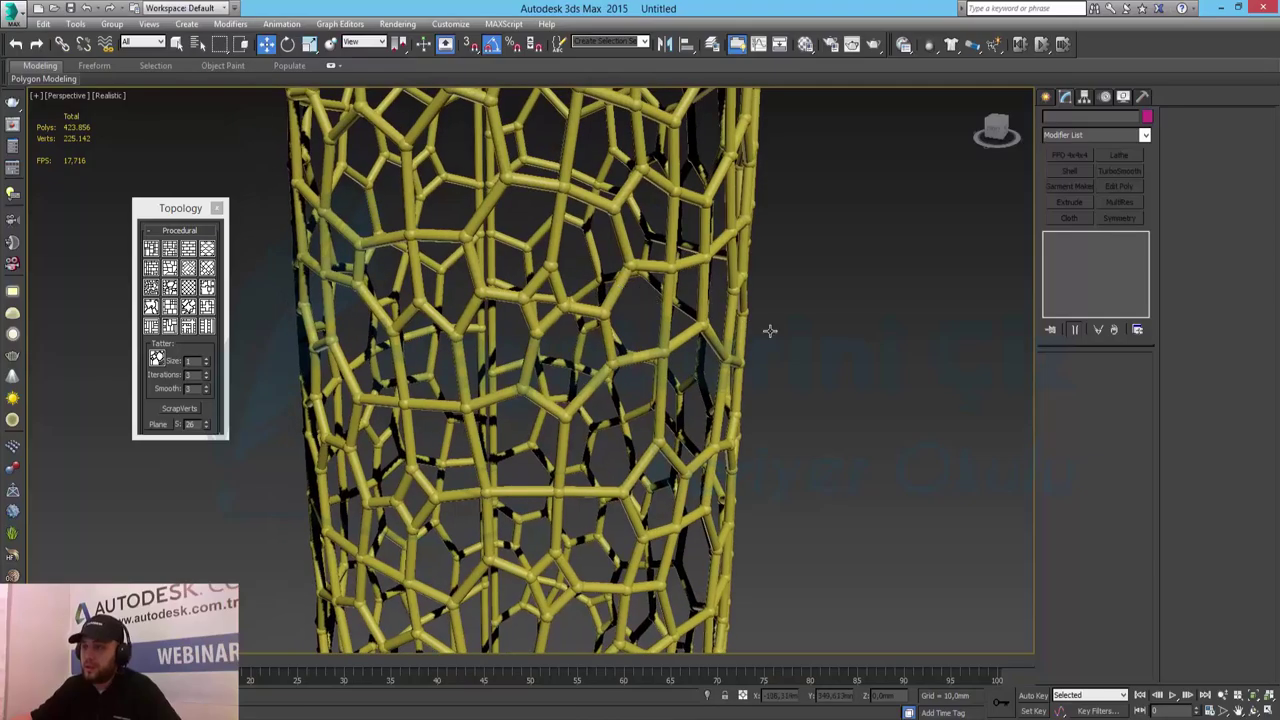
pyautogui.scroll(-5, 798, 351)
pyautogui.keyDown('alt'); pyautogui.moveTo(891, 437); pyautogui.dragTo(657, 336, button='middle'); pyautogui.keyUp('alt')
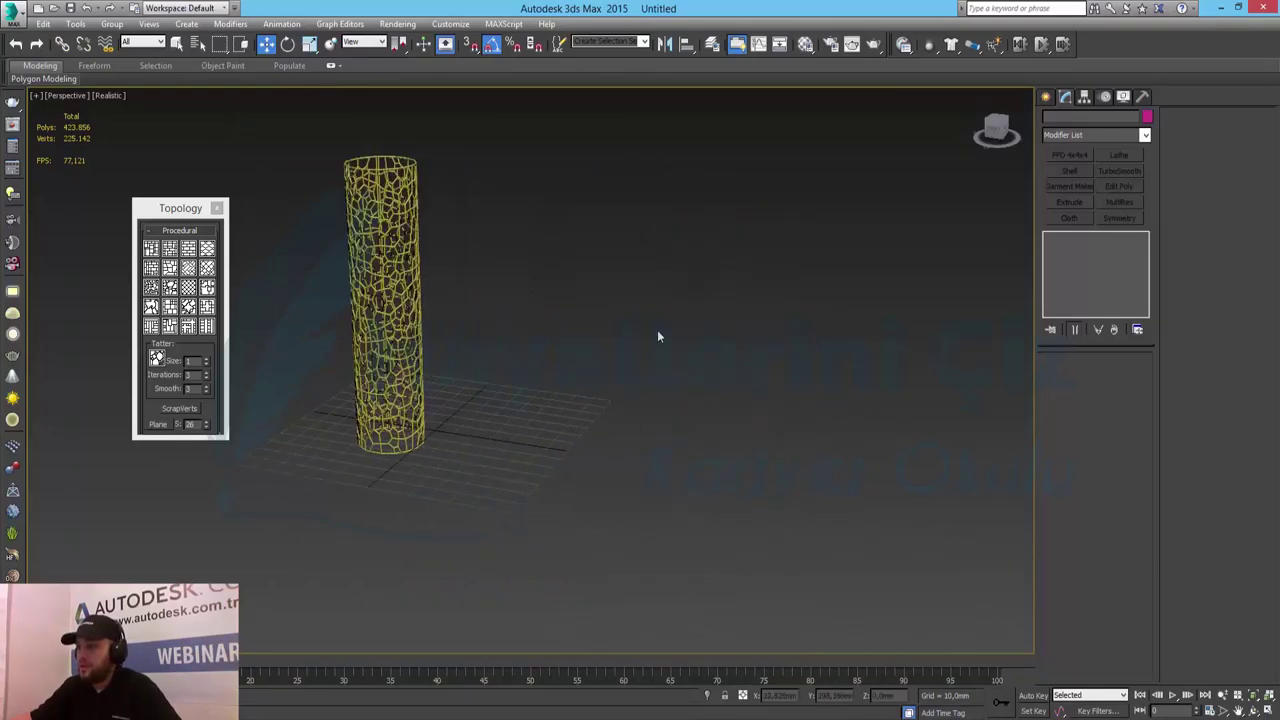
# Draw a new plane beside the lattice column and convert it to an editable poly
pyautogui.click(1047, 97)
pyautogui.click(1121, 243)
pyautogui.moveTo(650, 419); pyautogui.dragTo(829, 631)
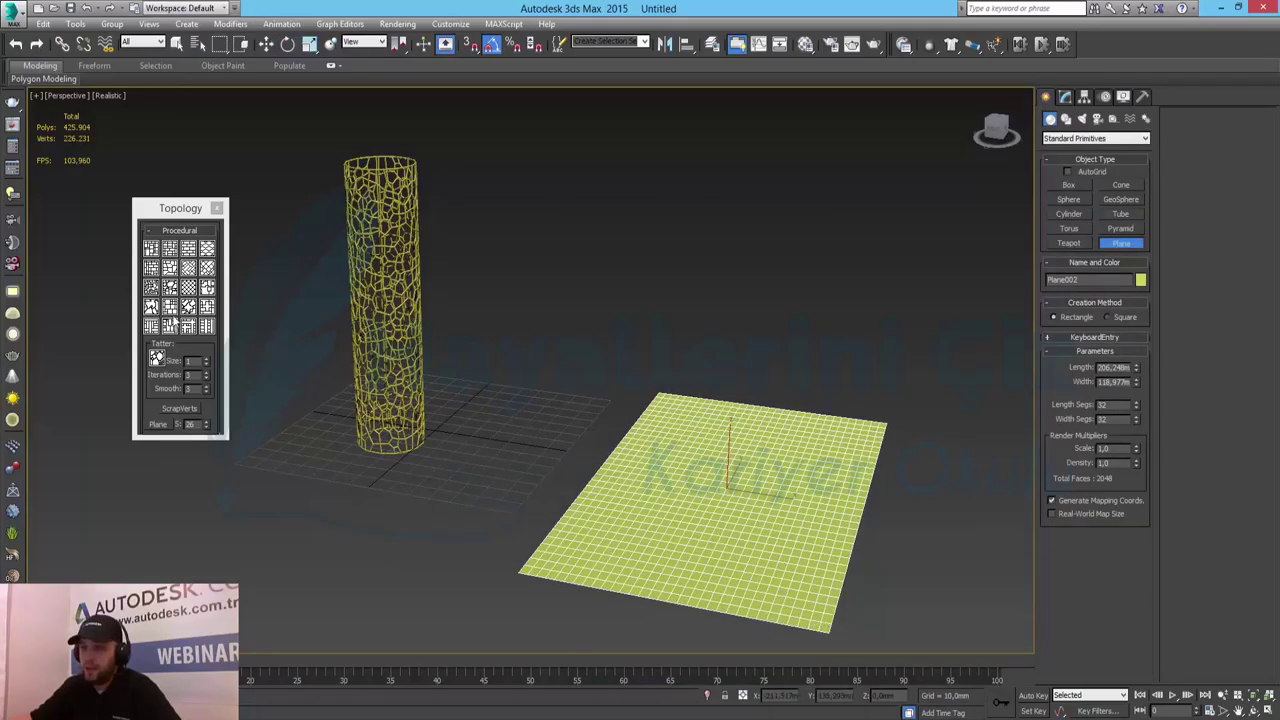
pyautogui.click(37, 78)
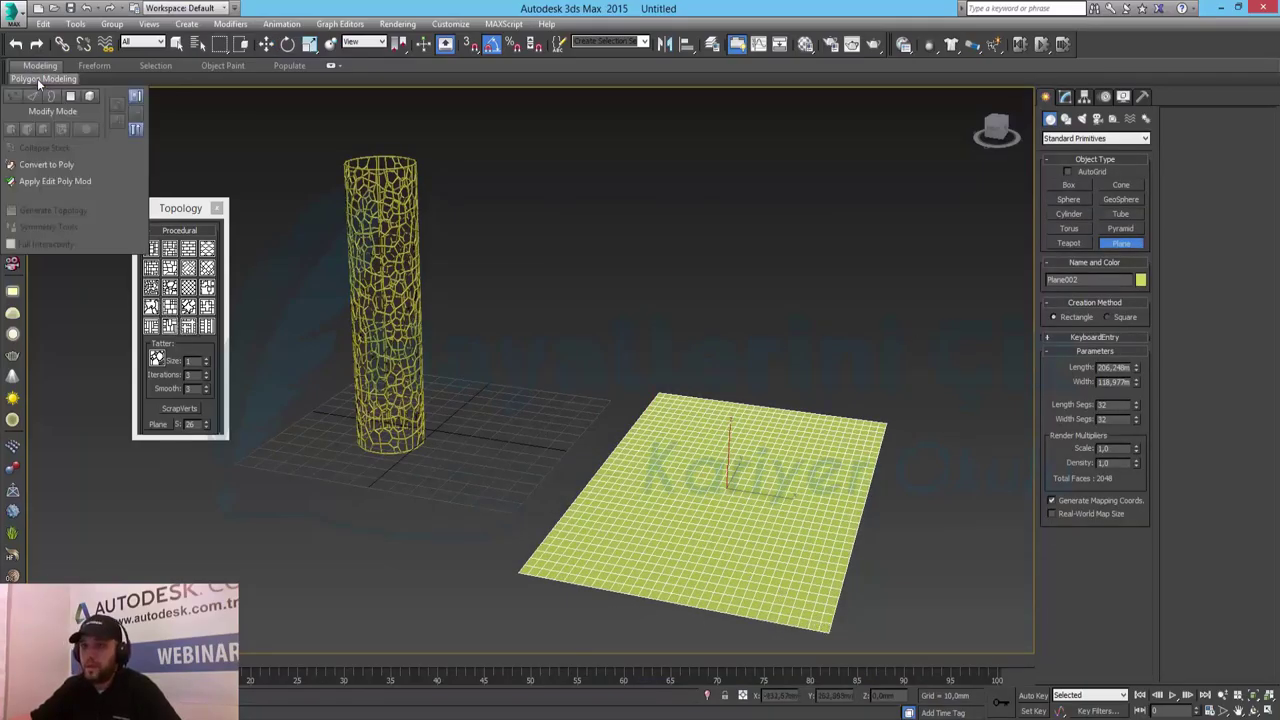
pyautogui.click(59, 164)
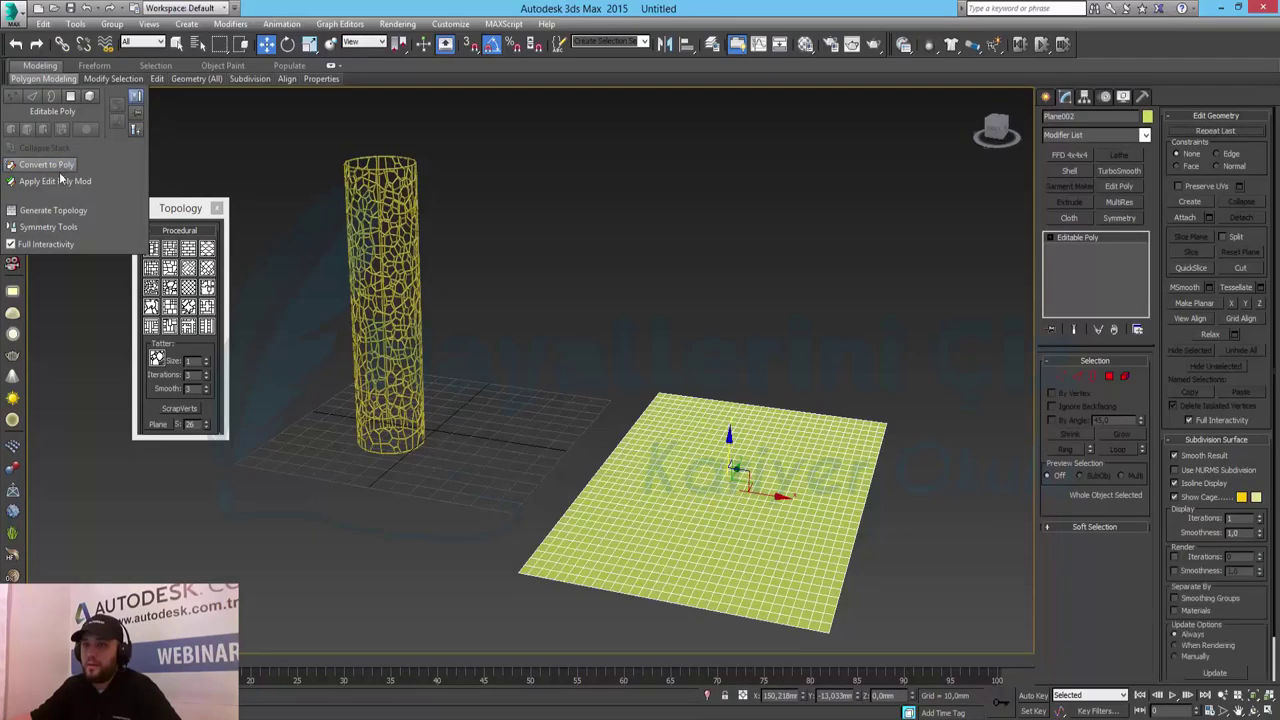
# Retile the plane with the random brick-like pattern from Generate Topology
pyautogui.click(50, 210)
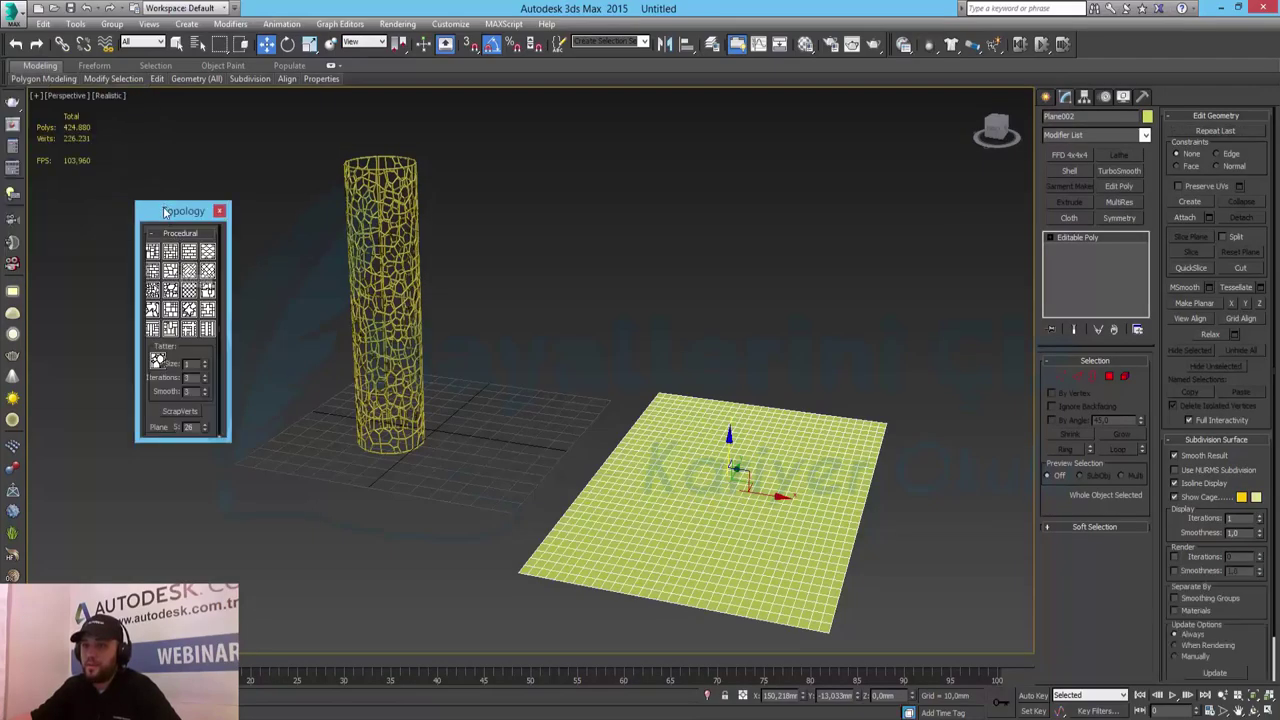
pyautogui.moveTo(169, 208); pyautogui.dragTo(516, 204)
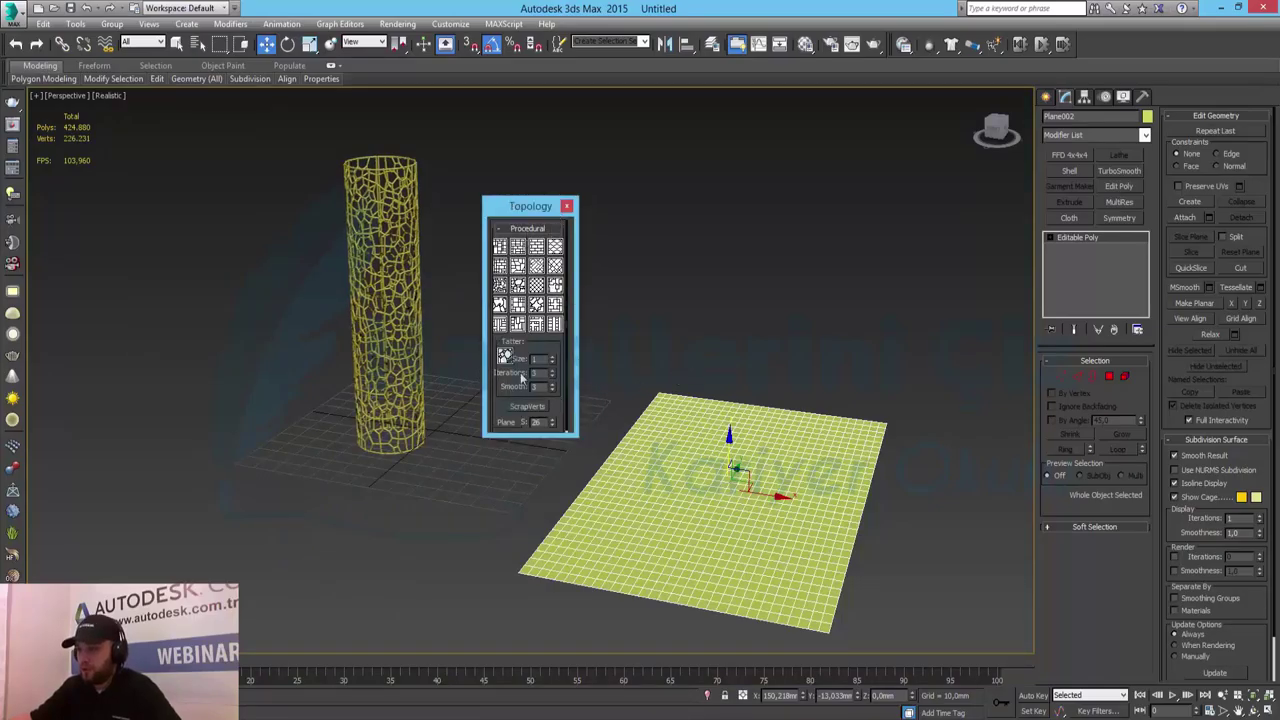
pyautogui.click(518, 310)
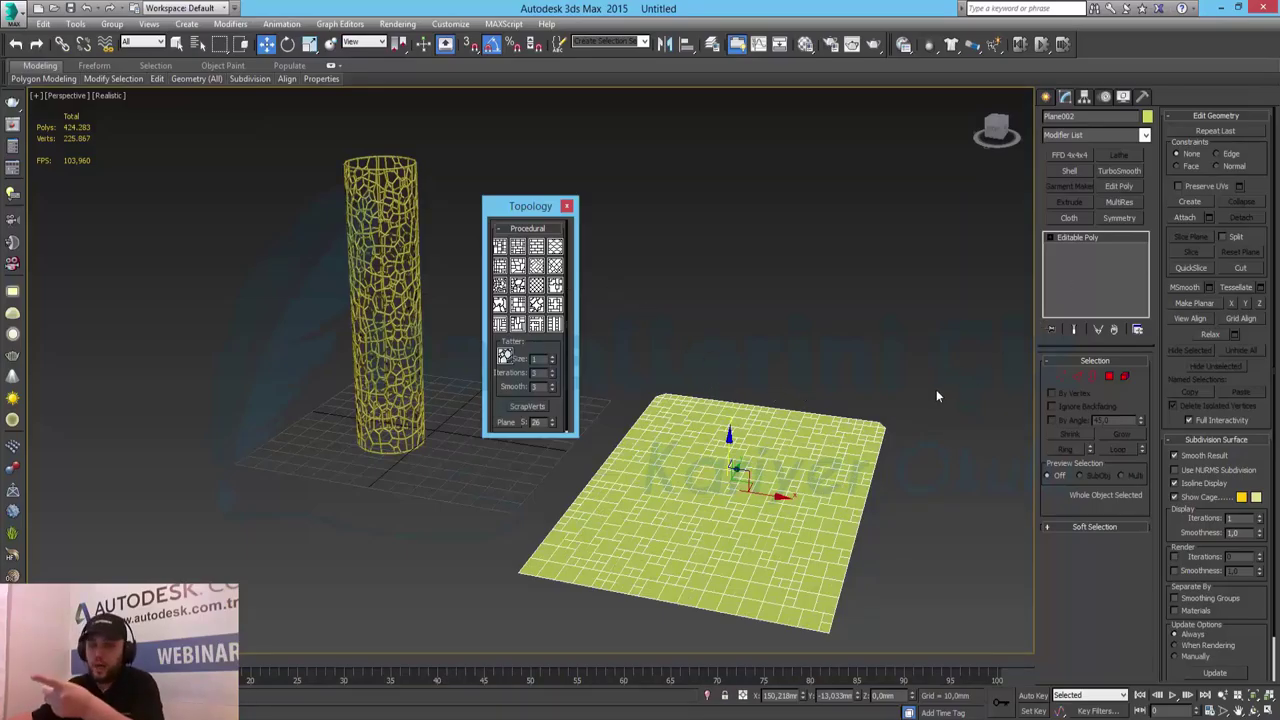
pyautogui.click(1145, 136)
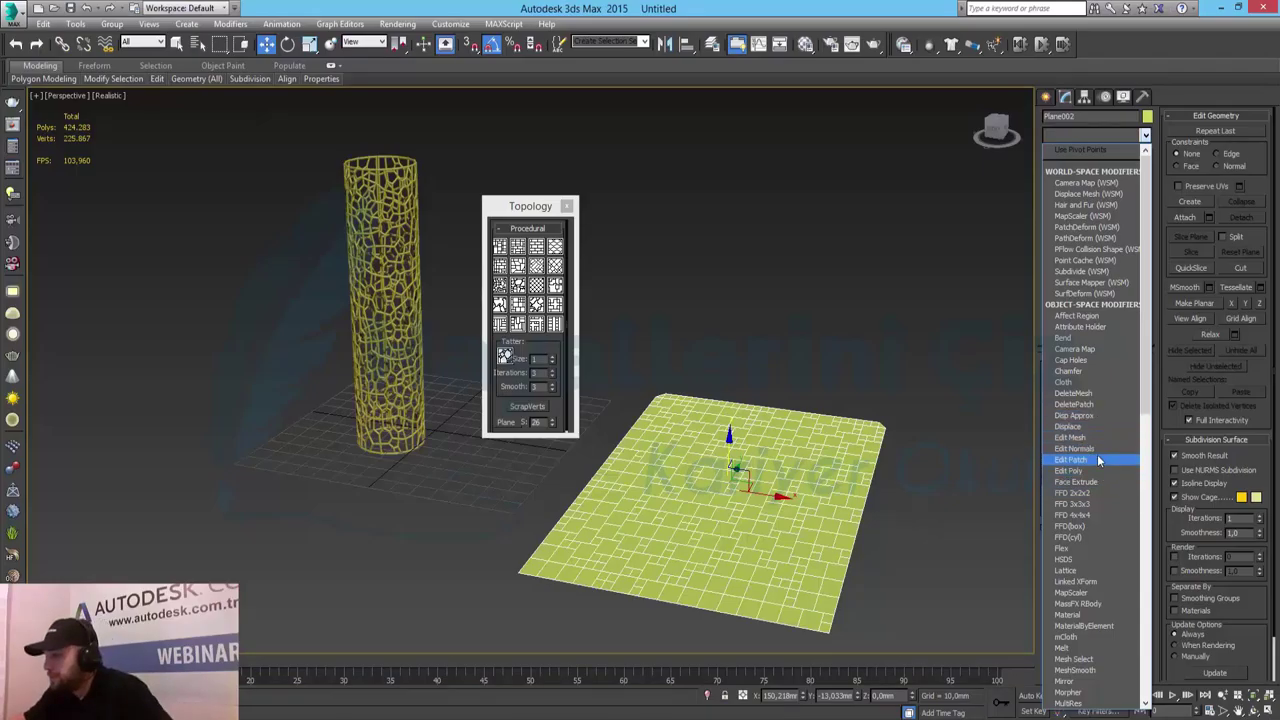
pyautogui.click(1088, 481)
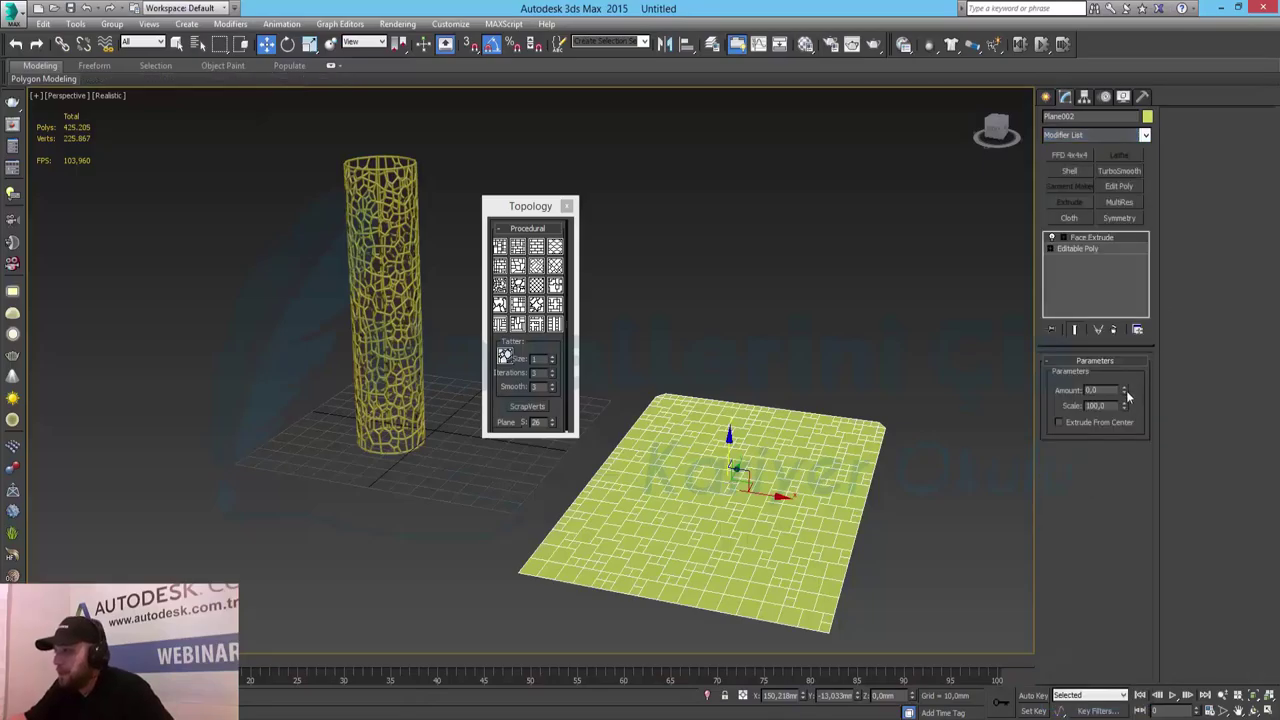
pyautogui.moveTo(1123, 393); pyautogui.dragTo(1115, 360)
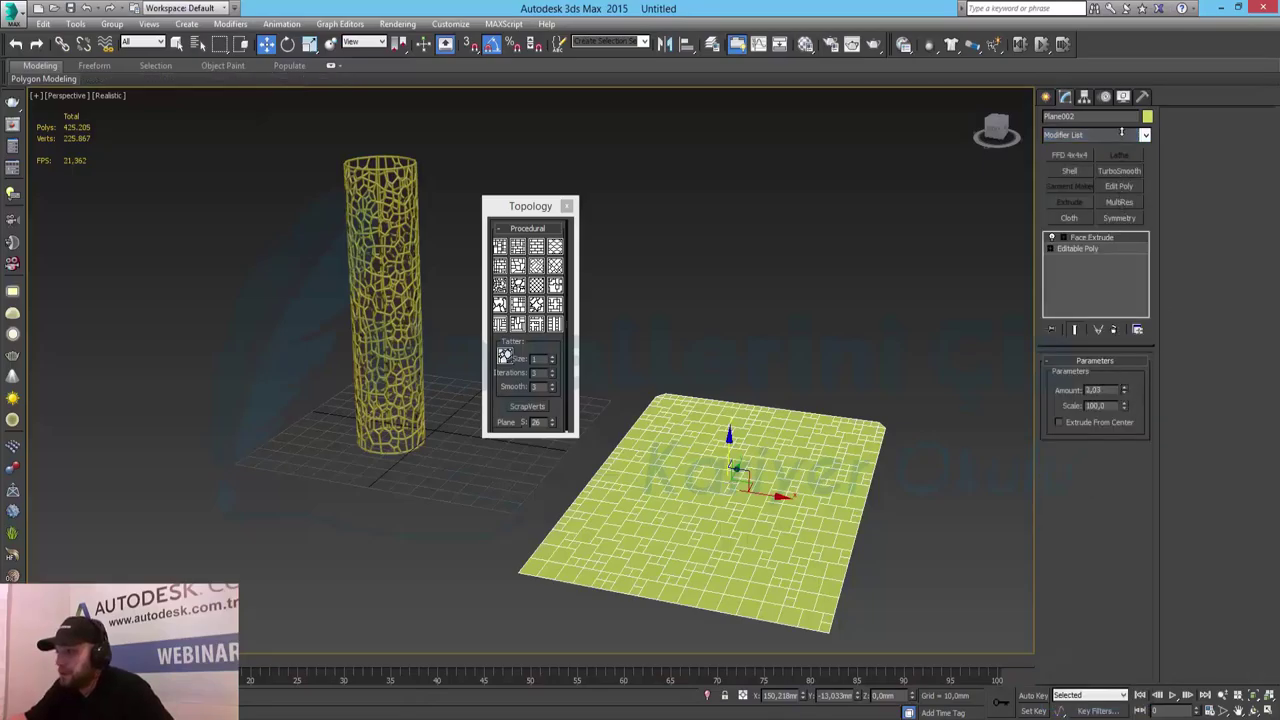
pyautogui.moveTo(1123, 393); pyautogui.dragTo(1097, 228)
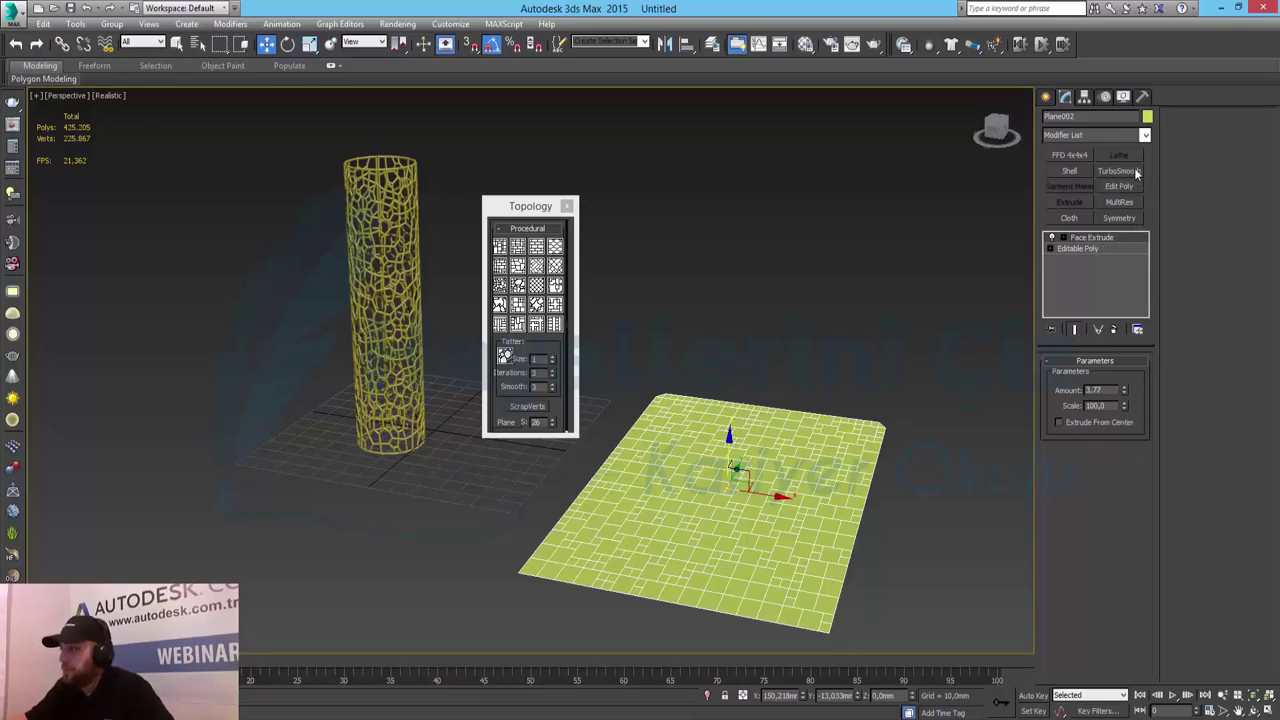
pyautogui.click(1113, 329)
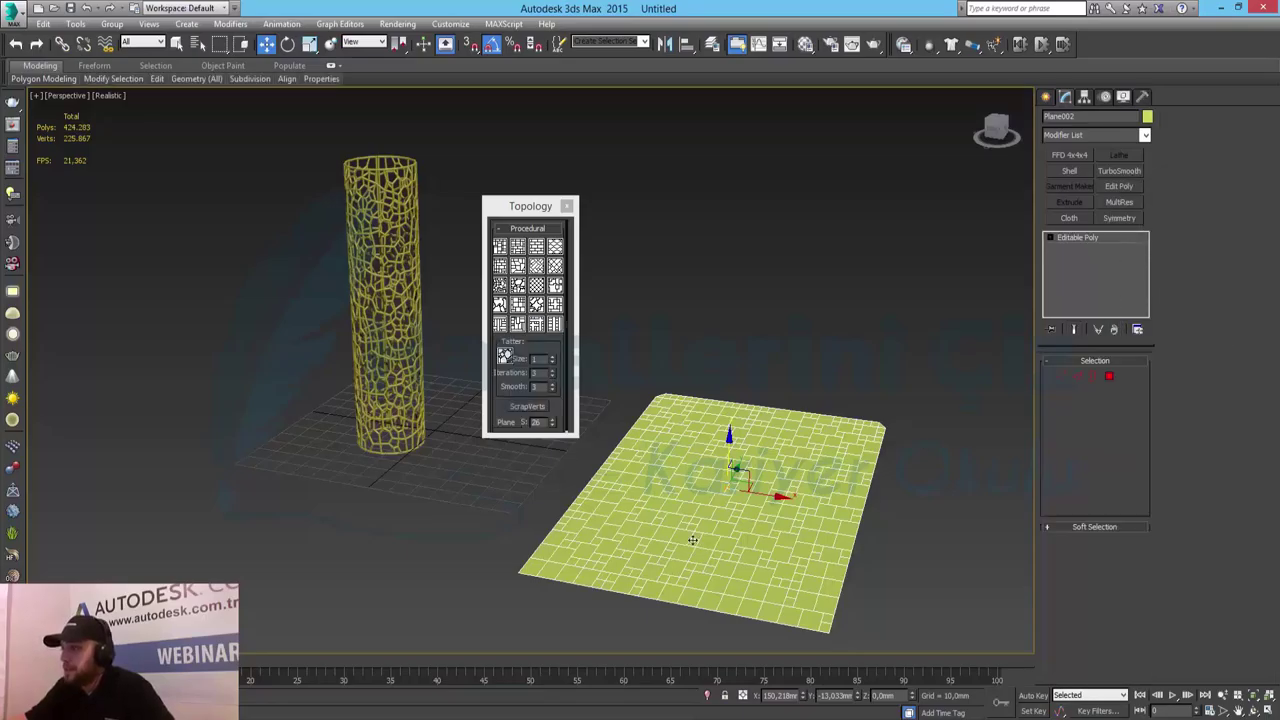
# Extrude all of the plane's tile polygons with a 1 mm height
pyautogui.click(1122, 379)
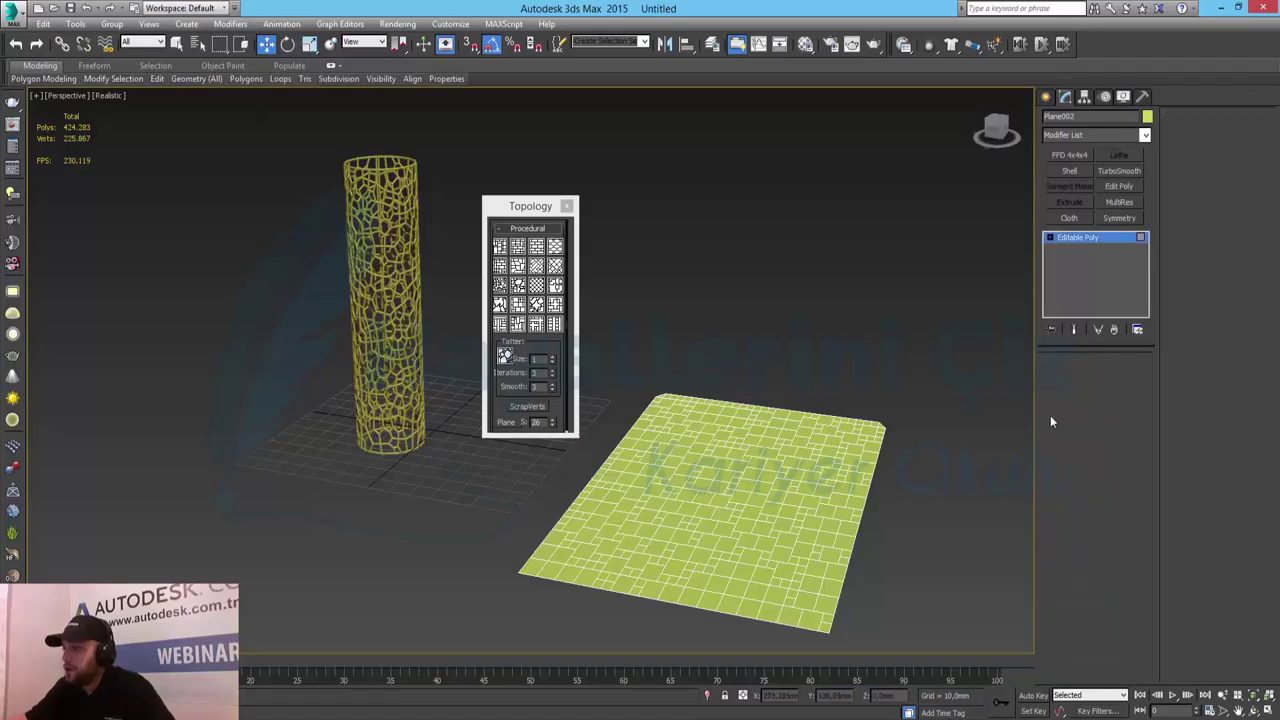
pyautogui.click(690, 528)
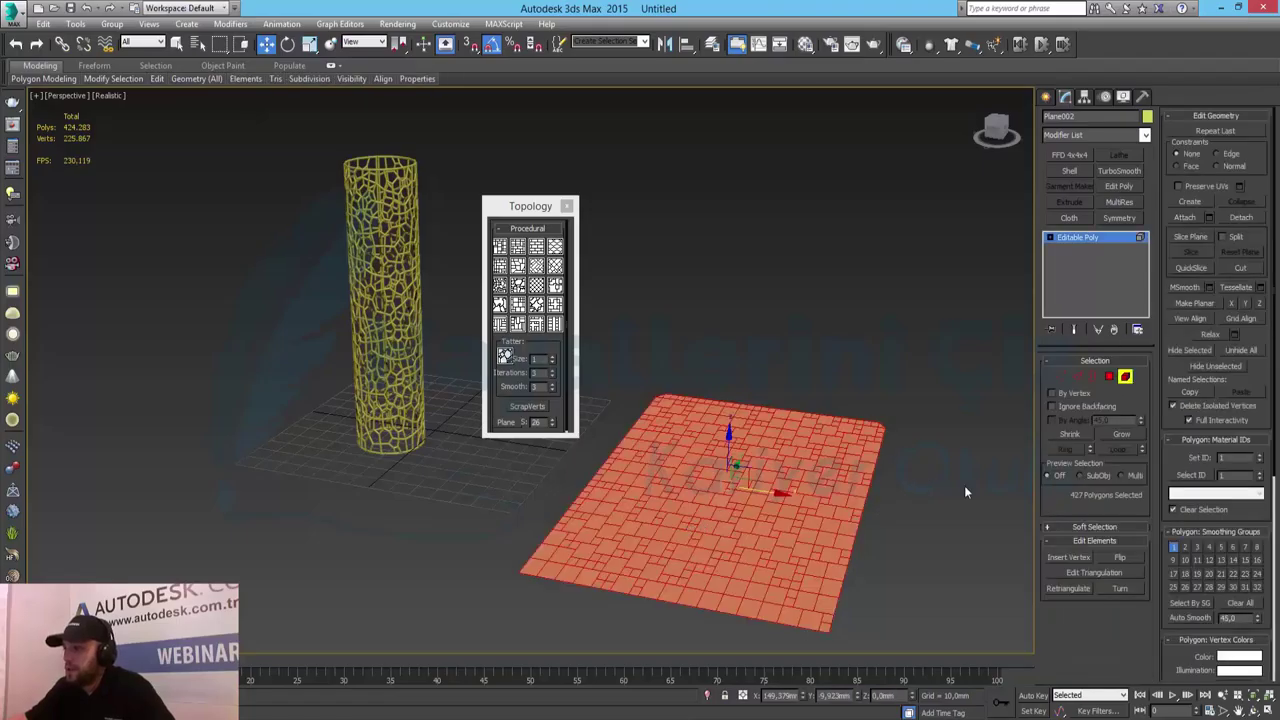
pyautogui.click(1109, 377)
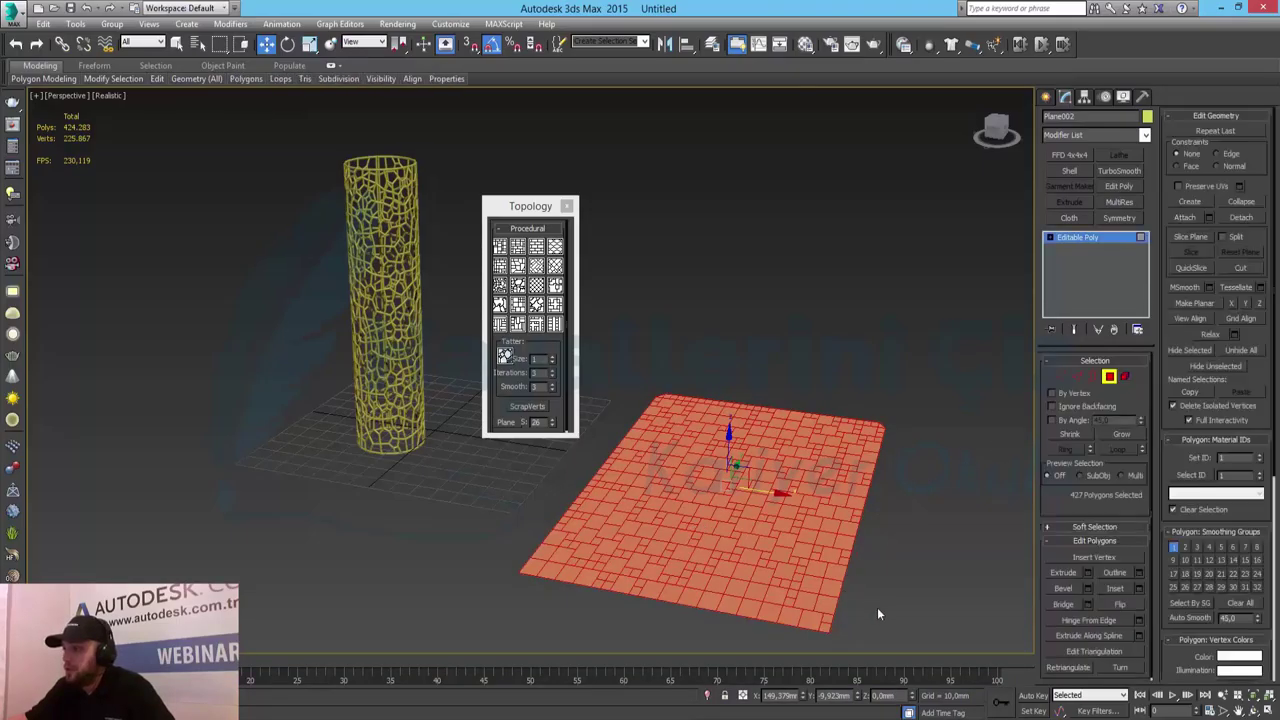
pyautogui.click(1087, 572)
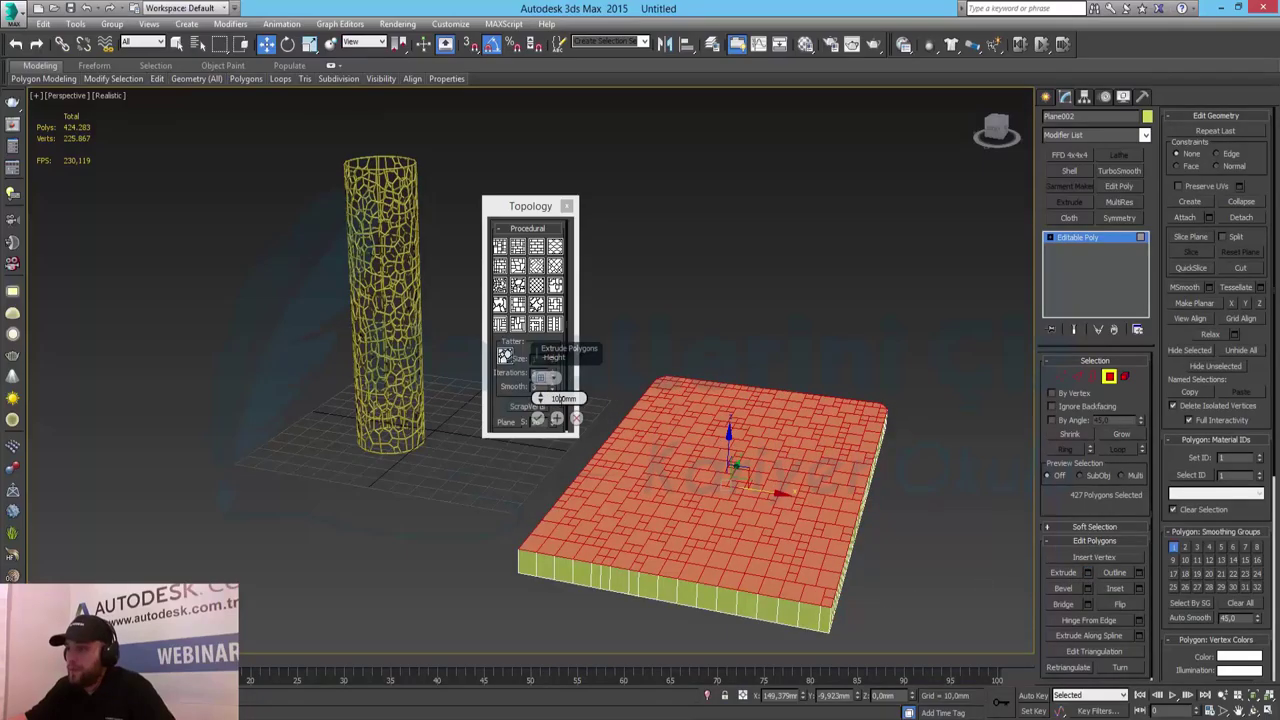
pyautogui.doubleClick(558, 398)
pyautogui.write('5')
pyautogui.press('Return')
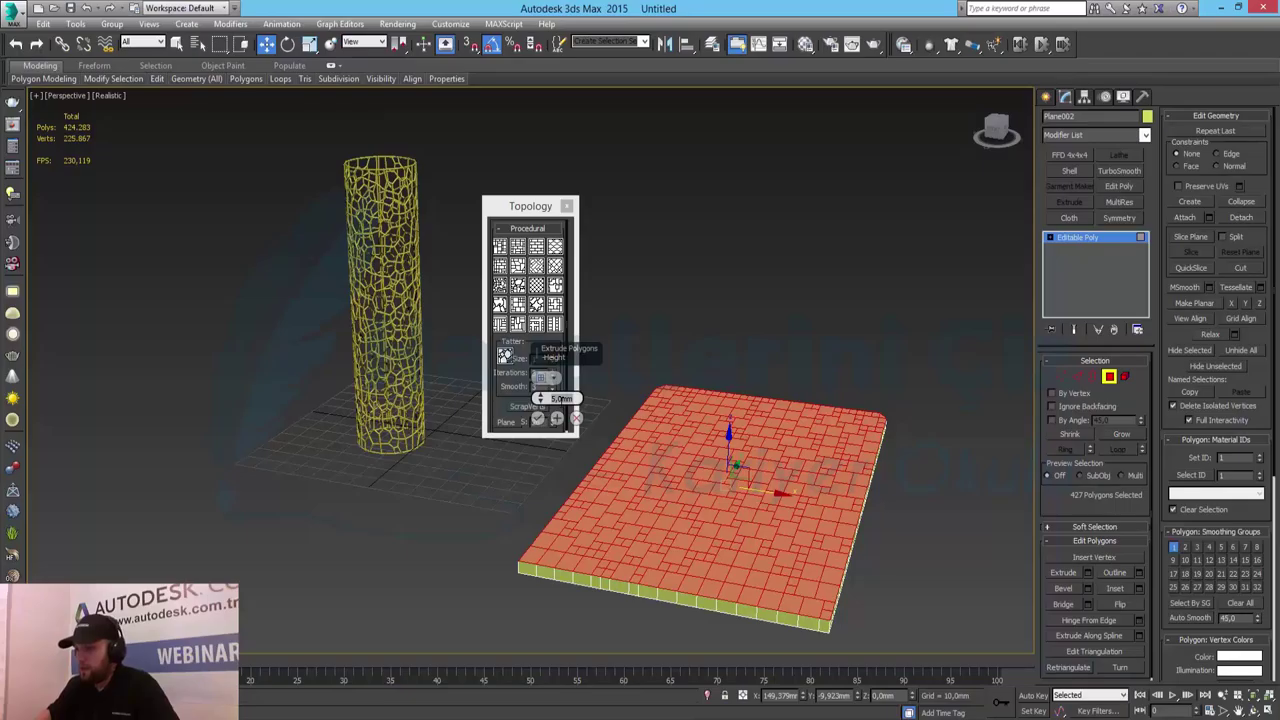
pyautogui.doubleClick(558, 398)
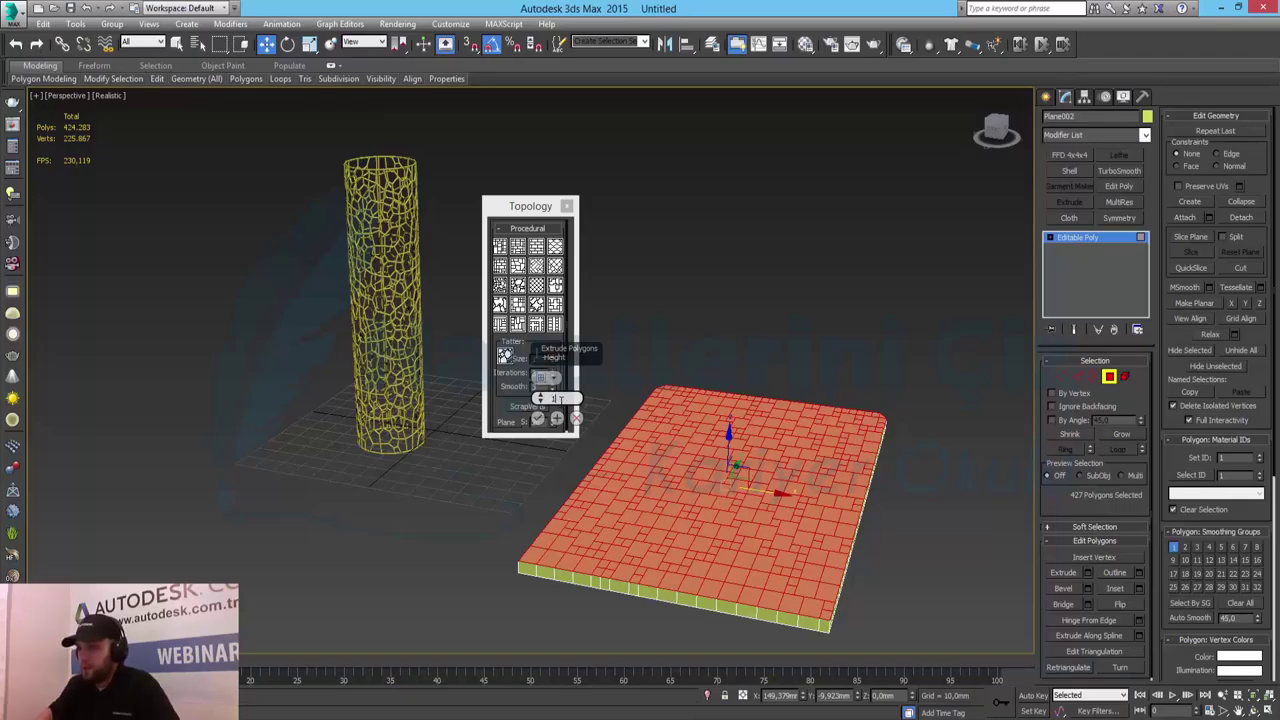
pyautogui.write('1')
pyautogui.press('Return')
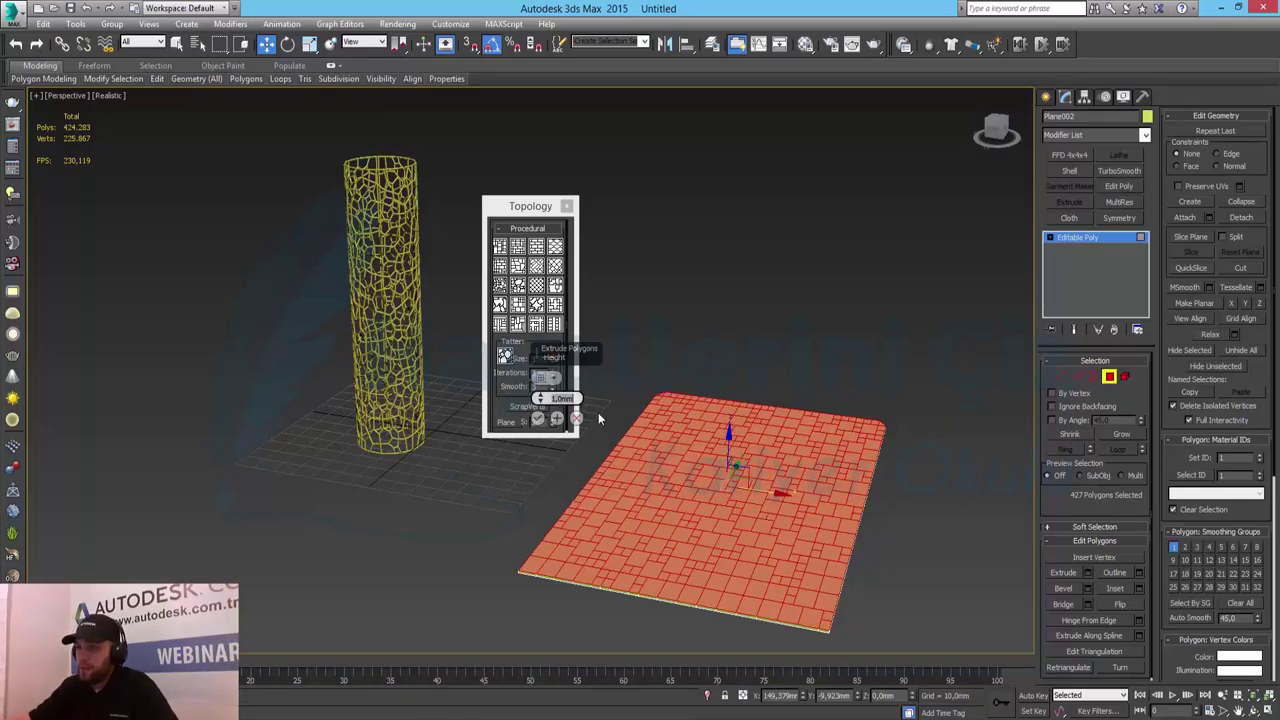
pyautogui.click(538, 419)
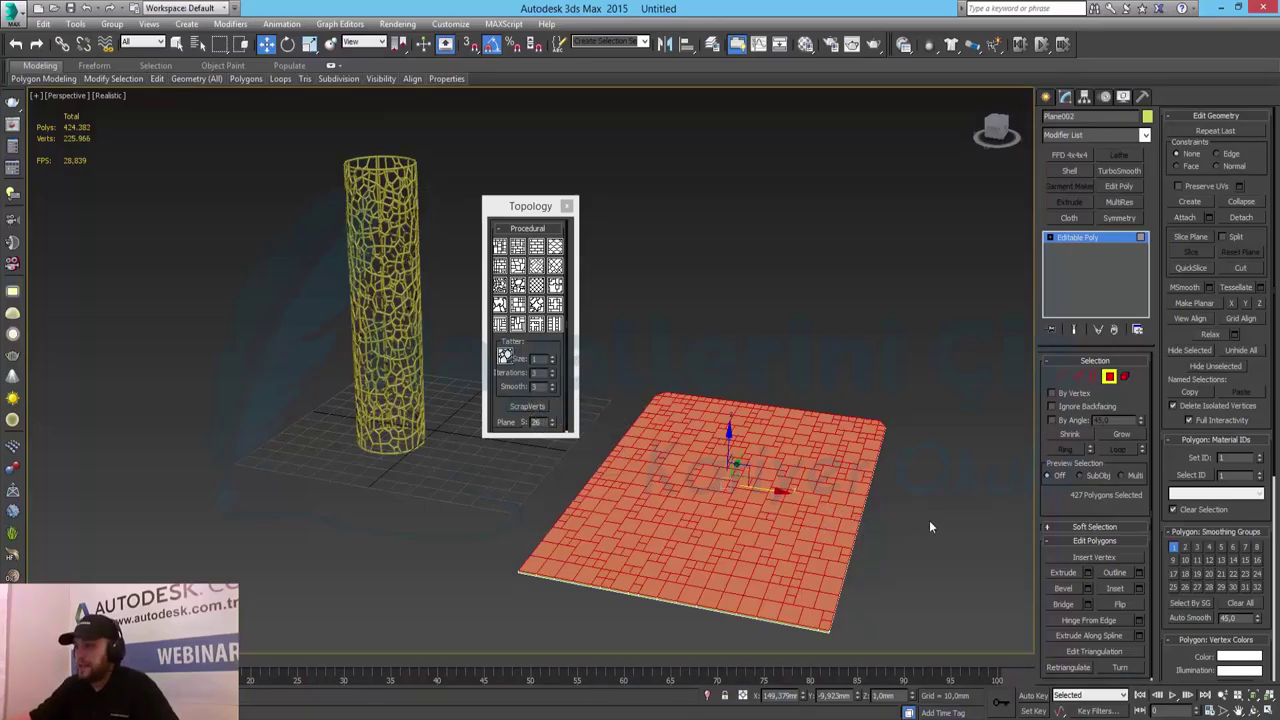
# Orbit to view the slab at an angle, move the Topology panel aside, and enter Edge mode
pyautogui.scroll(5, 851, 471)
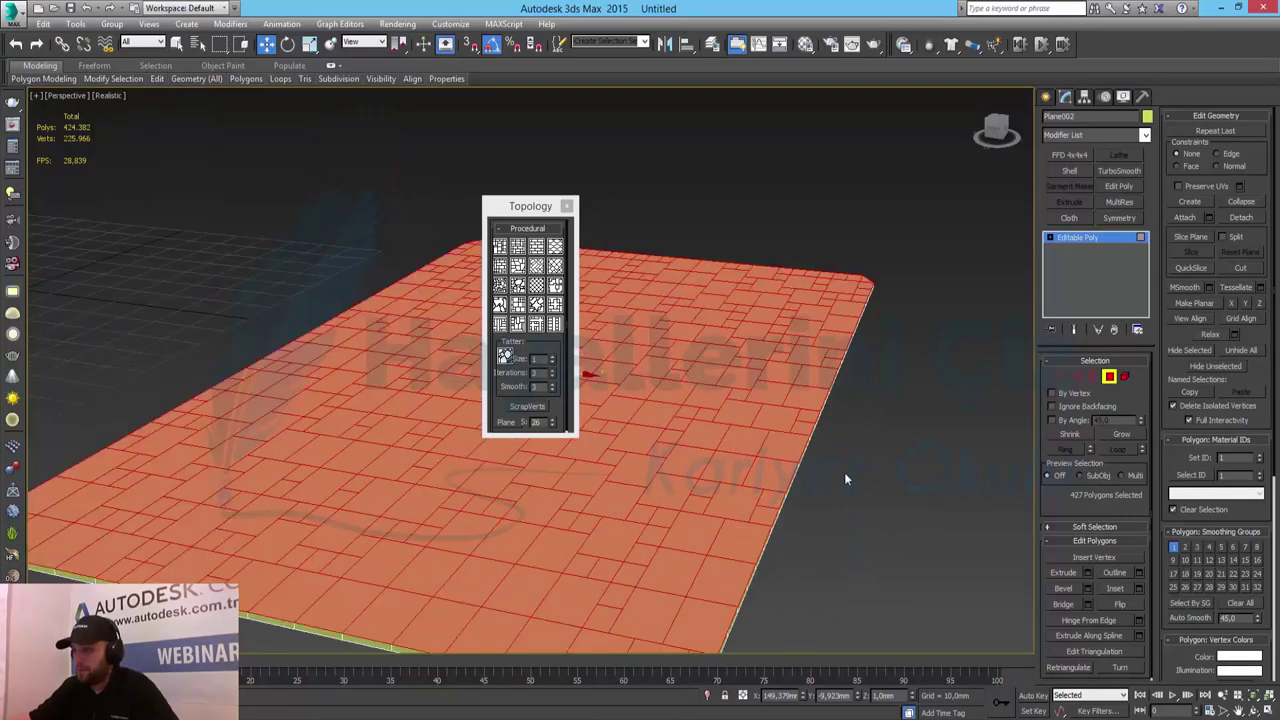
pyautogui.keyDown('alt'); pyautogui.moveTo(827, 467); pyautogui.dragTo(800, 490, button='middle'); pyautogui.keyUp('alt')
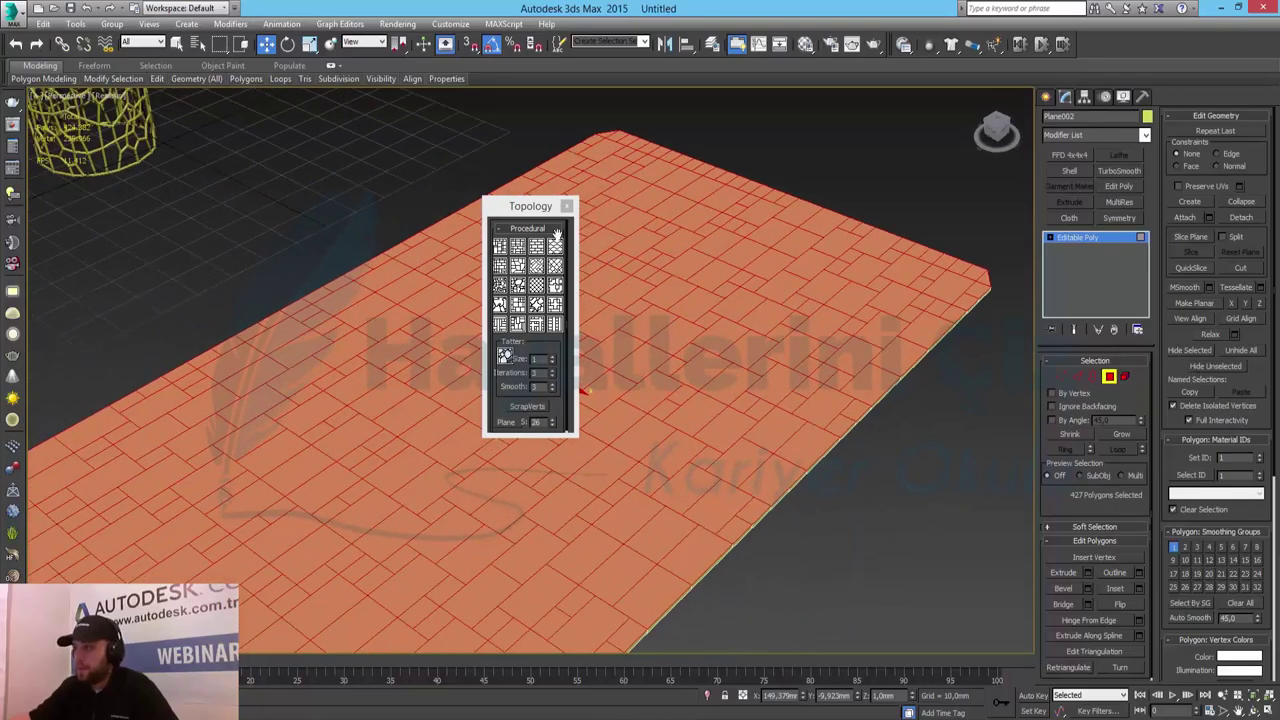
pyautogui.moveTo(530, 206); pyautogui.dragTo(109, 127)
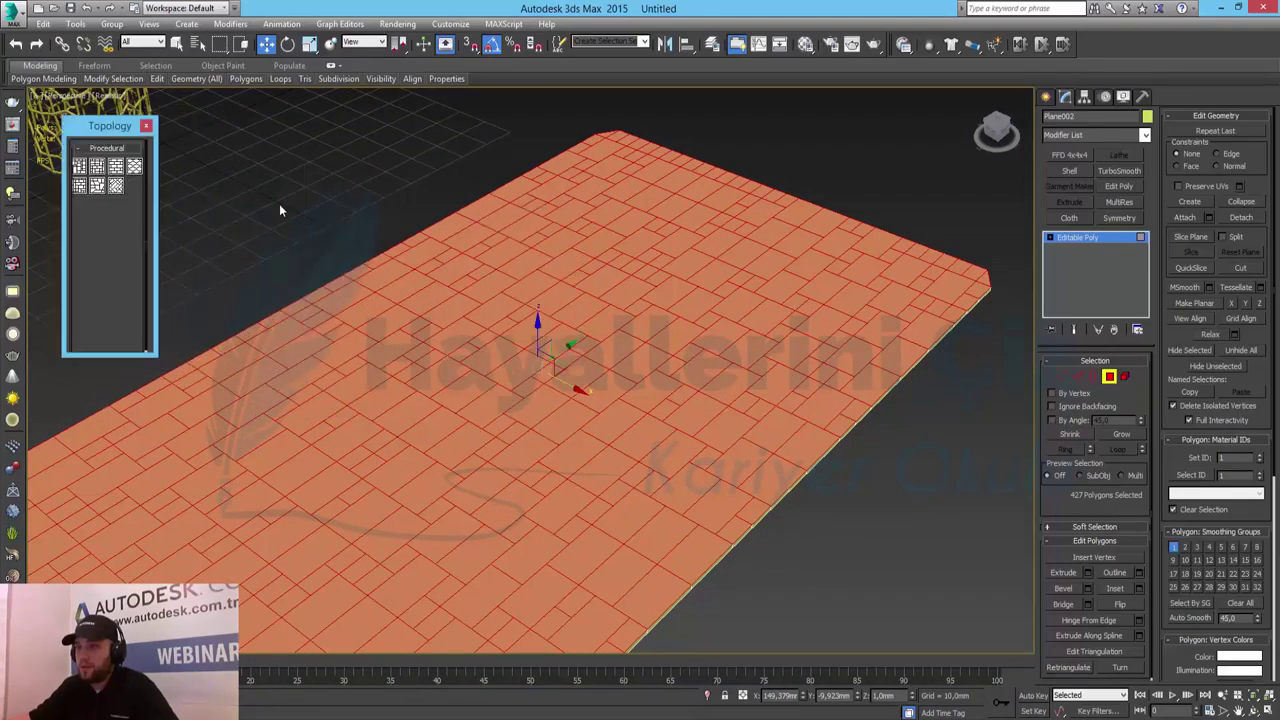
pyautogui.keyDown('alt'); pyautogui.moveTo(585, 340); pyautogui.dragTo(625, 318, button='middle'); pyautogui.keyUp('alt')
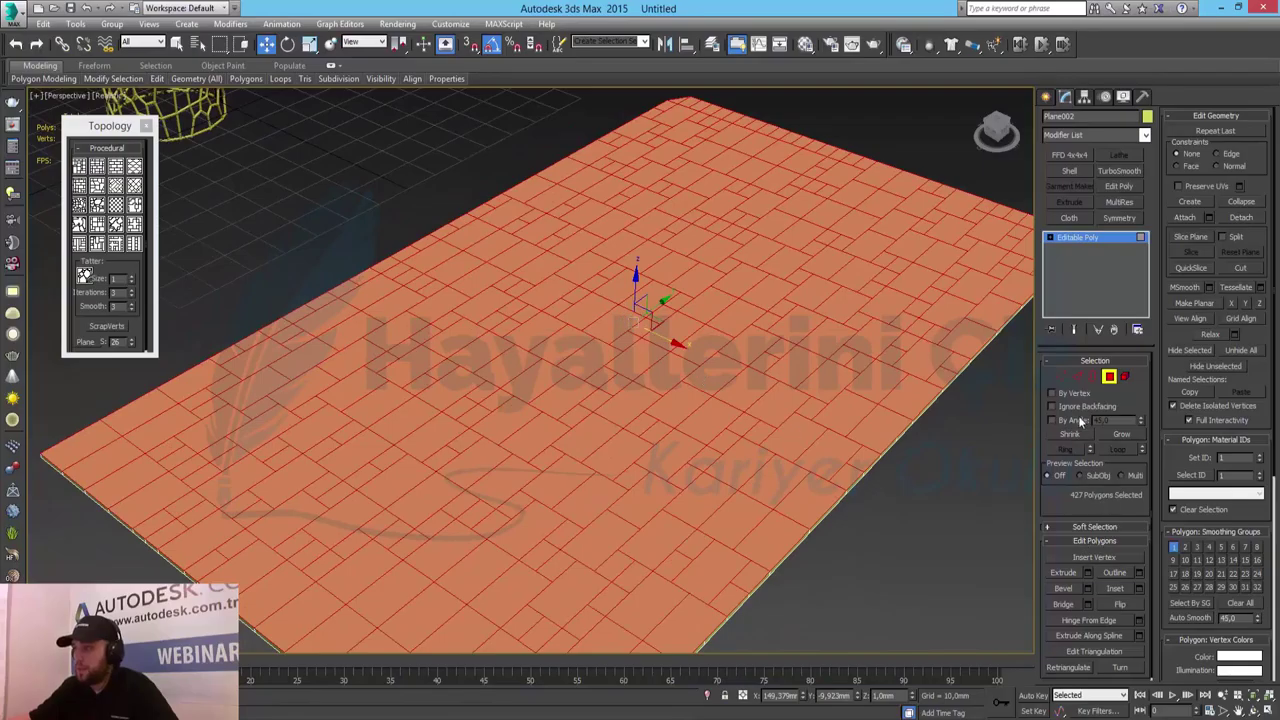
pyautogui.click(1076, 376)
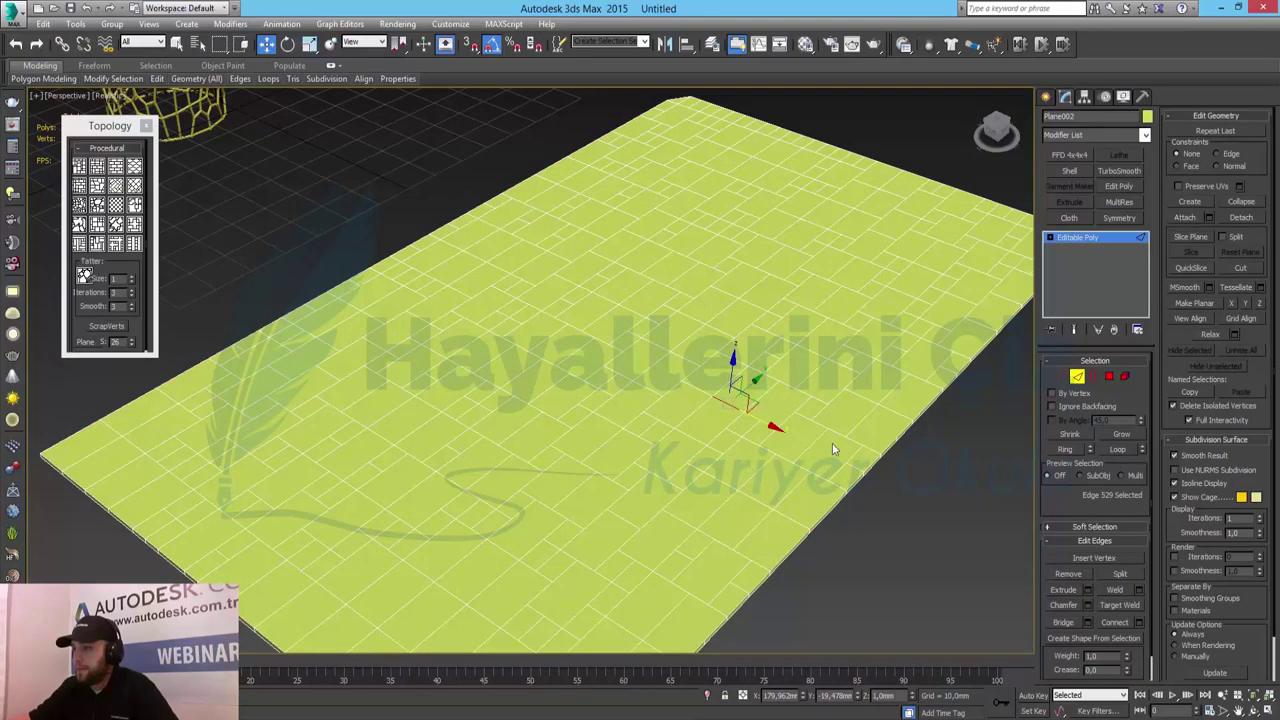
# Select the slab's tile edges with Loop, box-selecting around each of its corners
pyautogui.click(1128, 453)
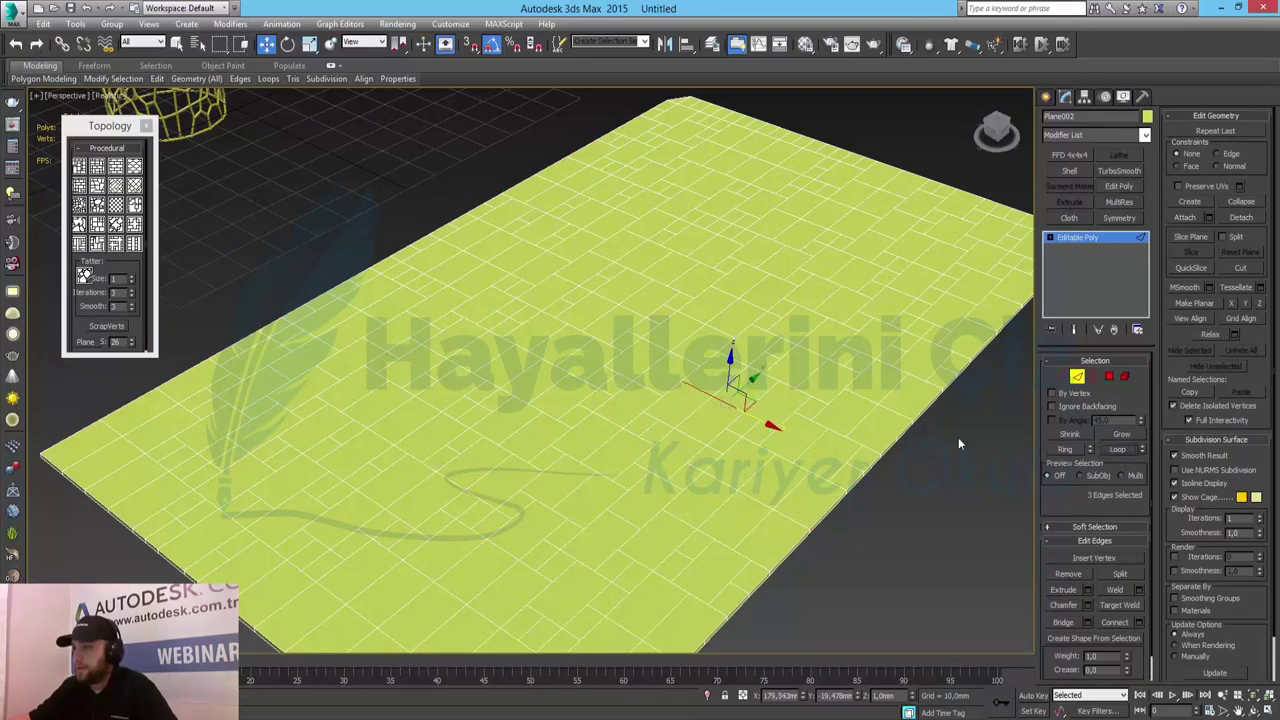
pyautogui.scroll(-4, 872, 510)
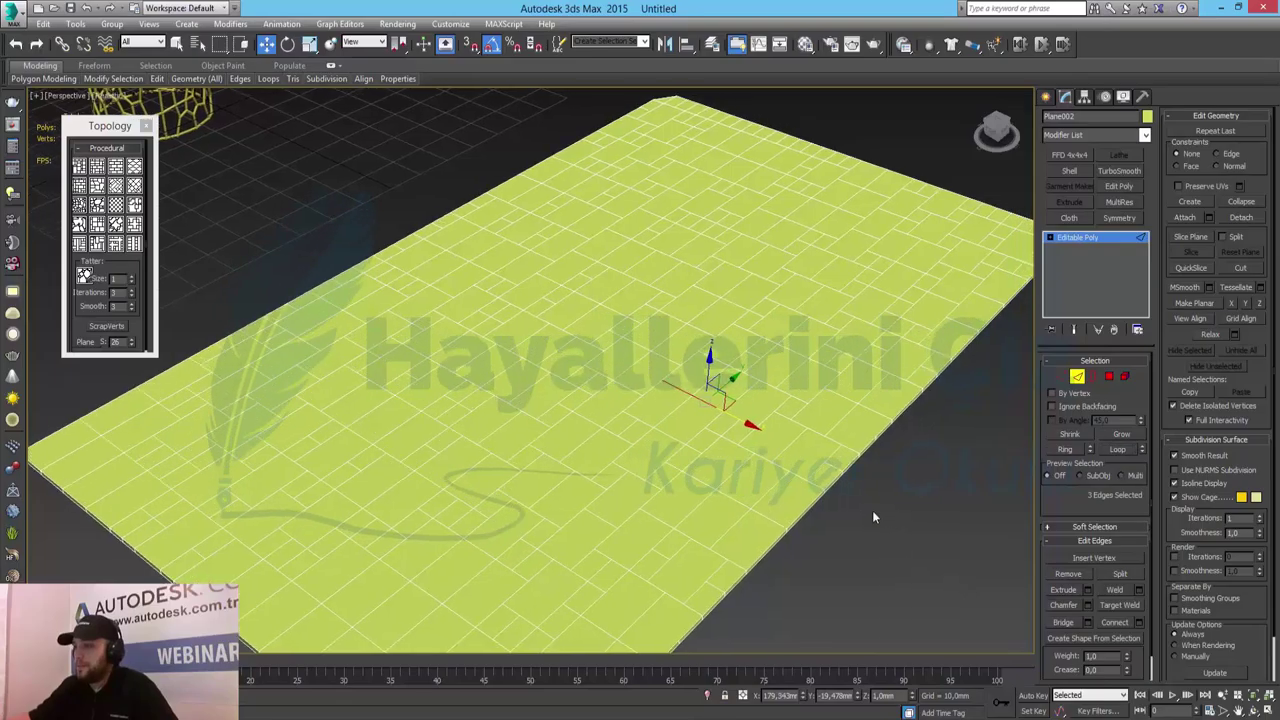
pyautogui.moveTo(908, 528); pyautogui.dragTo(843, 466, button='middle')
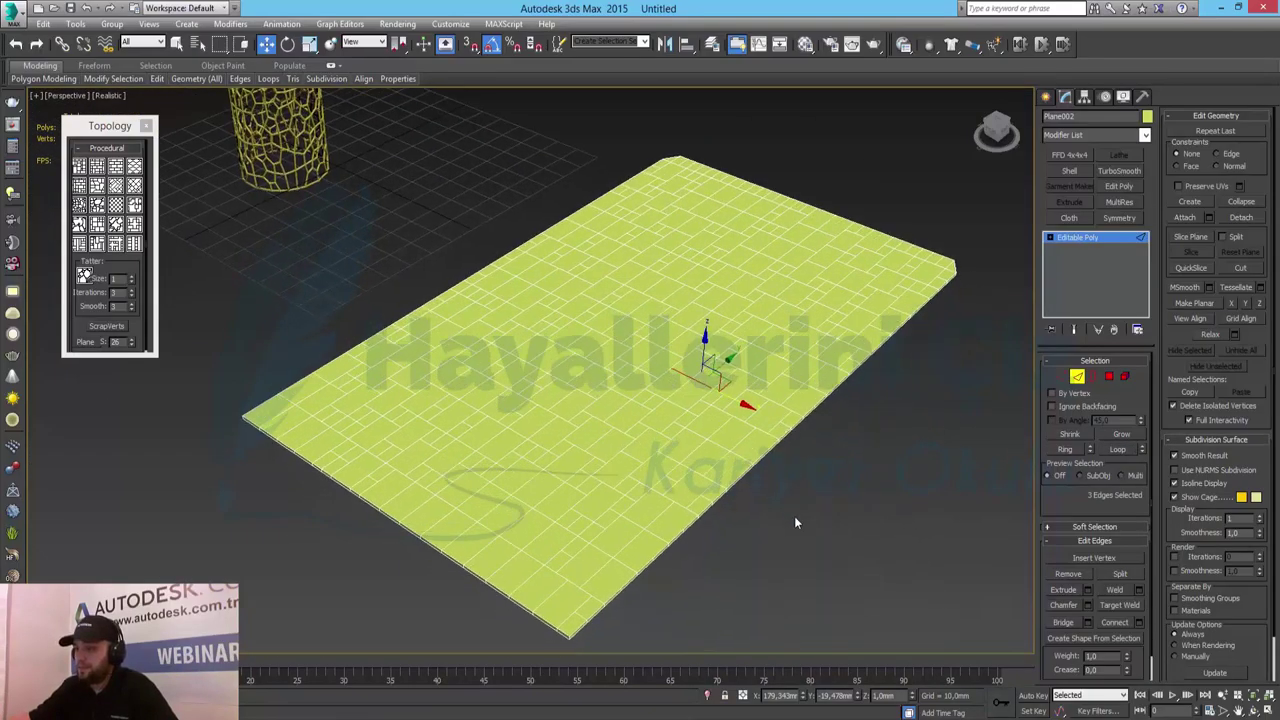
pyautogui.moveTo(328, 150); pyautogui.dragTo(252, 177)
pyautogui.keyDown('ctrl'); pyautogui.moveTo(979, 440); pyautogui.dragTo(895, 242); pyautogui.keyUp('ctrl')
pyautogui.keyDown('ctrl'); pyautogui.moveTo(758, 150); pyautogui.dragTo(576, 182); pyautogui.keyUp('ctrl')
pyautogui.keyDown('ctrl'); pyautogui.moveTo(1006, 543); pyautogui.dragTo(576, 666); pyautogui.keyUp('ctrl')
pyautogui.keyDown('ctrl'); pyautogui.moveTo(452, 585); pyautogui.dragTo(452, 585); pyautogui.keyUp('ctrl')
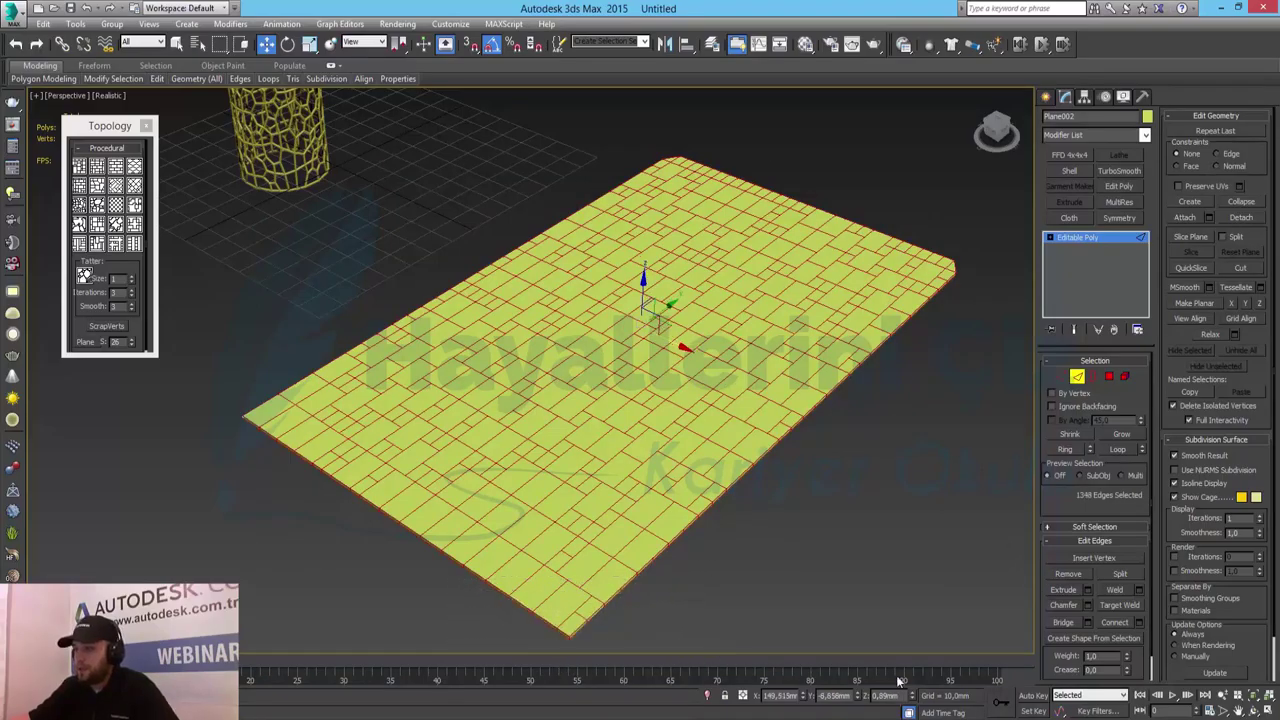
# Select edges along the slab's profile in a maximized front view, then maximize Perspective
pyautogui.hotkey('alt', 'w')
pyautogui.moveTo(816, 216); pyautogui.dragTo(688, 218, button='middle')
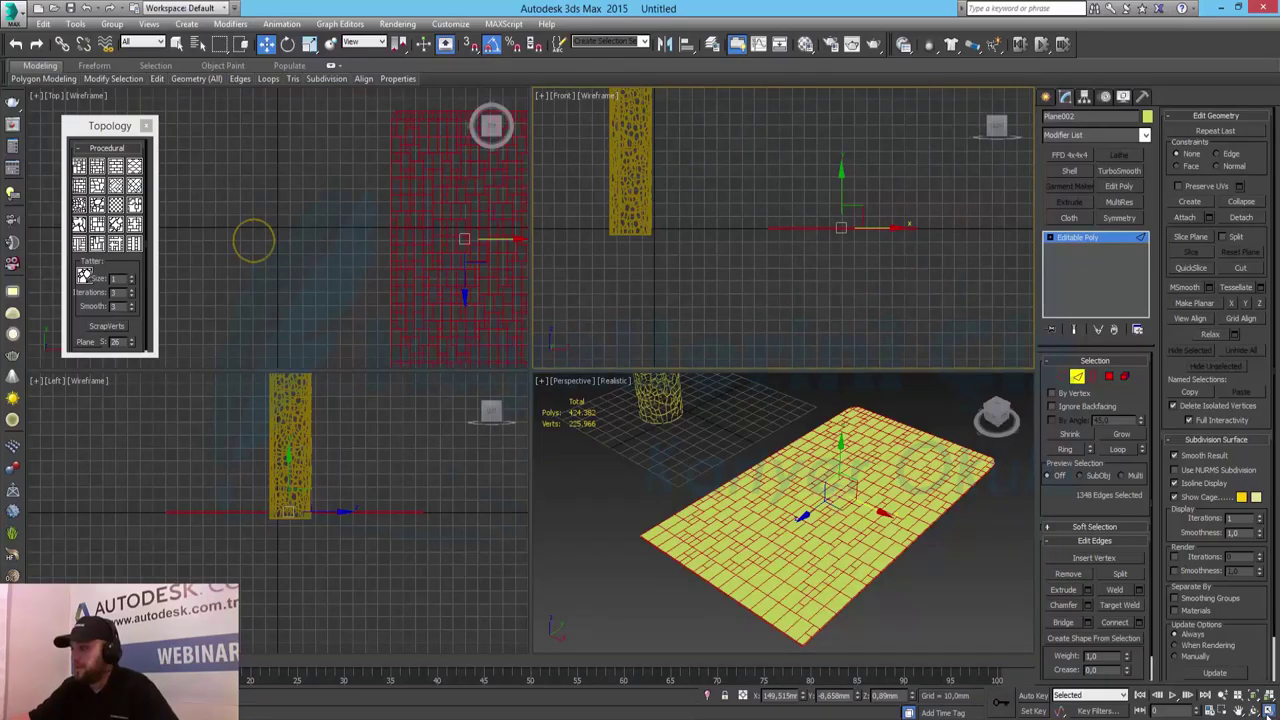
pyautogui.hotkey('alt', 'w')
pyautogui.press('z')
pyautogui.scroll(3, 828, 497)
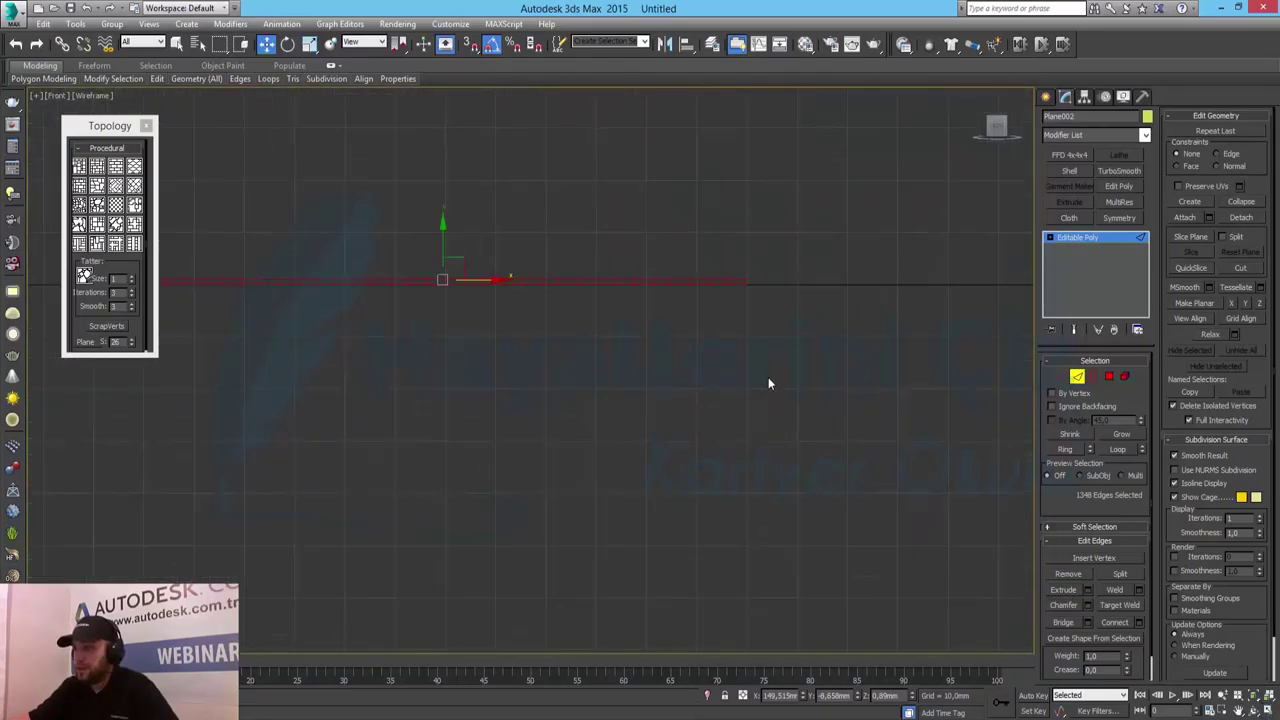
pyautogui.moveTo(691, 380); pyautogui.dragTo(746, 437, button='middle')
pyautogui.press('g')
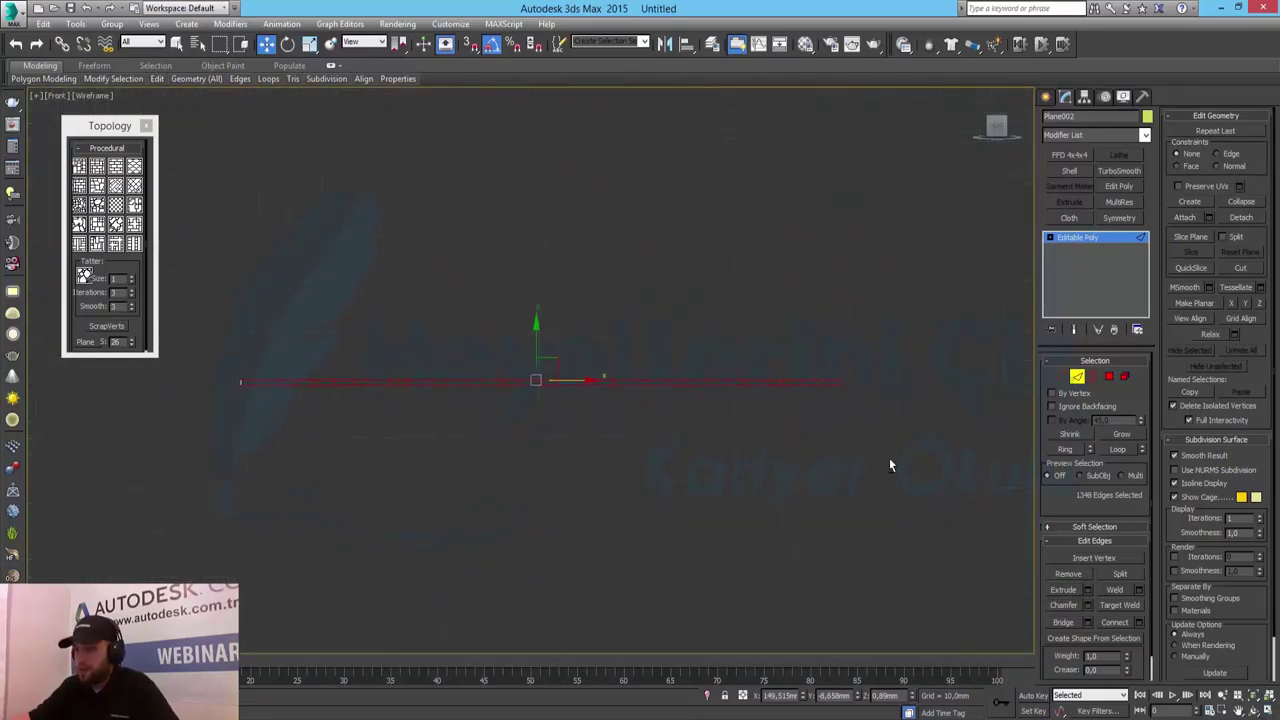
pyautogui.moveTo(247, 386); pyautogui.dragTo(203, 386)
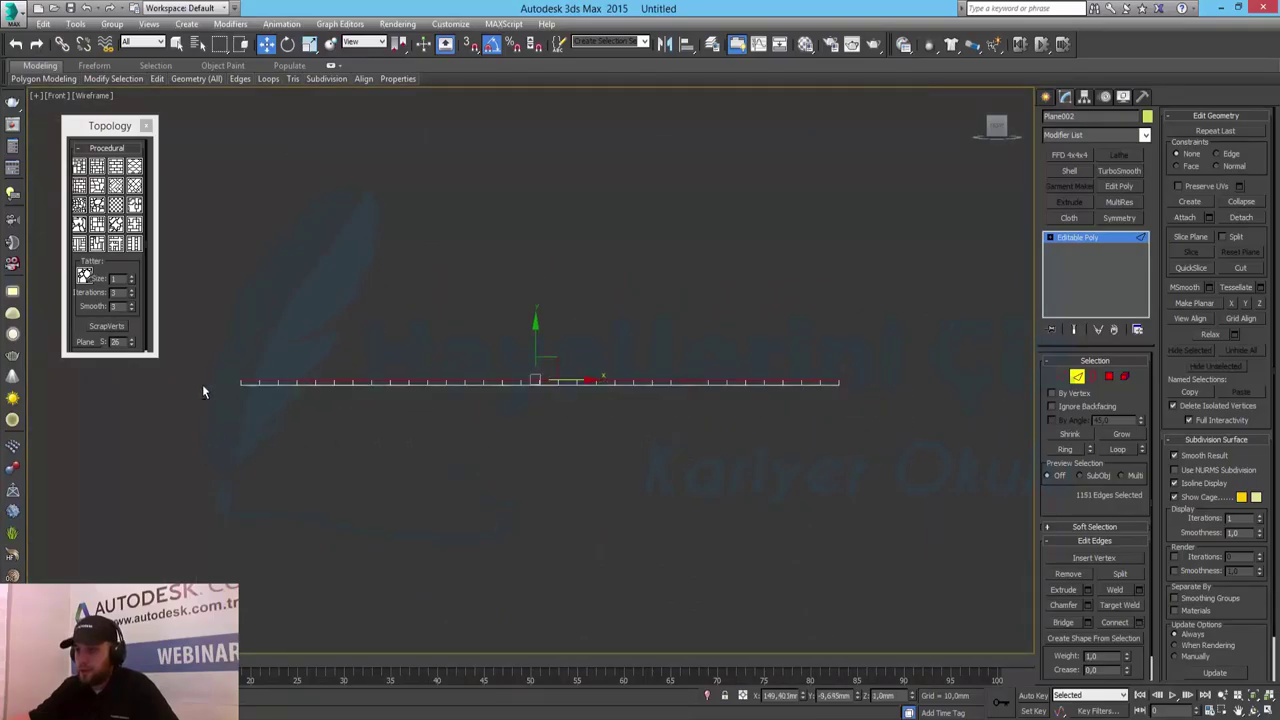
pyautogui.click(1267, 708)
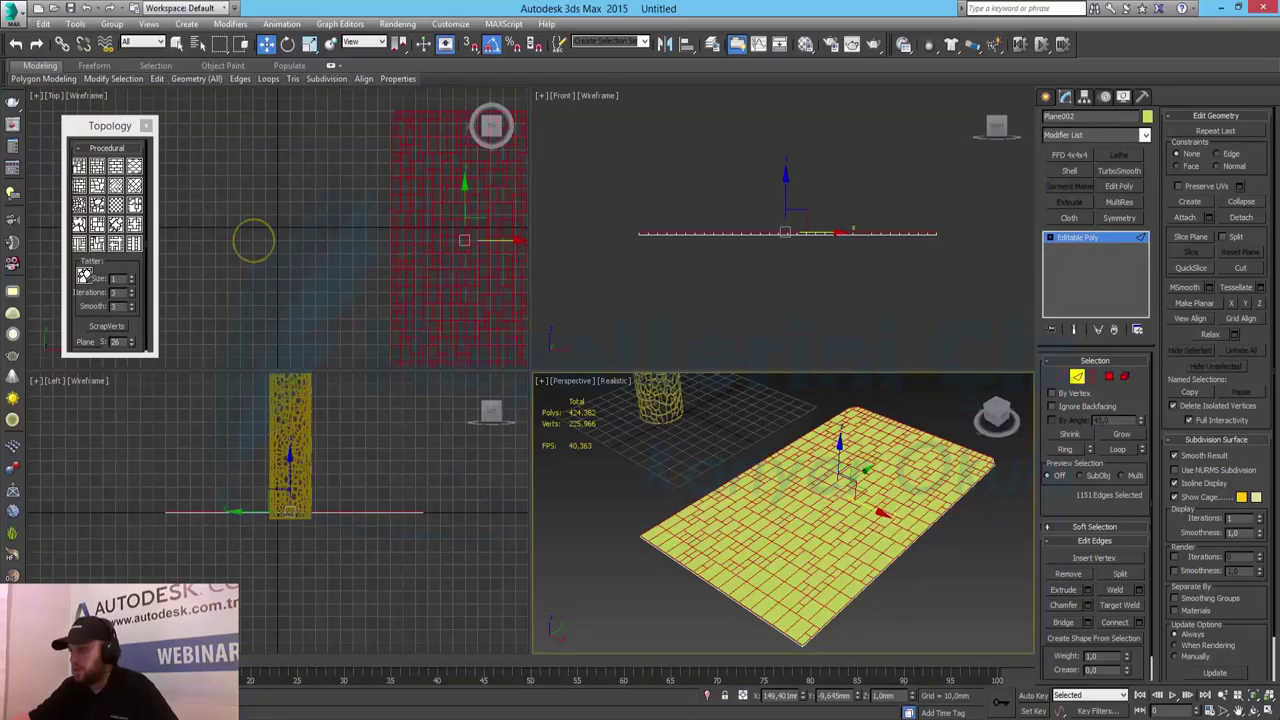
pyautogui.click(1267, 708)
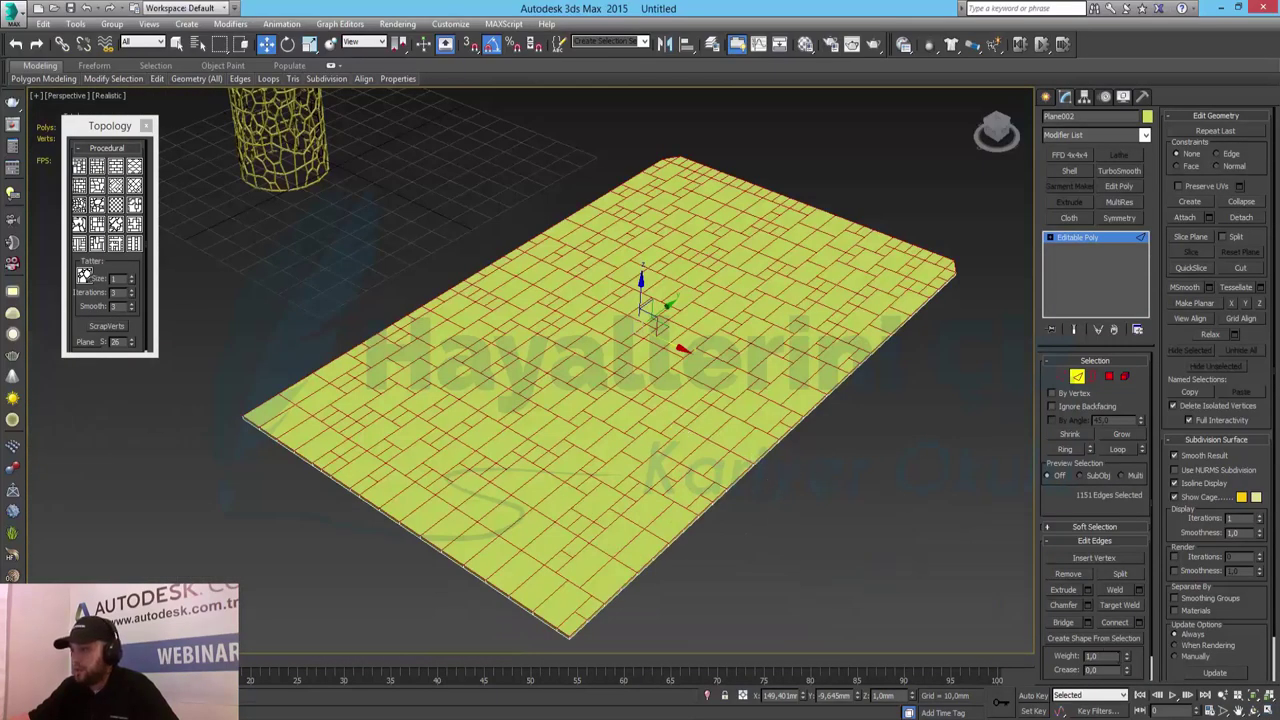
# Extrude the selected tile edges with negative height and narrower width to form grooves
pyautogui.click(1088, 591)
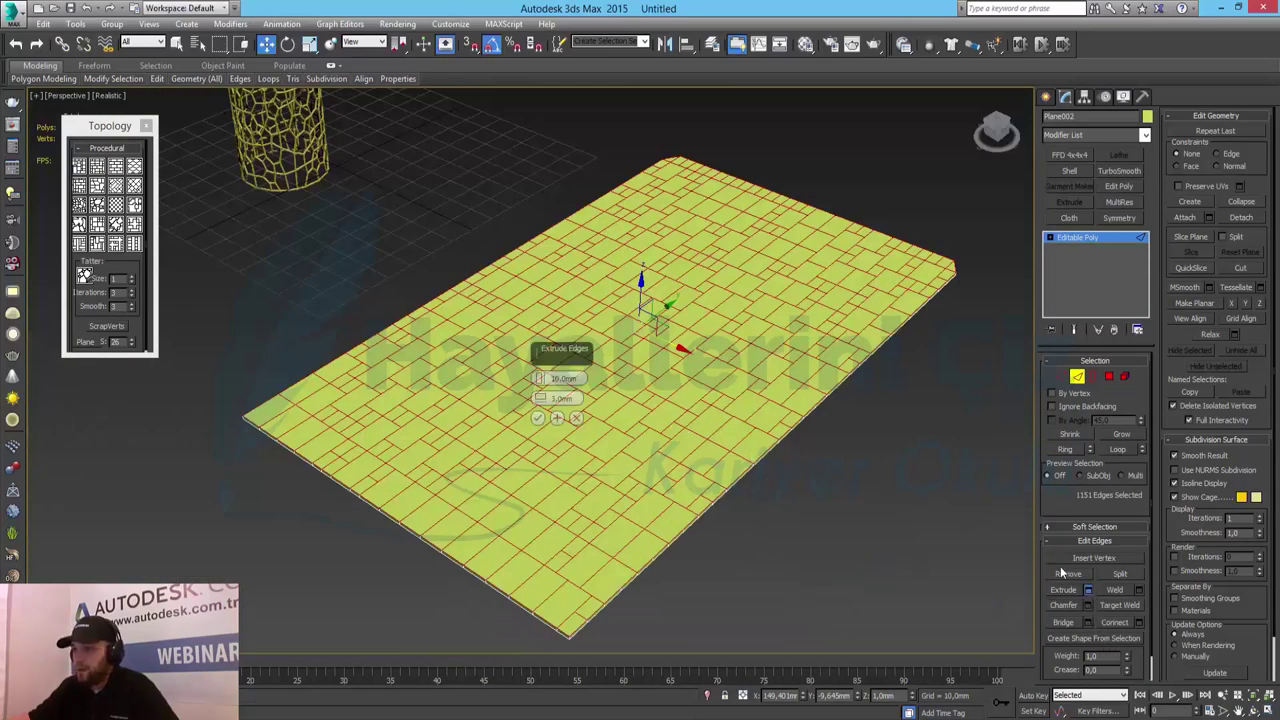
pyautogui.moveTo(544, 383); pyautogui.dragTo(540, 452)
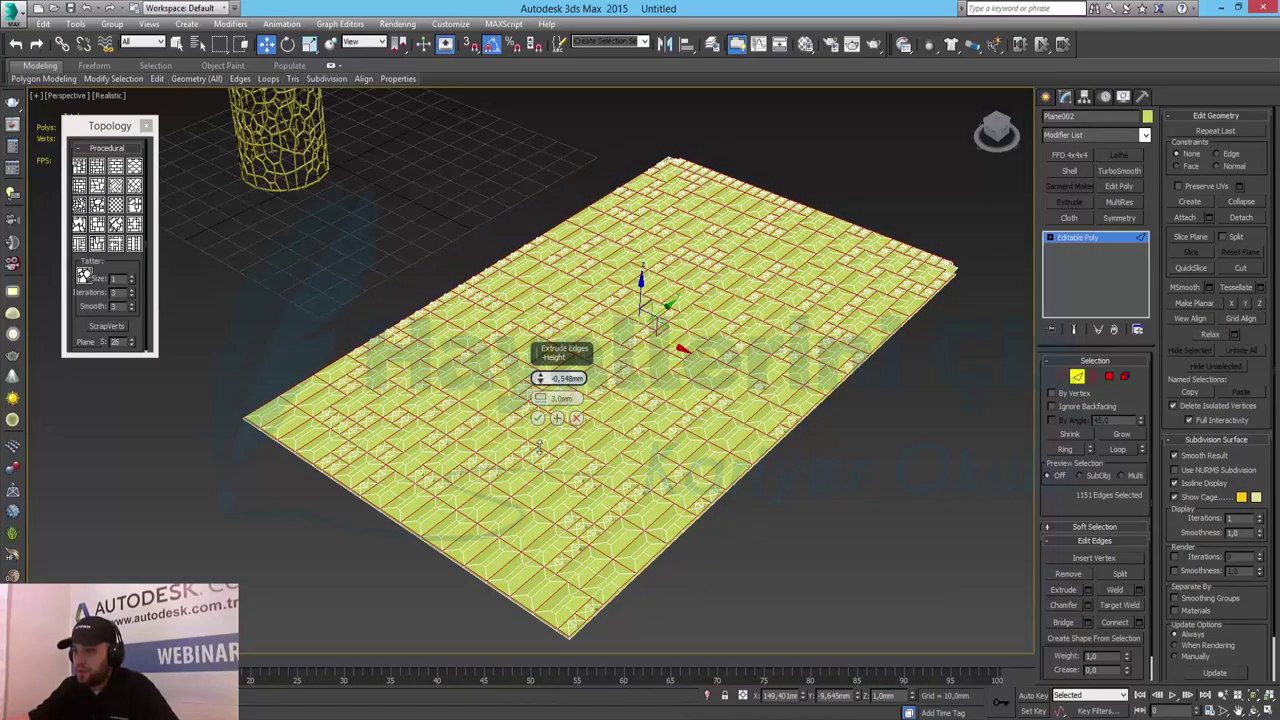
pyautogui.moveTo(541, 397); pyautogui.dragTo(540, 422)
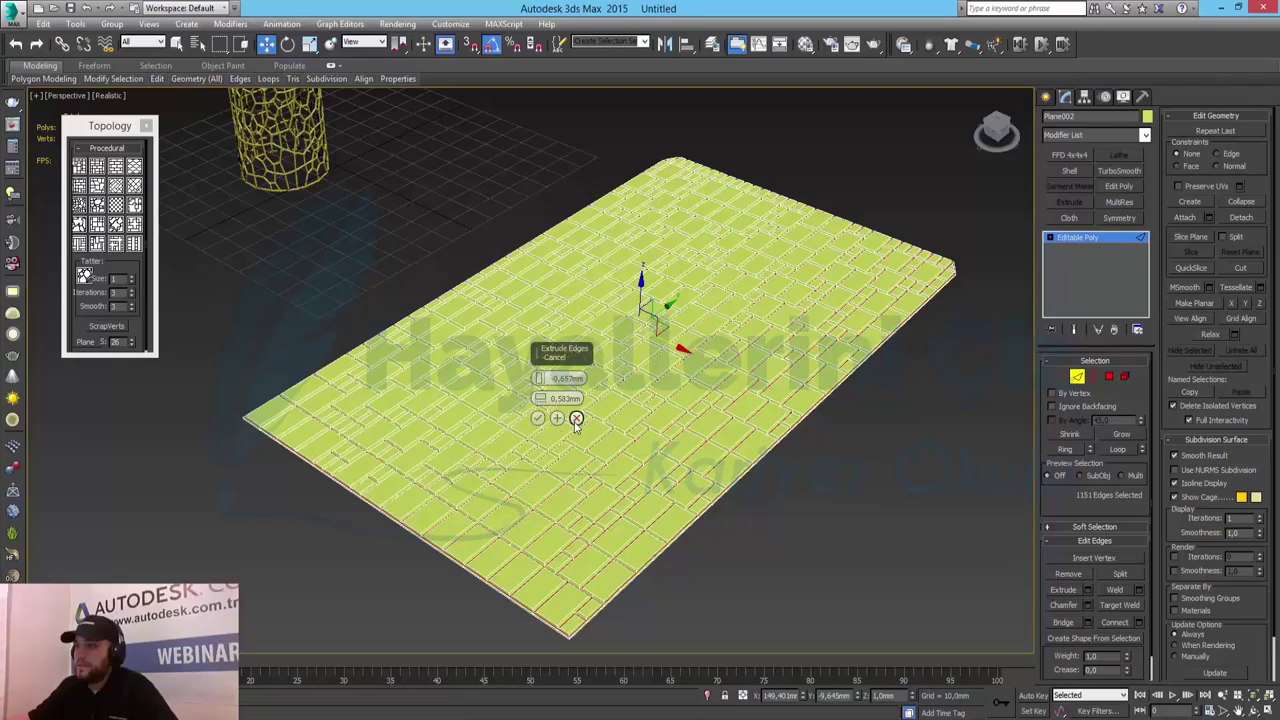
pyautogui.click(576, 420)
# Orbit the Perspective view to inspect the grooves up close and across the whole slab
pyautogui.click(825, 540)
pyautogui.scroll(5, 745, 516)
pyautogui.keyDown('alt'); pyautogui.moveTo(548, 437); pyautogui.dragTo(593, 458, button='middle'); pyautogui.keyUp('alt')
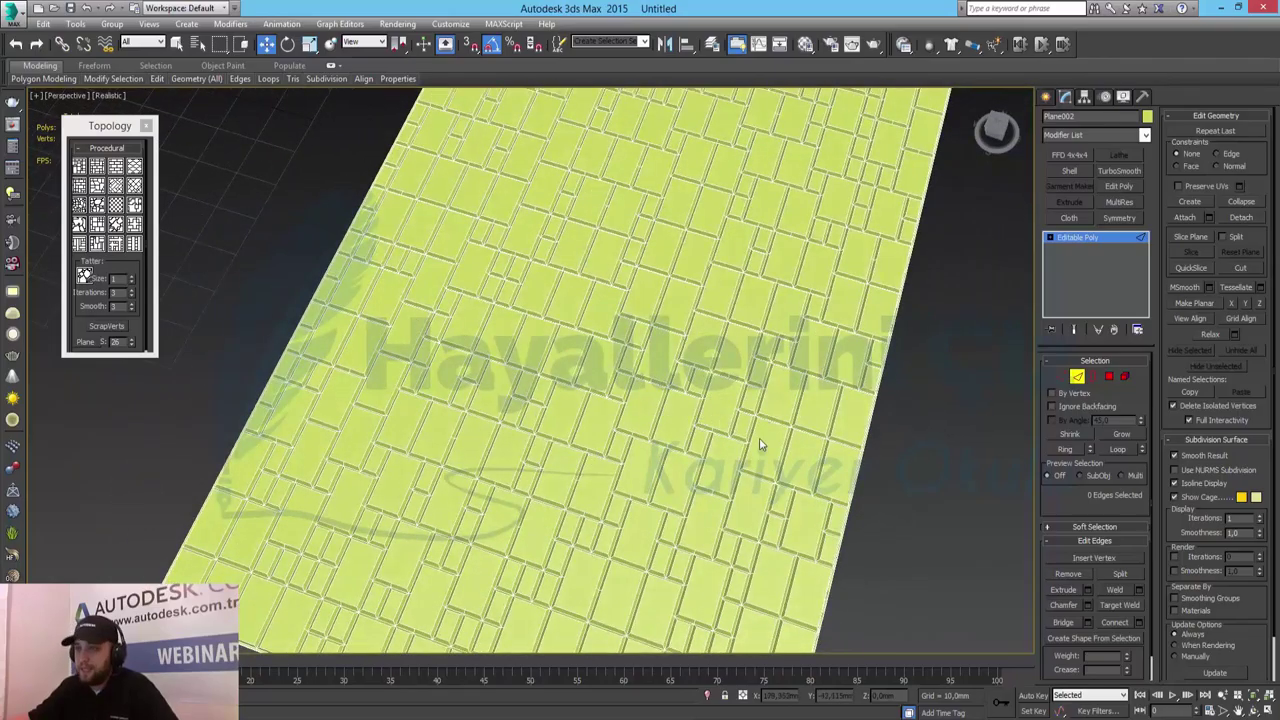
pyautogui.keyDown('alt'); pyautogui.moveTo(791, 474); pyautogui.dragTo(605, 393, button='middle'); pyautogui.keyUp('alt')
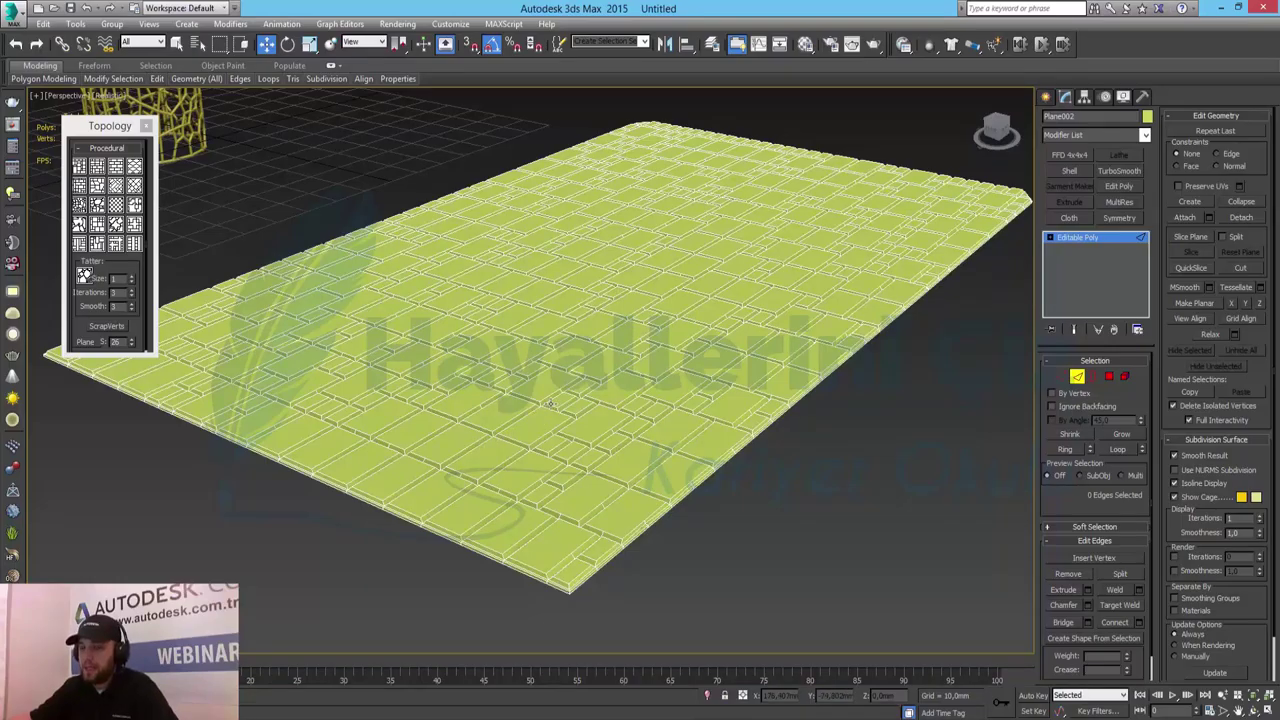
pyautogui.keyDown('alt'); pyautogui.moveTo(626, 354); pyautogui.dragTo(641, 362, button='middle'); pyautogui.keyUp('alt')
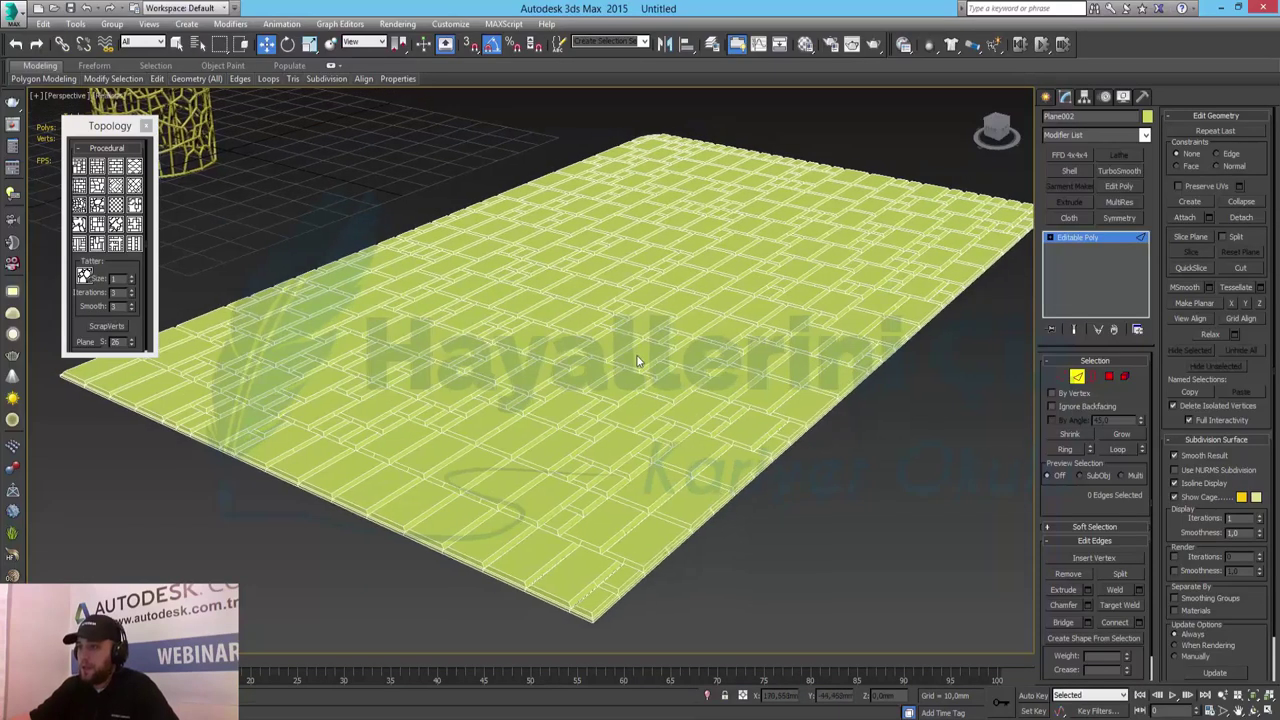
pyautogui.keyDown('alt'); pyautogui.moveTo(658, 297); pyautogui.dragTo(644, 372, button='middle'); pyautogui.keyUp('alt')
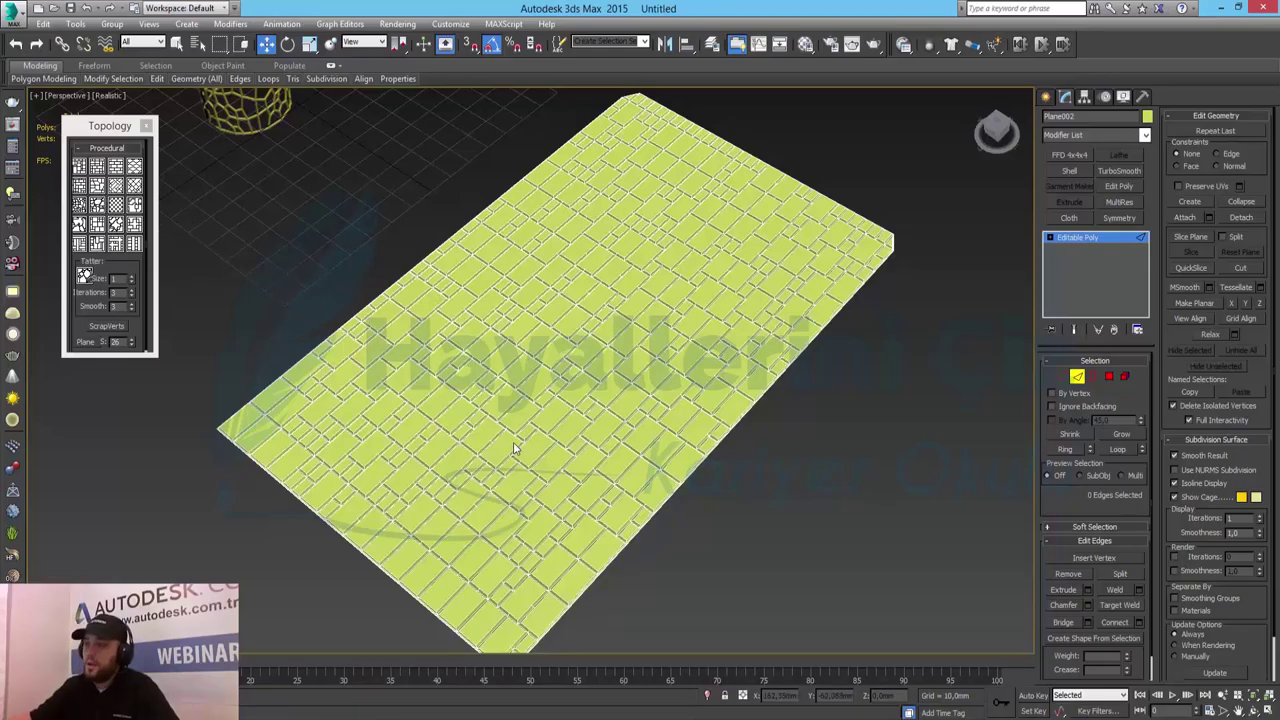
# Move the Topology panel aside and exit Edge sub-object mode on Plane002
pyautogui.moveTo(121, 141); pyautogui.dragTo(181, 163)
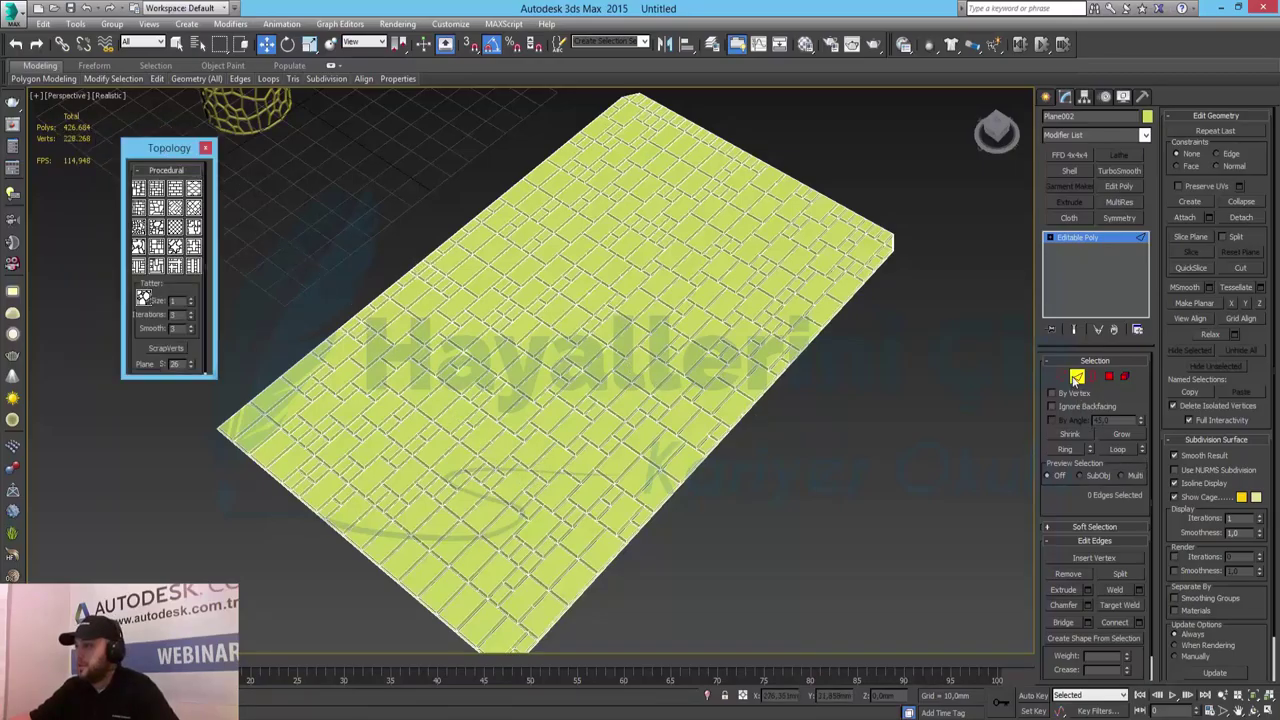
pyautogui.click(1075, 378)
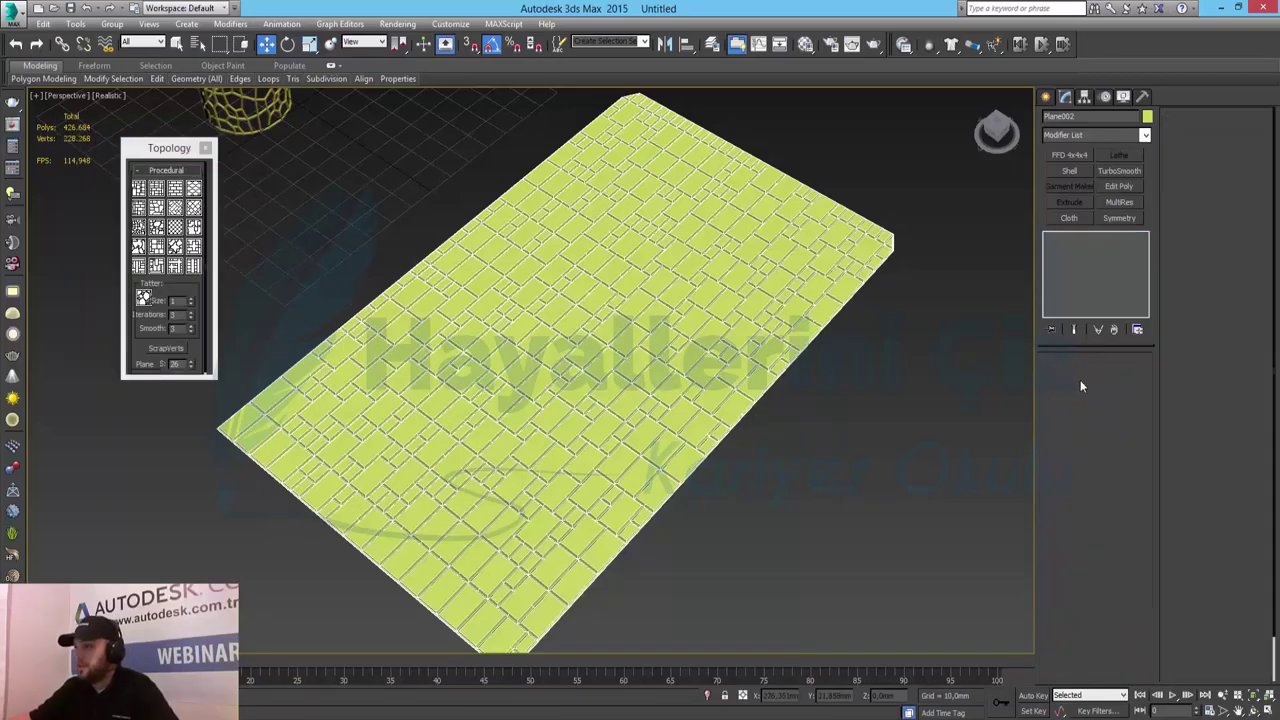
# Apply a trial TurboSmooth to the tiled plane and orbit to judge the result
pyautogui.click(1124, 173)
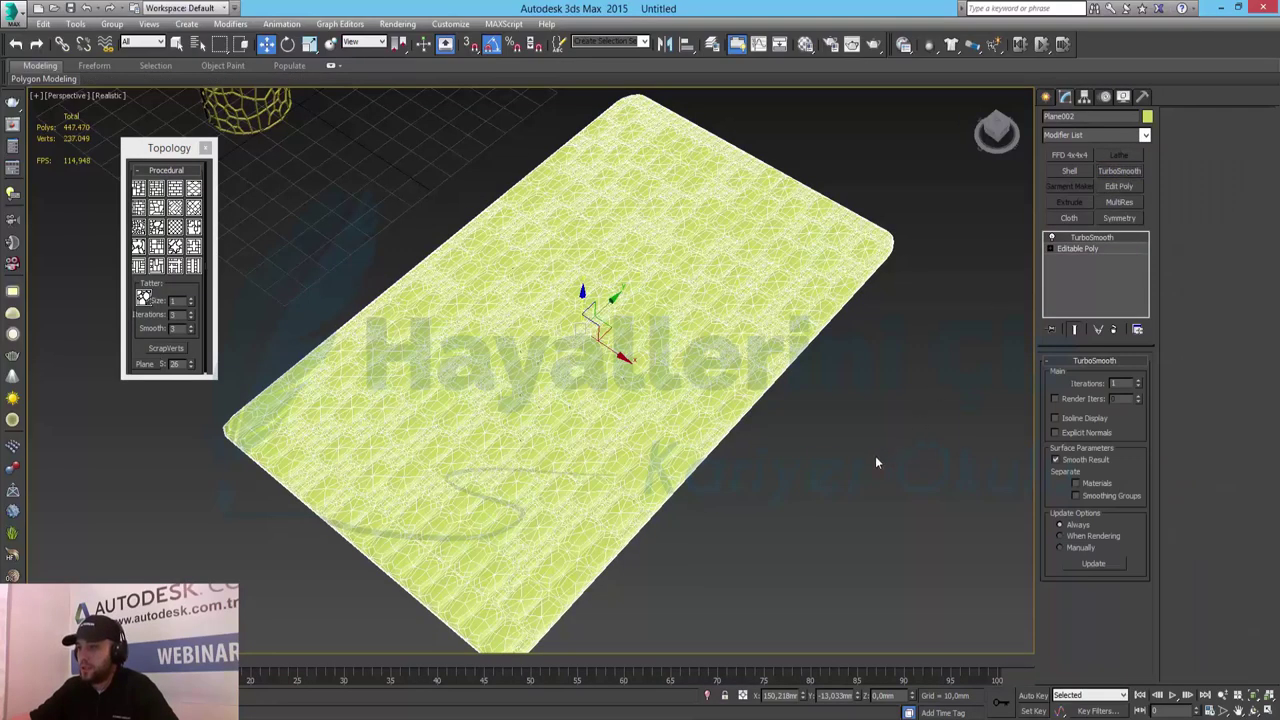
pyautogui.click(870, 440)
pyautogui.keyDown('alt'); pyautogui.moveTo(725, 402); pyautogui.dragTo(716, 377, button='middle'); pyautogui.keyUp('alt')
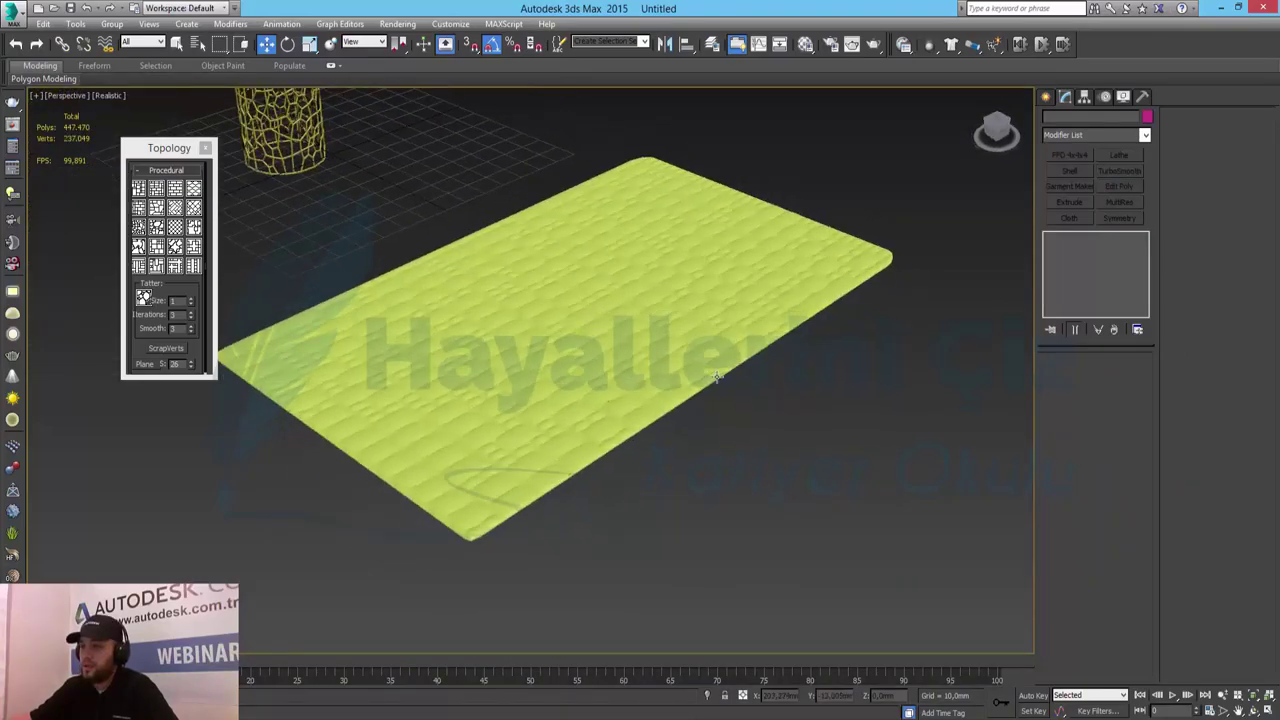
# Reselect the plane, delete TurboSmooth from its stack, and open the Modifier List
pyautogui.click(506, 412)
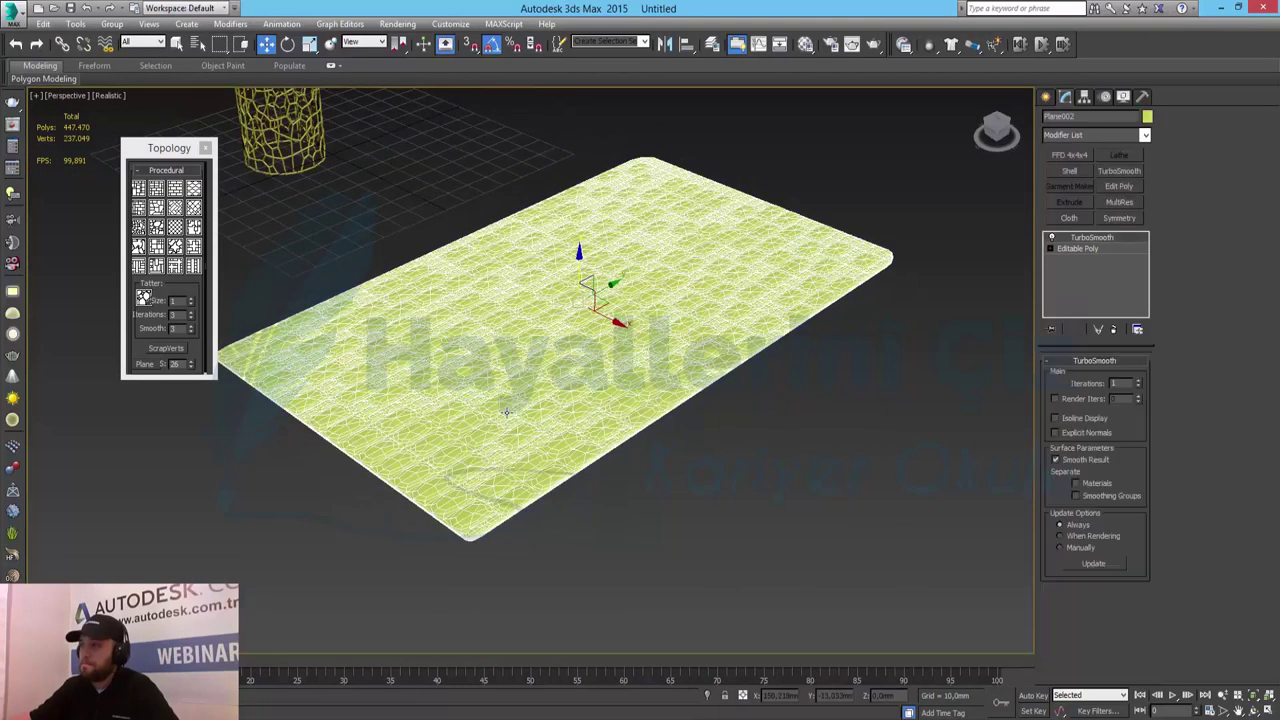
pyautogui.click(1079, 249)
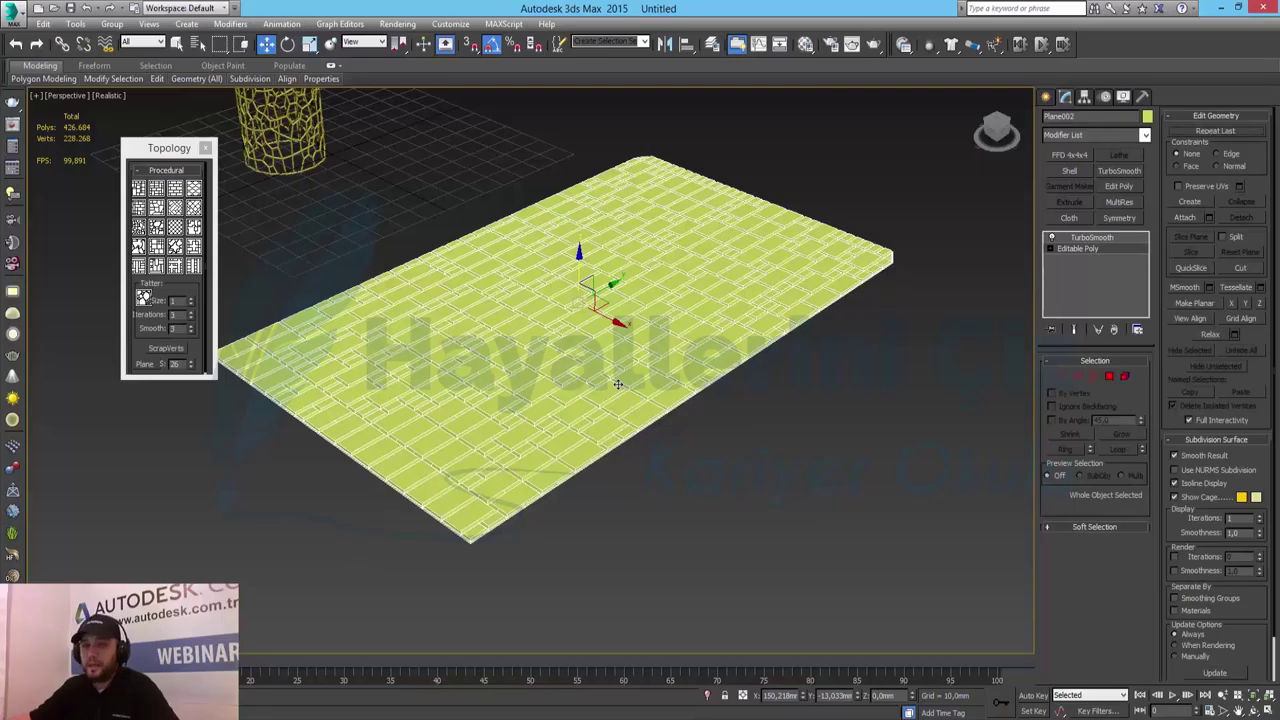
pyautogui.click(1106, 240)
pyautogui.click(1114, 331)
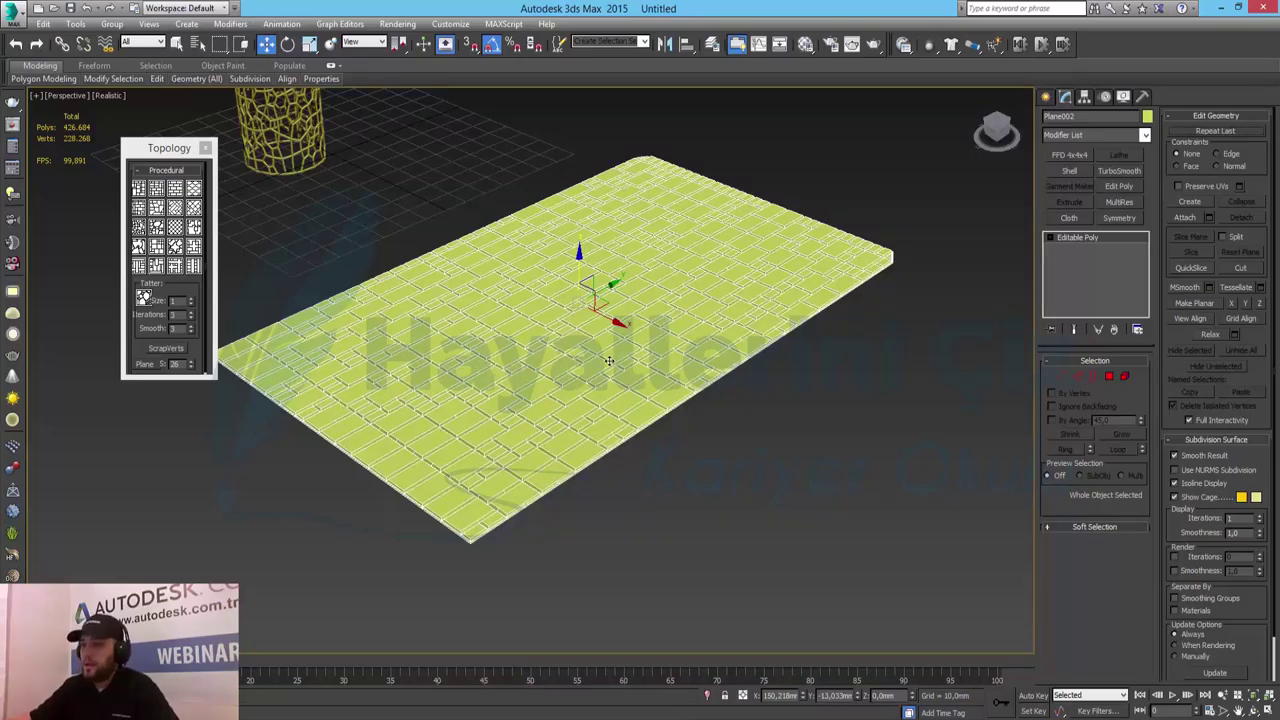
pyautogui.click(1145, 136)
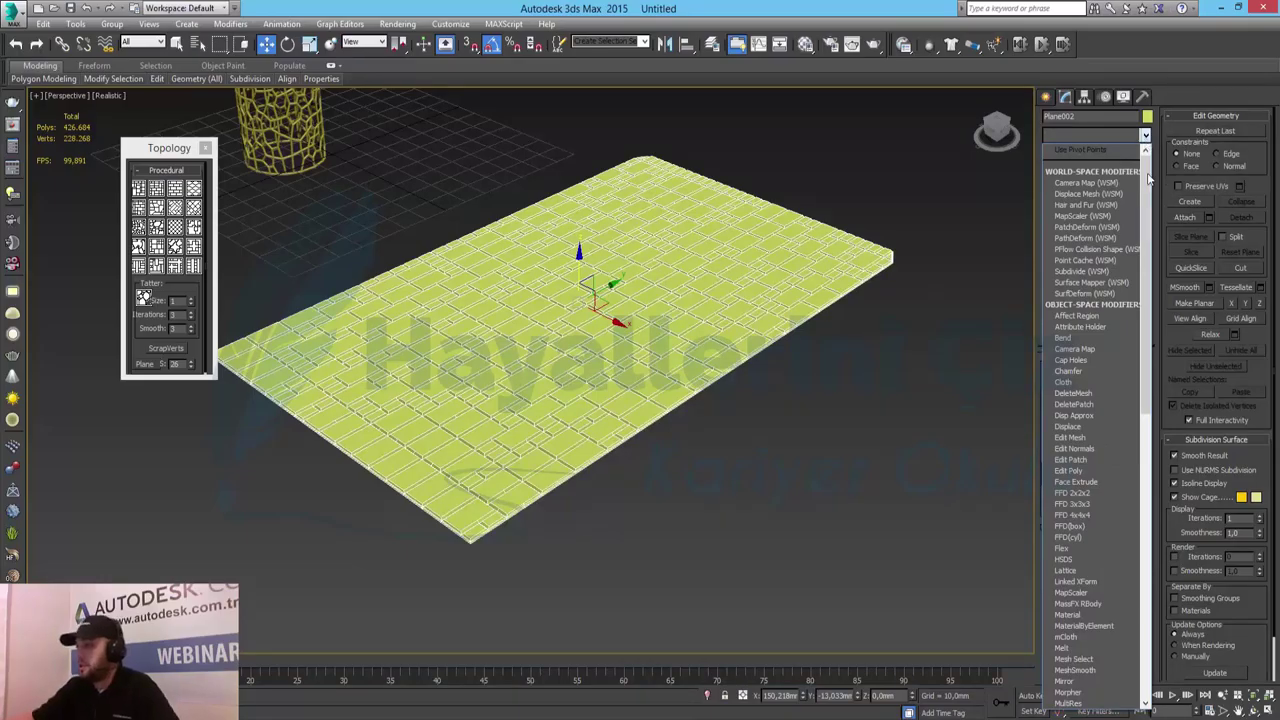
# Add a Bend modifier to the grooved slab and test the bend, toggling the limit on and off
pyautogui.click(1072, 339)
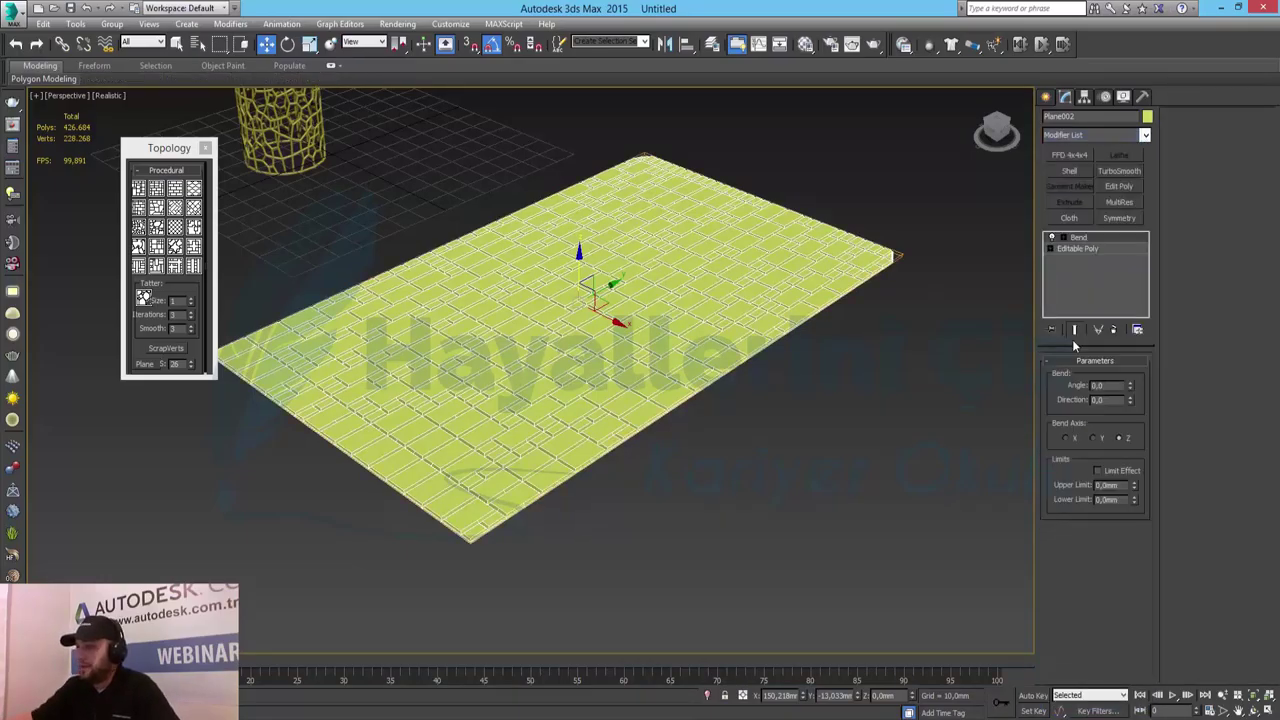
pyautogui.moveTo(1132, 388); pyautogui.dragTo(1145, 432)
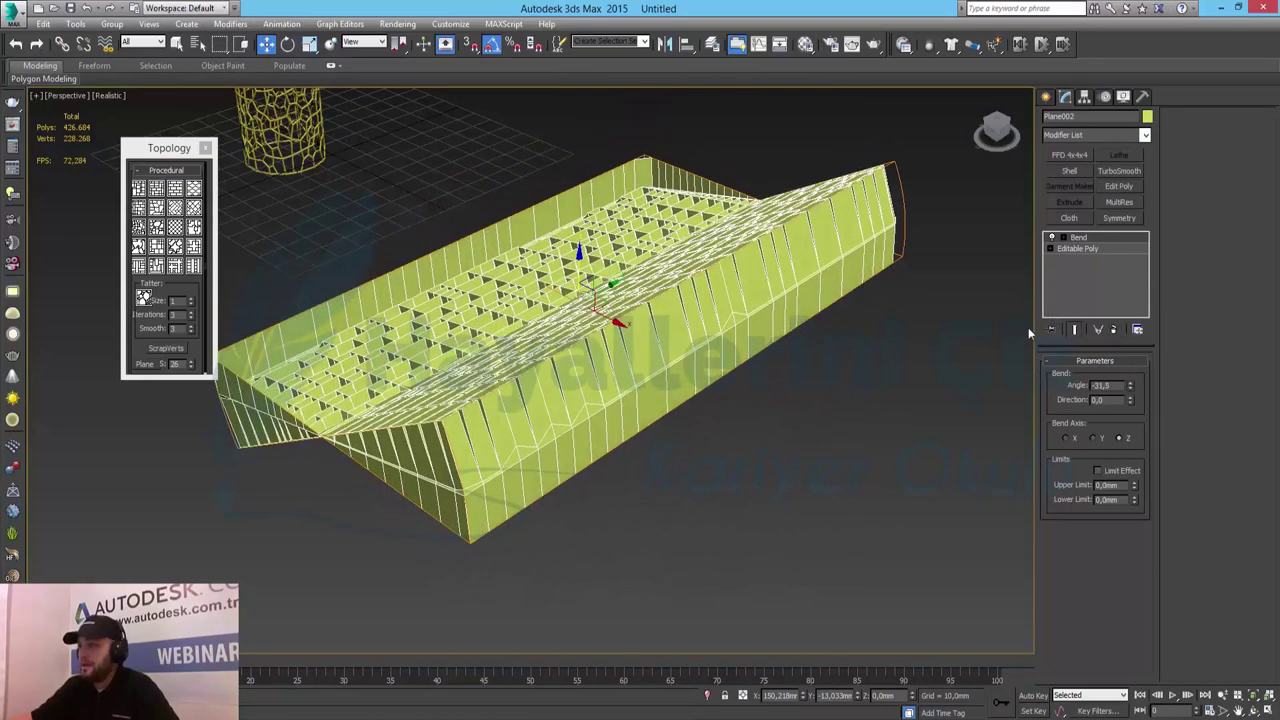
pyautogui.click(1098, 471)
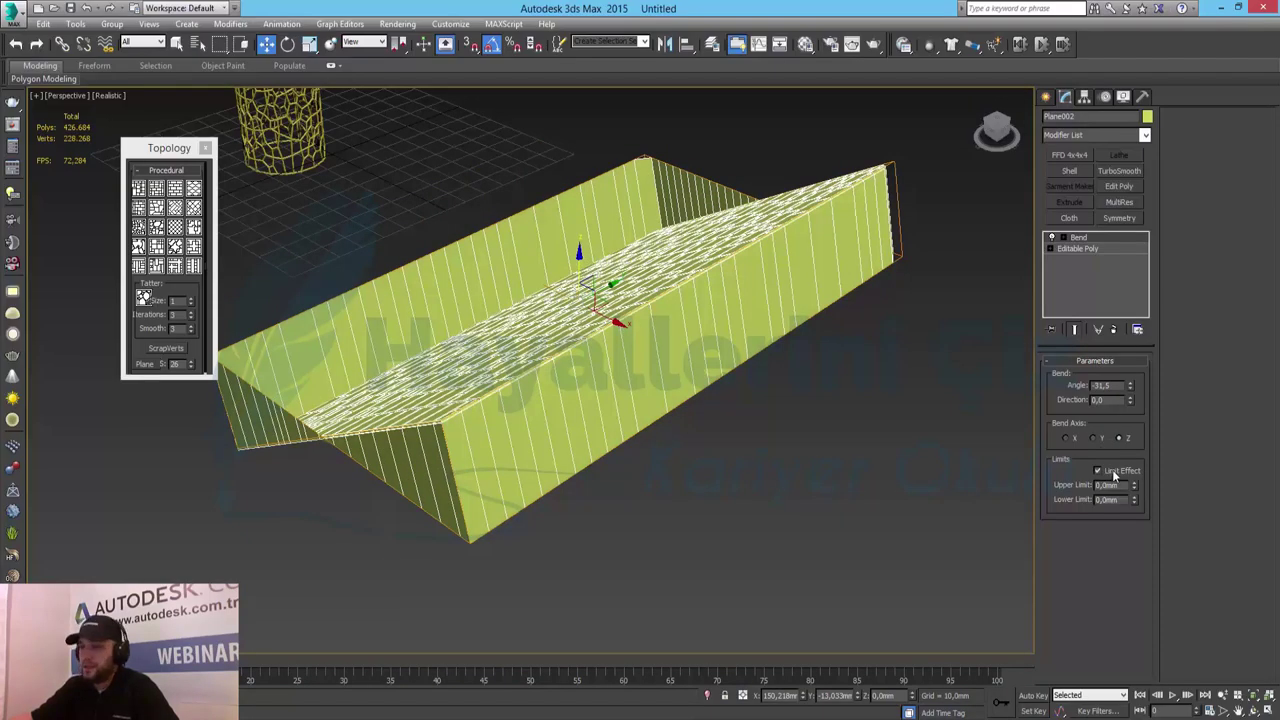
pyautogui.click(1112, 477)
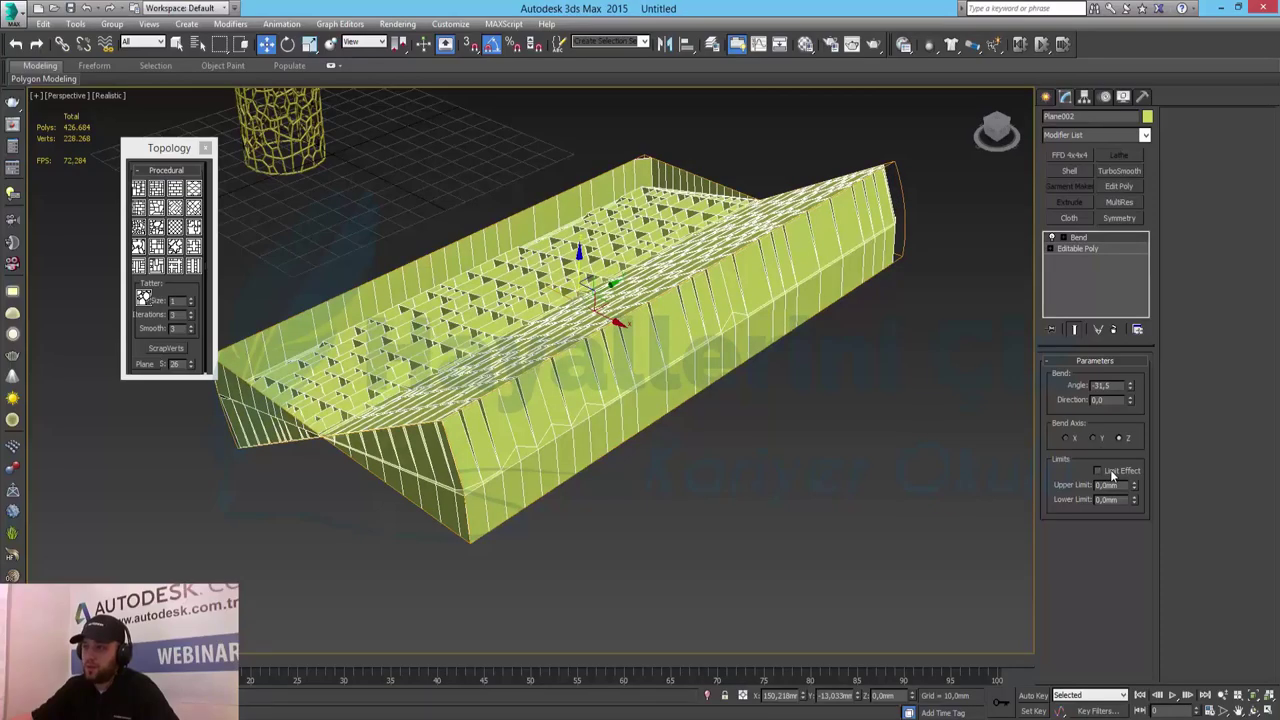
pyautogui.keyDown('alt'); pyautogui.moveTo(668, 240); pyautogui.dragTo(677, 268, button='middle'); pyautogui.keyUp('alt')
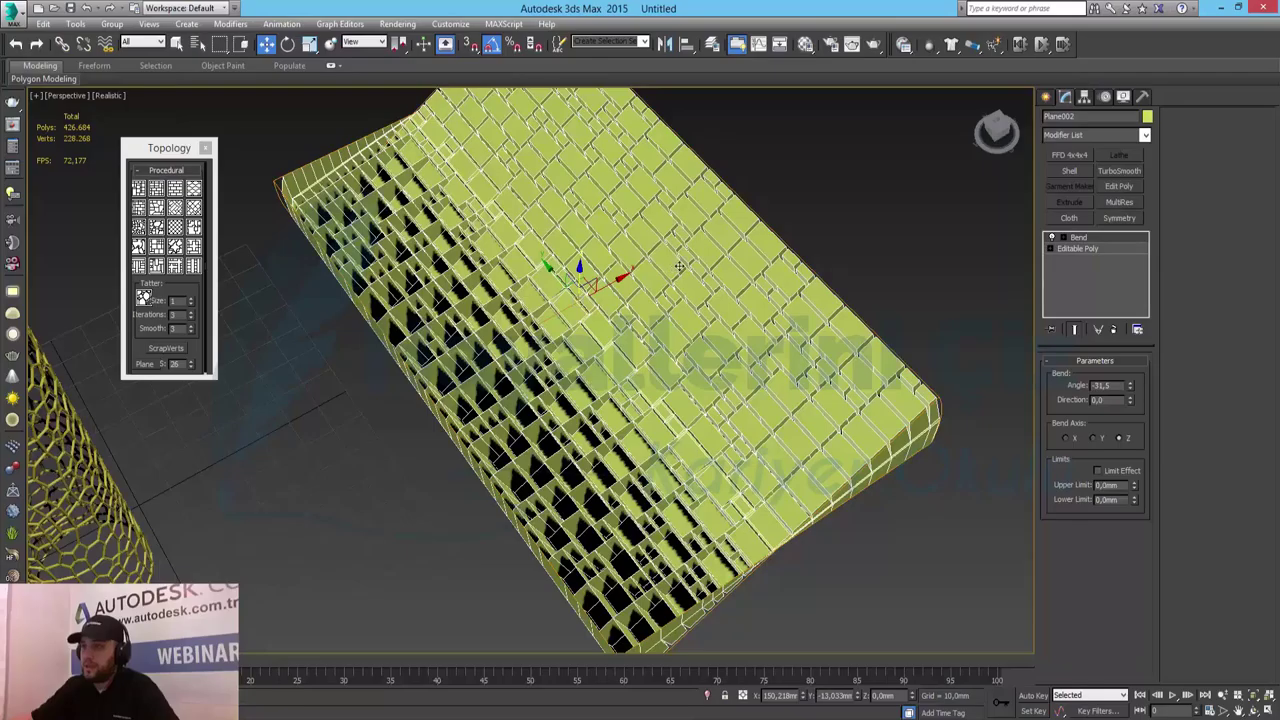
# Bend the slab around the X axis with a 360° angle so the seam closes
pyautogui.click(1066, 439)
pyautogui.keyDown('alt'); pyautogui.moveTo(819, 390); pyautogui.dragTo(743, 349, button='middle'); pyautogui.keyUp('alt')
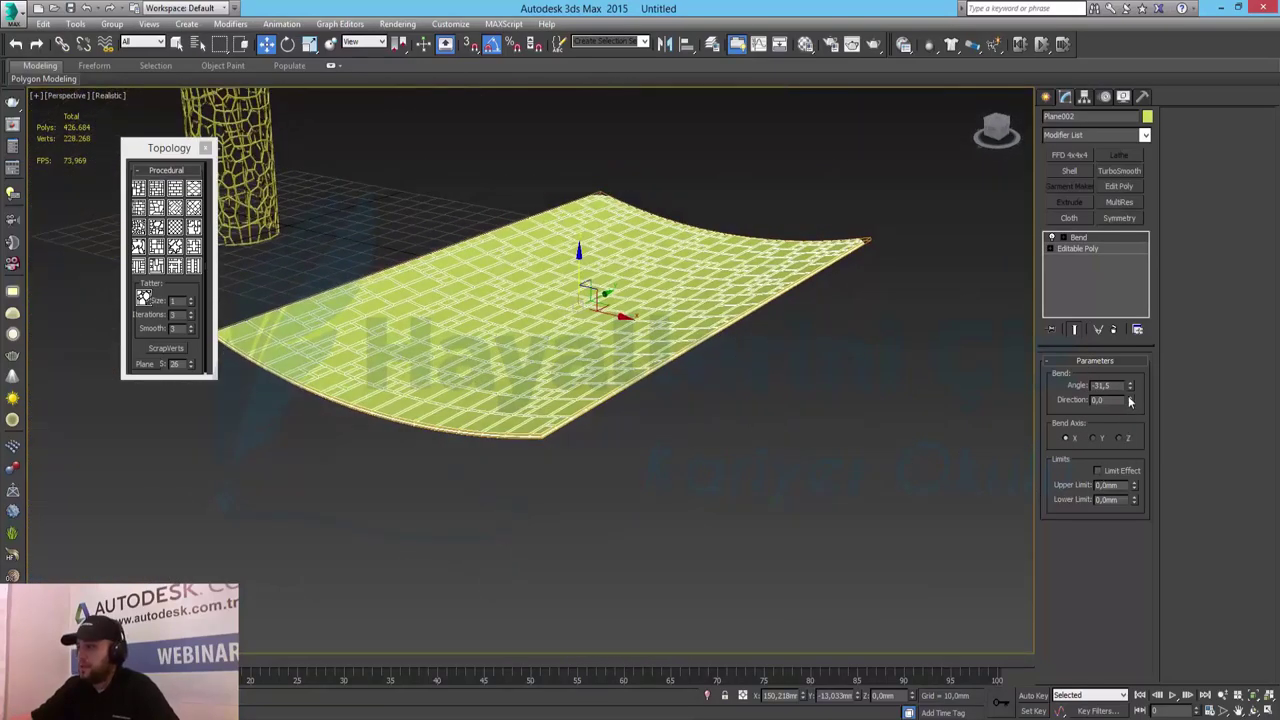
pyautogui.moveTo(1131, 386); pyautogui.dragTo(1145, 65)
pyautogui.moveTo(1025, 28); pyautogui.dragTo(1016, 567)
pyautogui.doubleClick(1101, 385)
pyautogui.write('360')
pyautogui.press('Return')
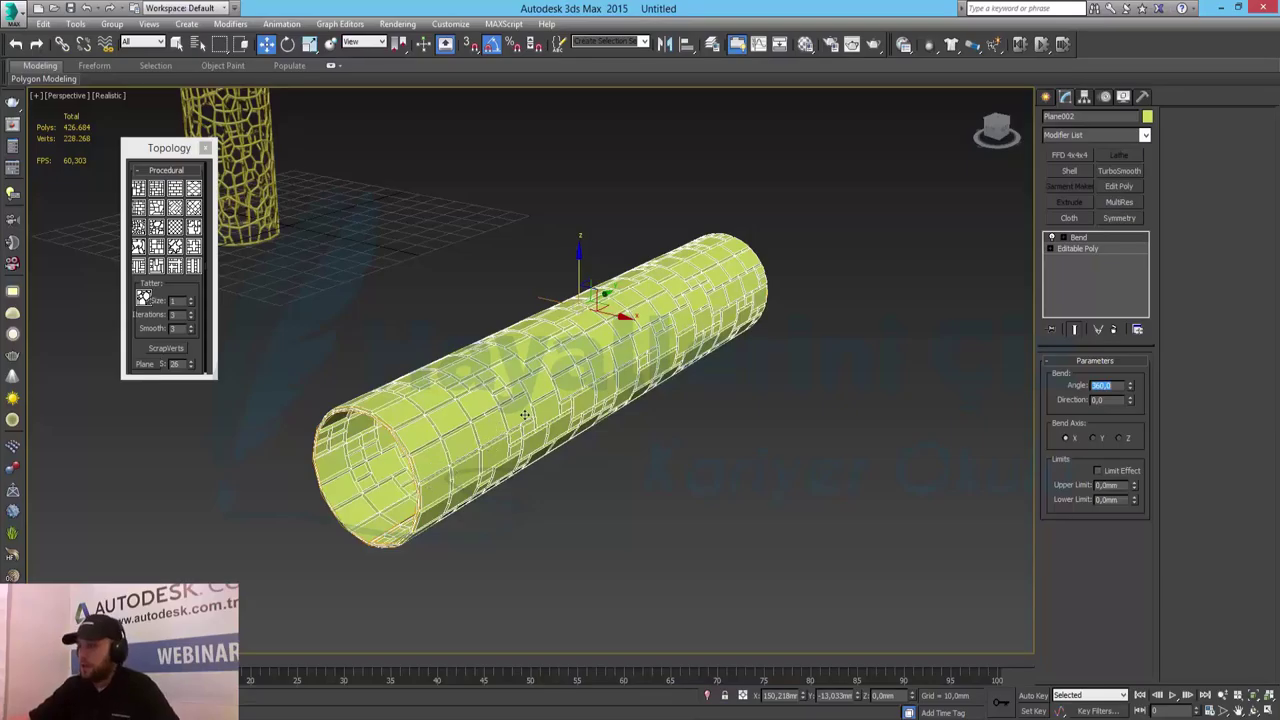
# Rotate Plane002's brick tube 90° to vertical and frame it beside the lattice column
pyautogui.click(287, 43)
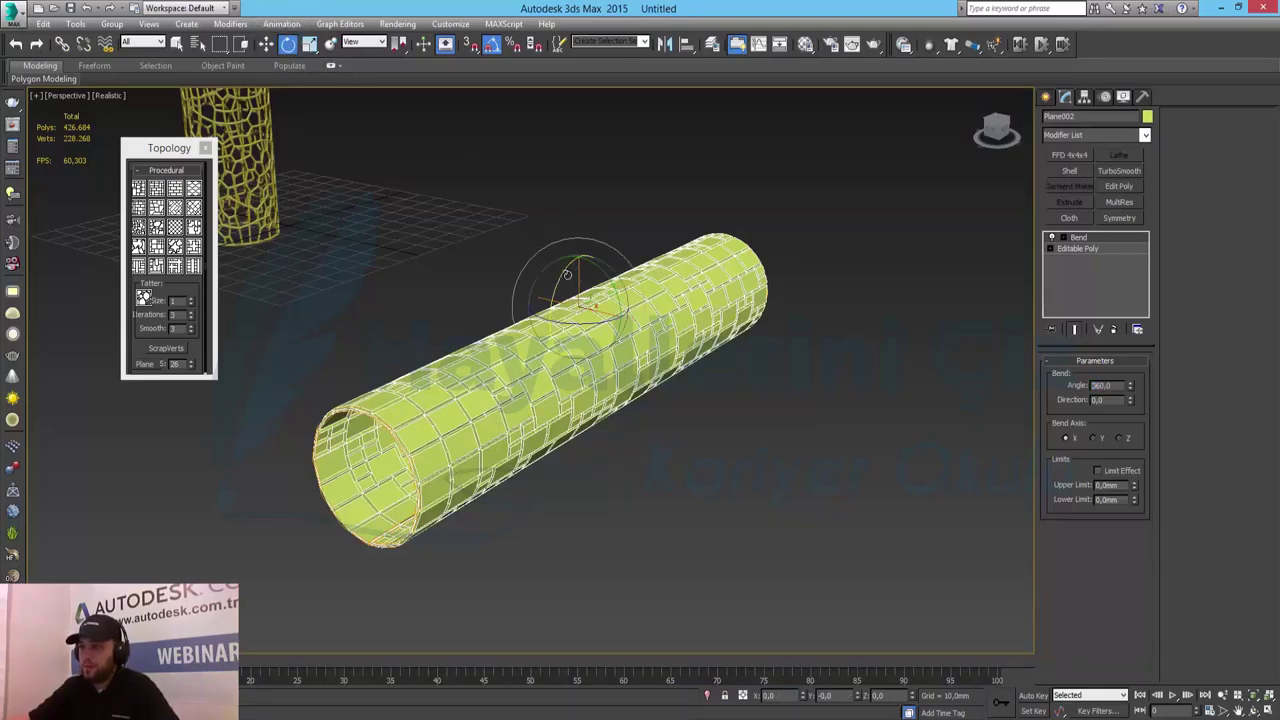
pyautogui.moveTo(562, 283); pyautogui.dragTo(690, 300)
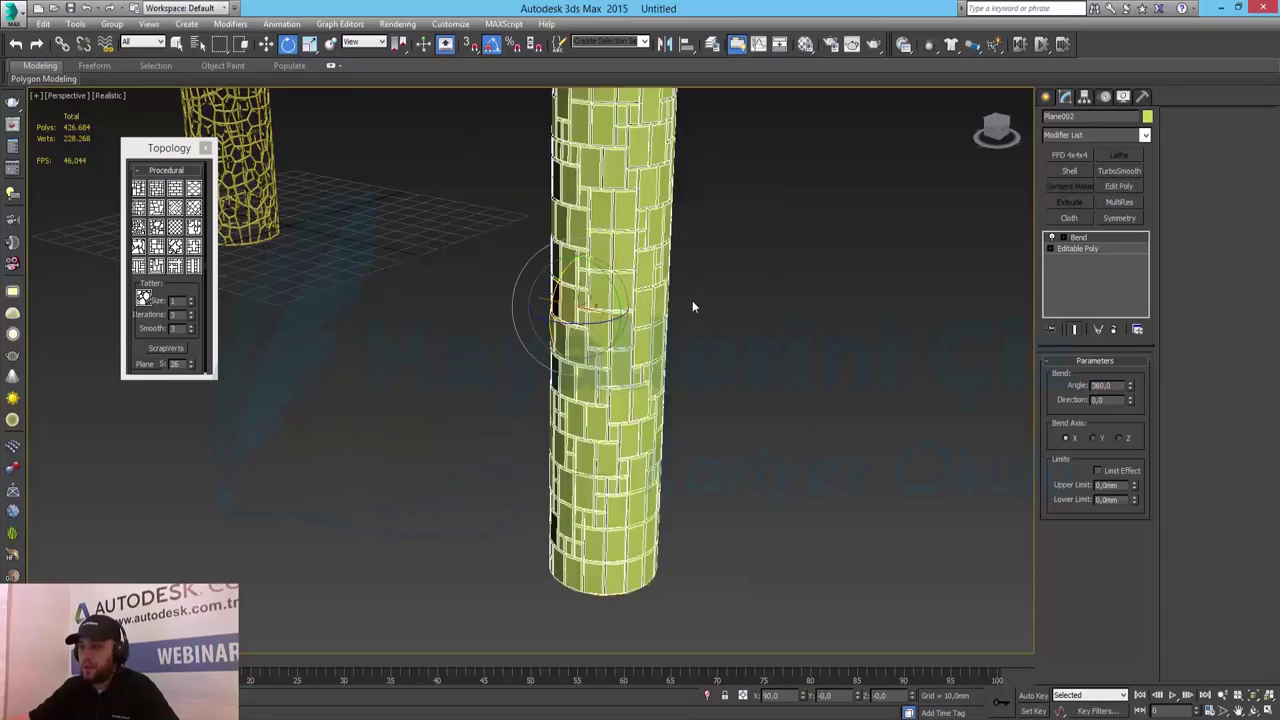
pyautogui.moveTo(691, 303); pyautogui.dragTo(518, 322, button='middle')
pyautogui.scroll(-3, 555, 375)
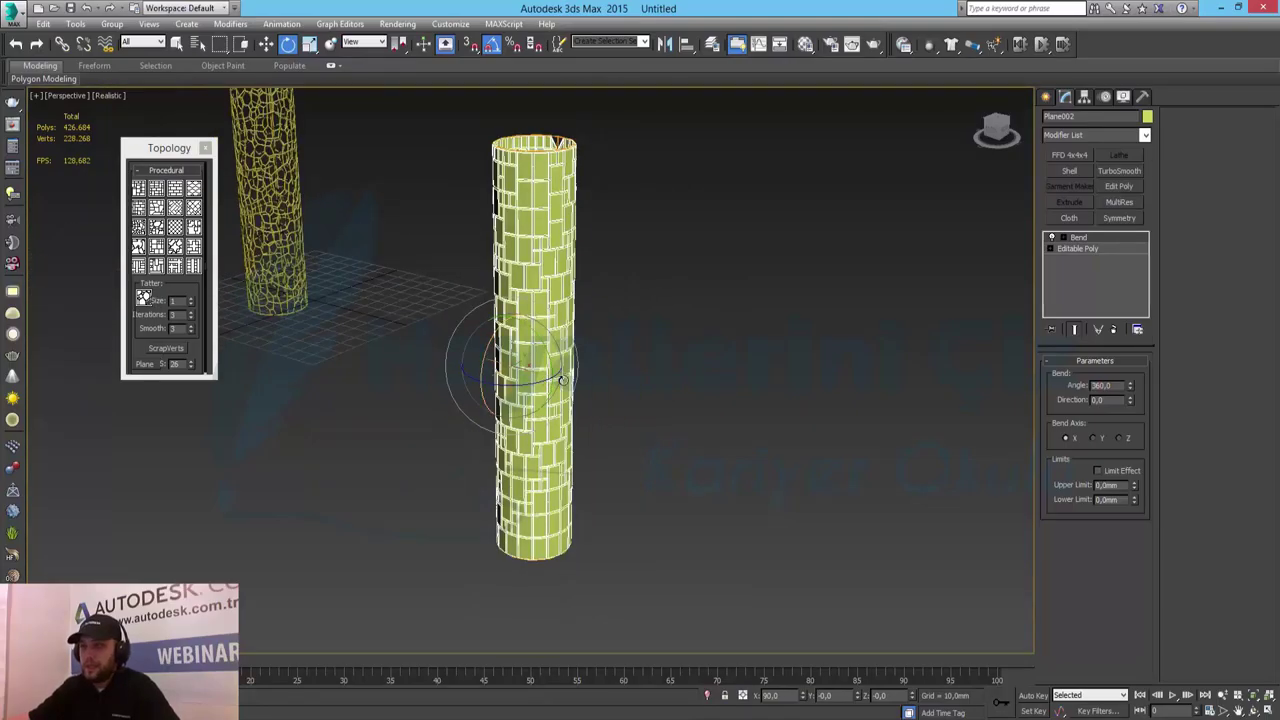
pyautogui.press('w')
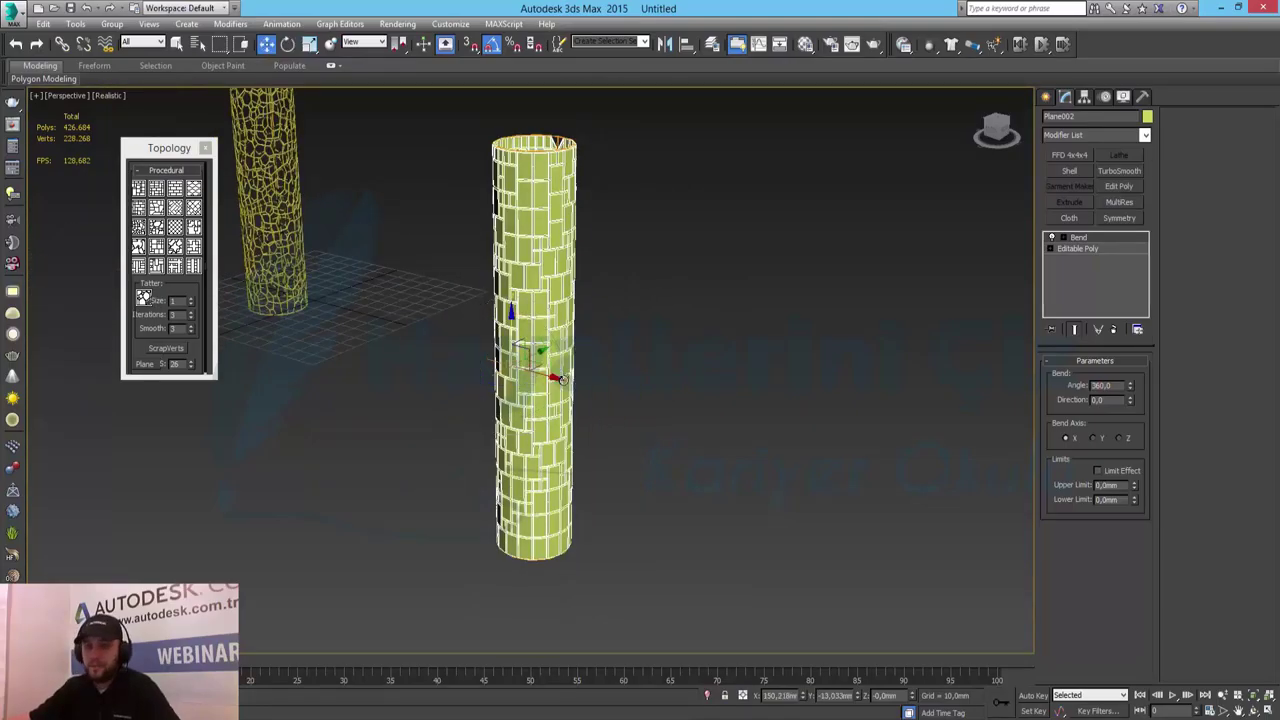